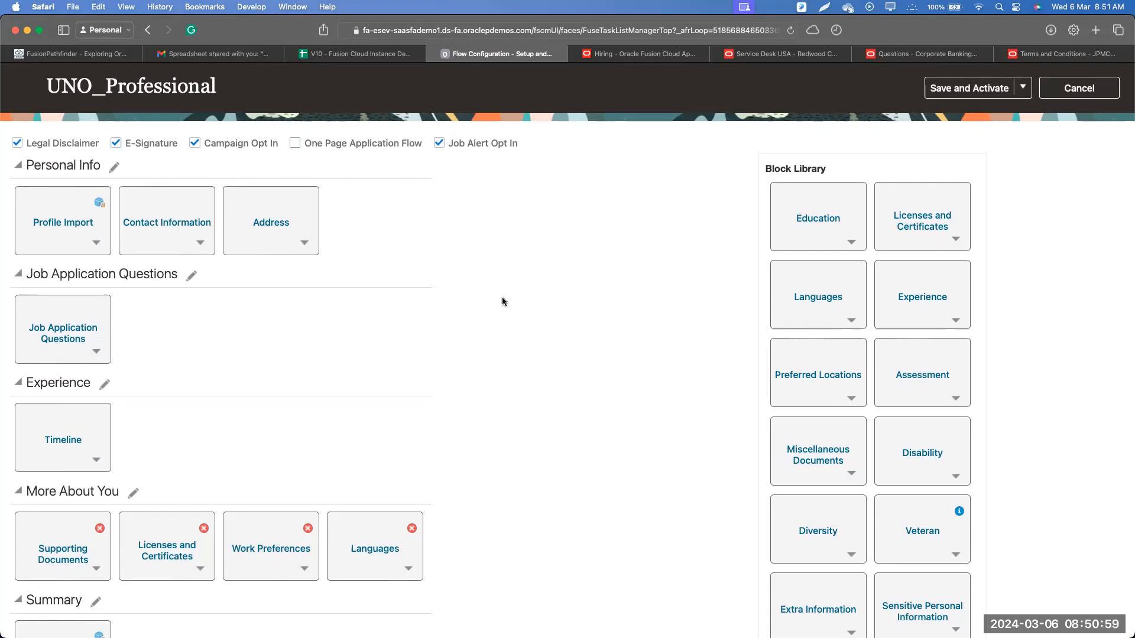
- Delete the Languages, Work Preferences, Licenses and Certificates, and Supporting Documents blocks from the More About You section
scroll(502, 301, "down", 4)
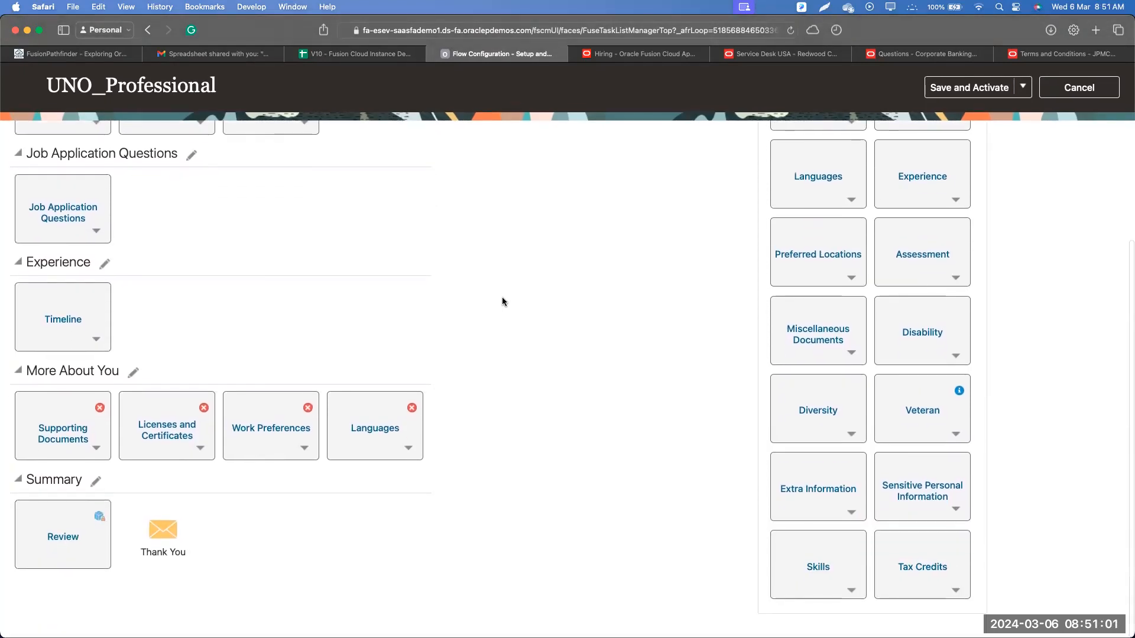
scroll(1023, 331, "up", 5)
scroll(1024, 331, "down", 4)
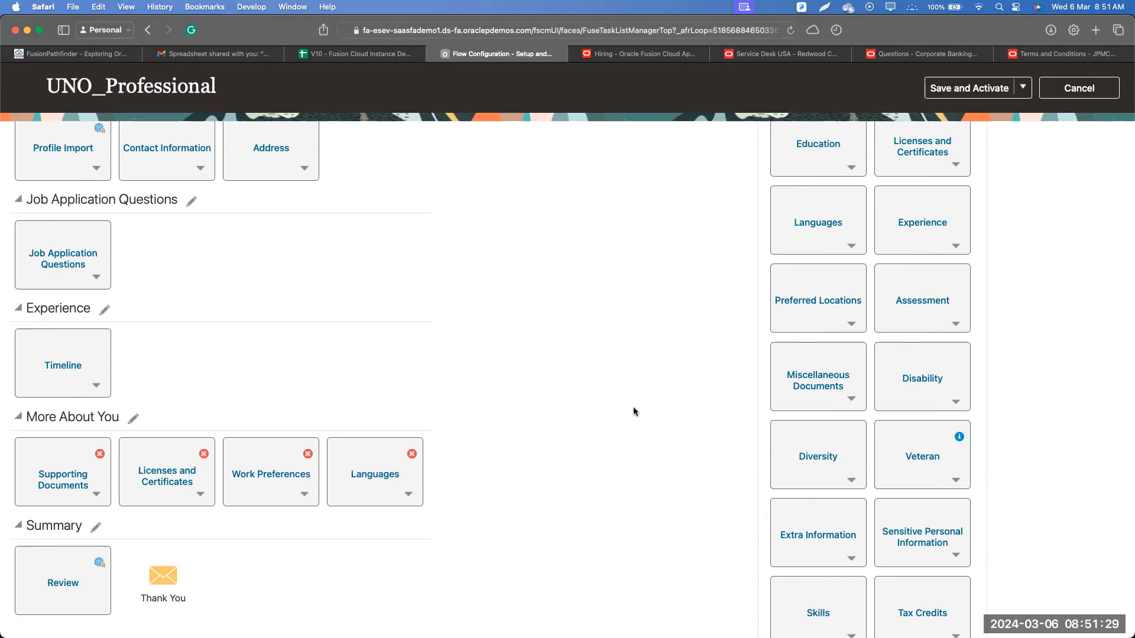
scroll(596, 412, "up", 3)
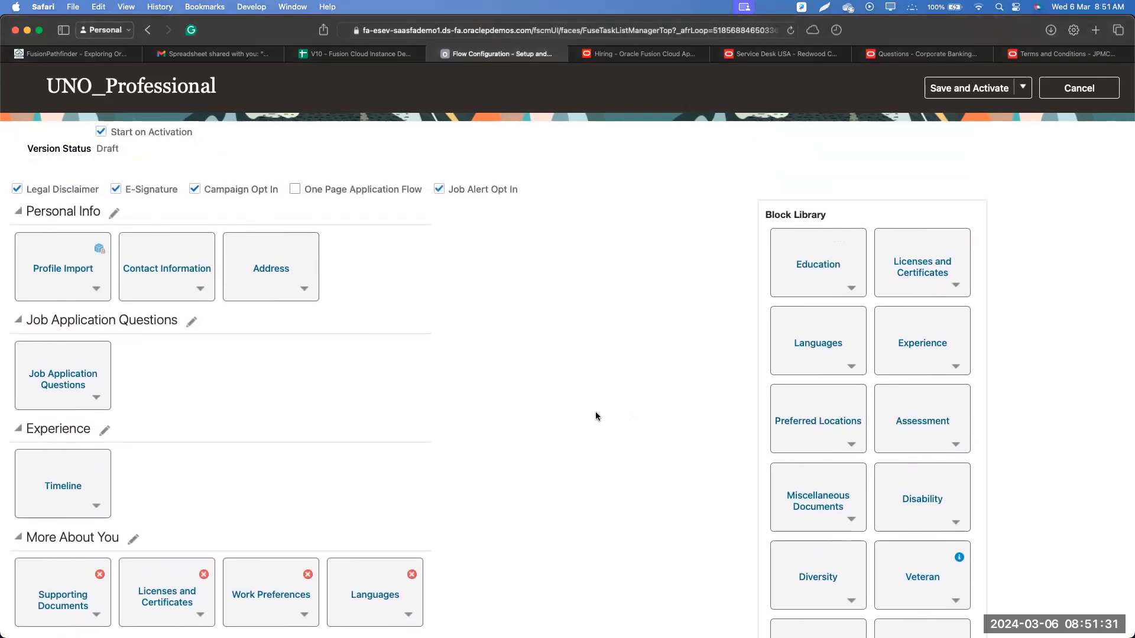
scroll(343, 409, "down", 3)
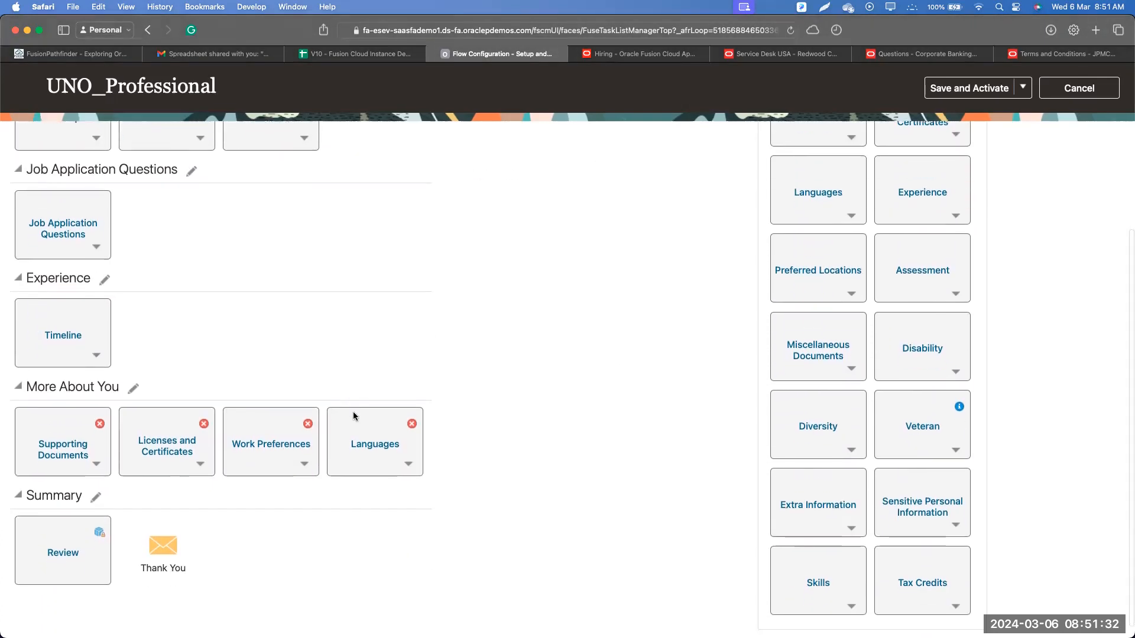
left_click(407, 464)
left_click(443, 543)
left_click(304, 464)
left_click(315, 542)
left_click(200, 468)
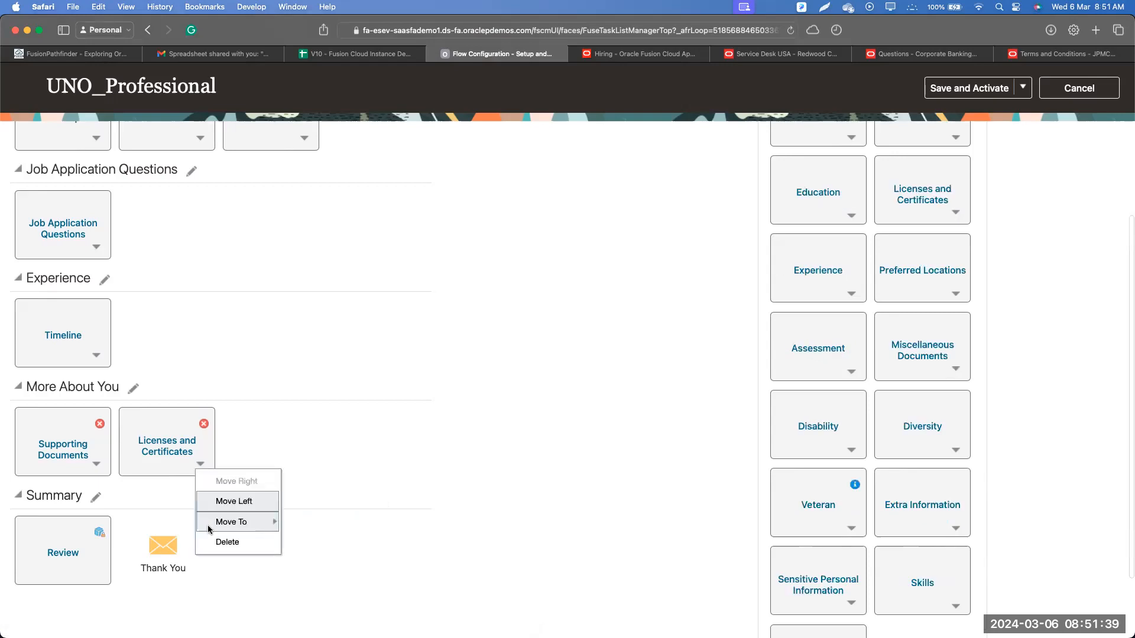
left_click(216, 540)
left_click(96, 465)
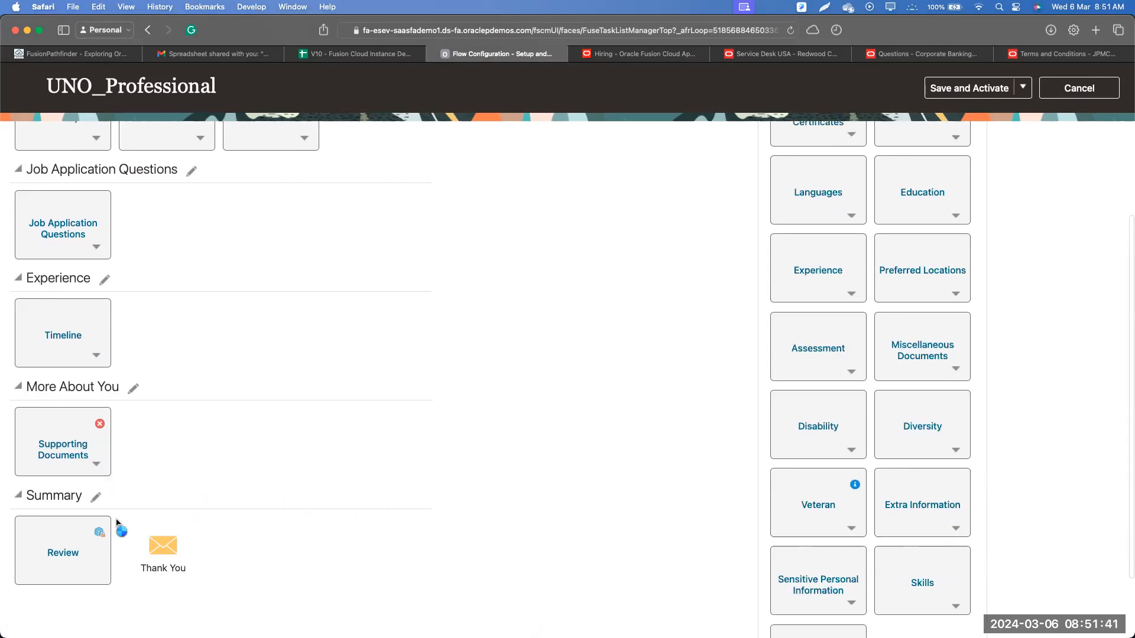
left_click(114, 543)
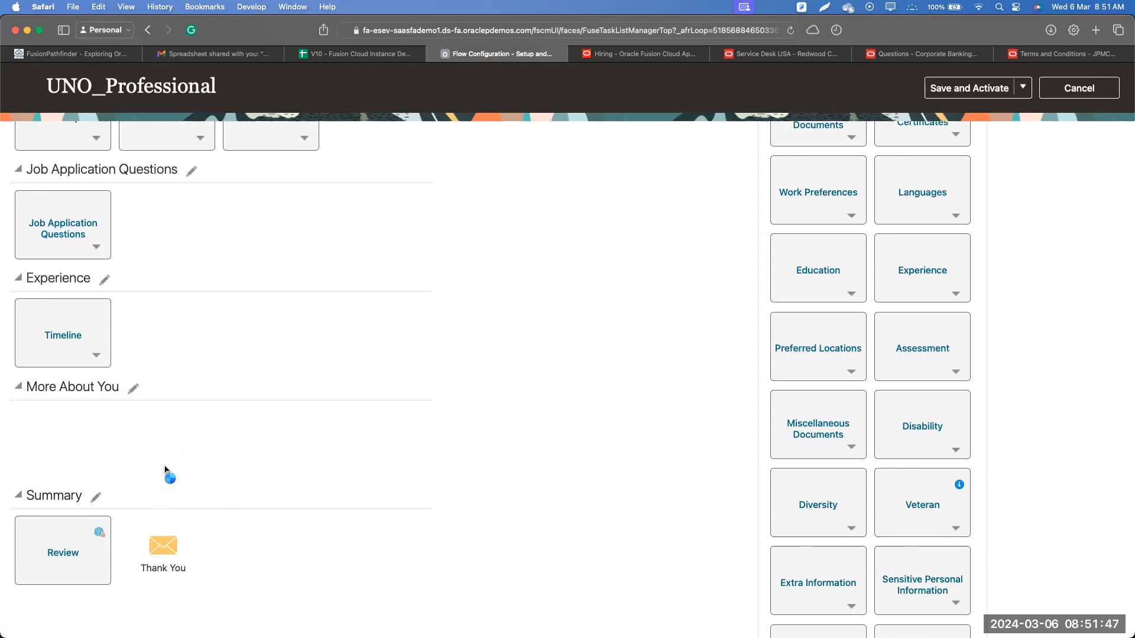
- Delete the Timeline, Job Application Questions and Address blocks from their sections, and try to remove the Contact Information block
left_click(105, 435)
left_click(98, 248)
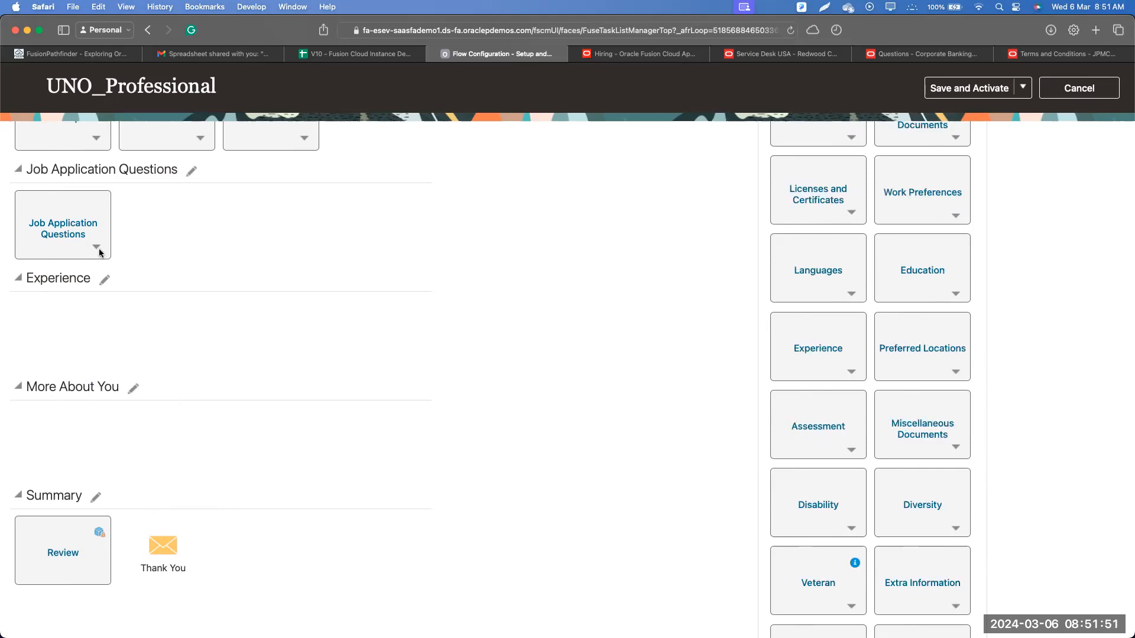
left_click(123, 406)
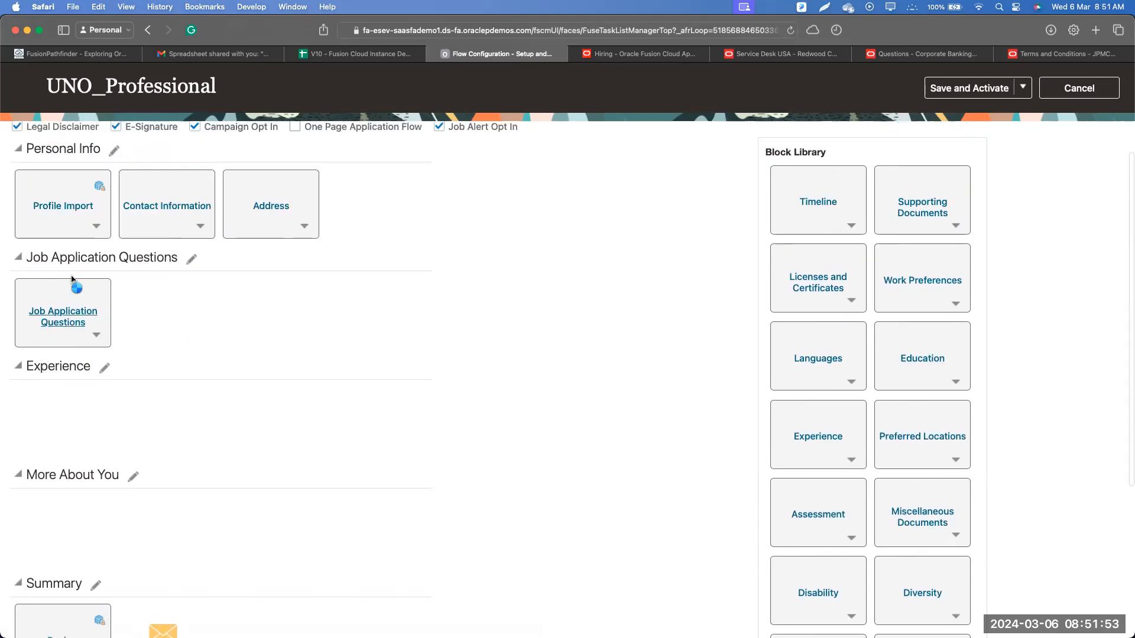
left_click(304, 228)
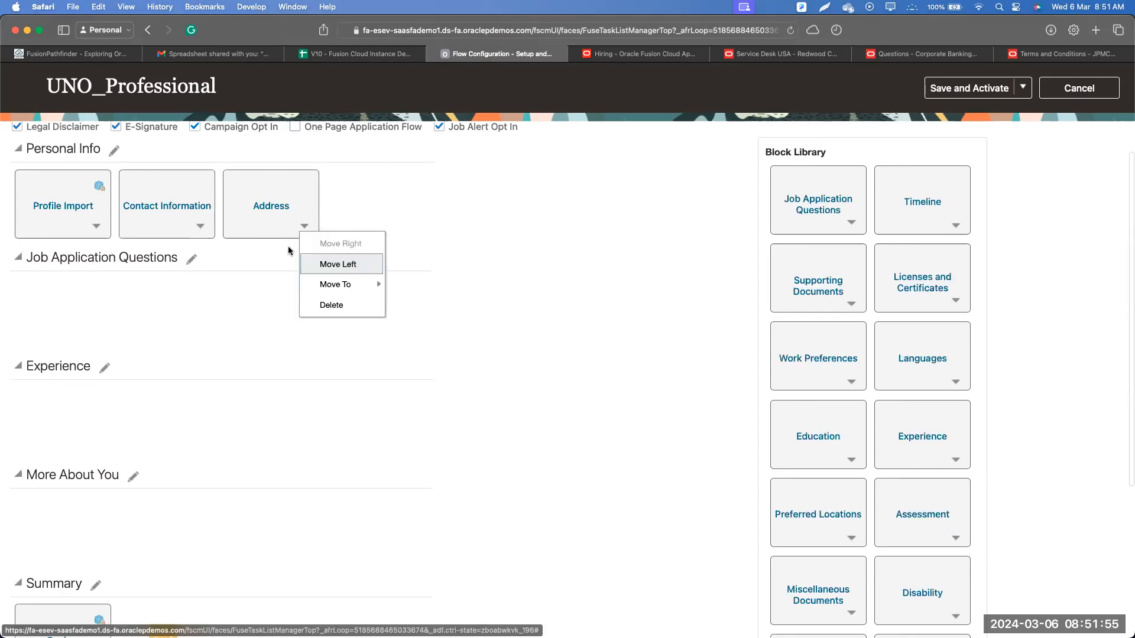
left_click(335, 306)
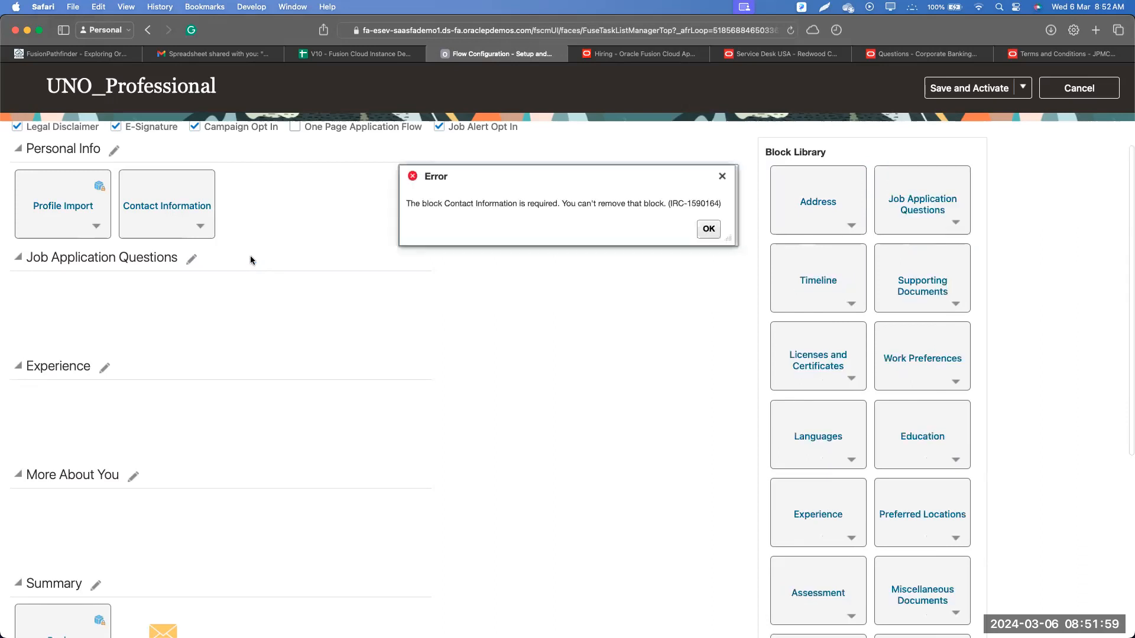
left_click(708, 229)
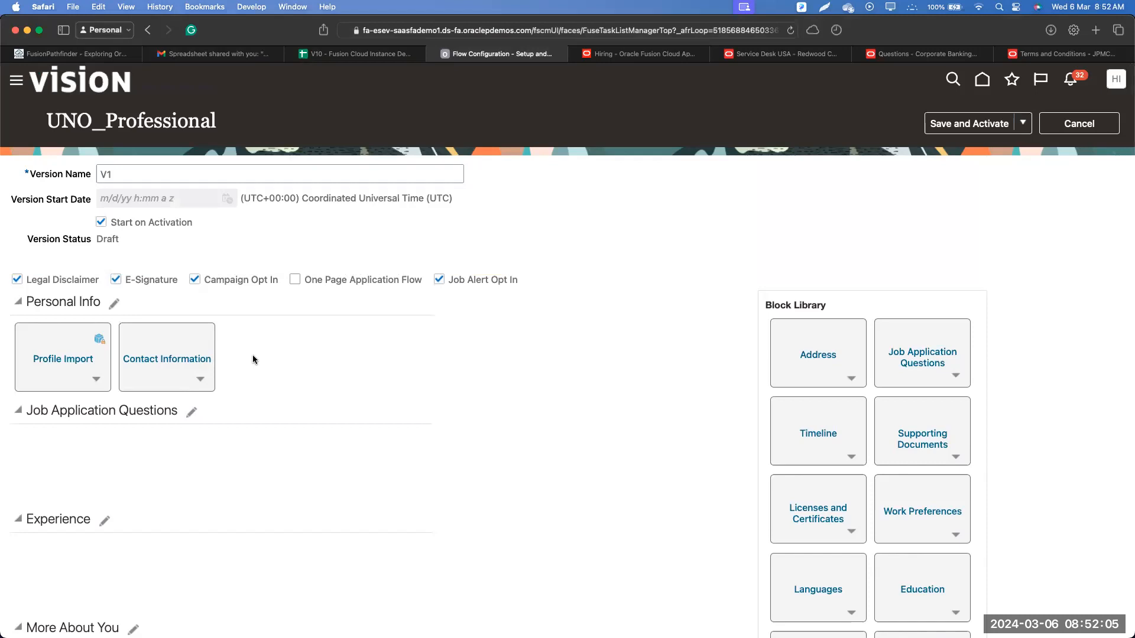
- View the "Job Application Flow: Introduction" slide in the presentation and return to the flow configuration page
scroll(253, 355, "down", 5)
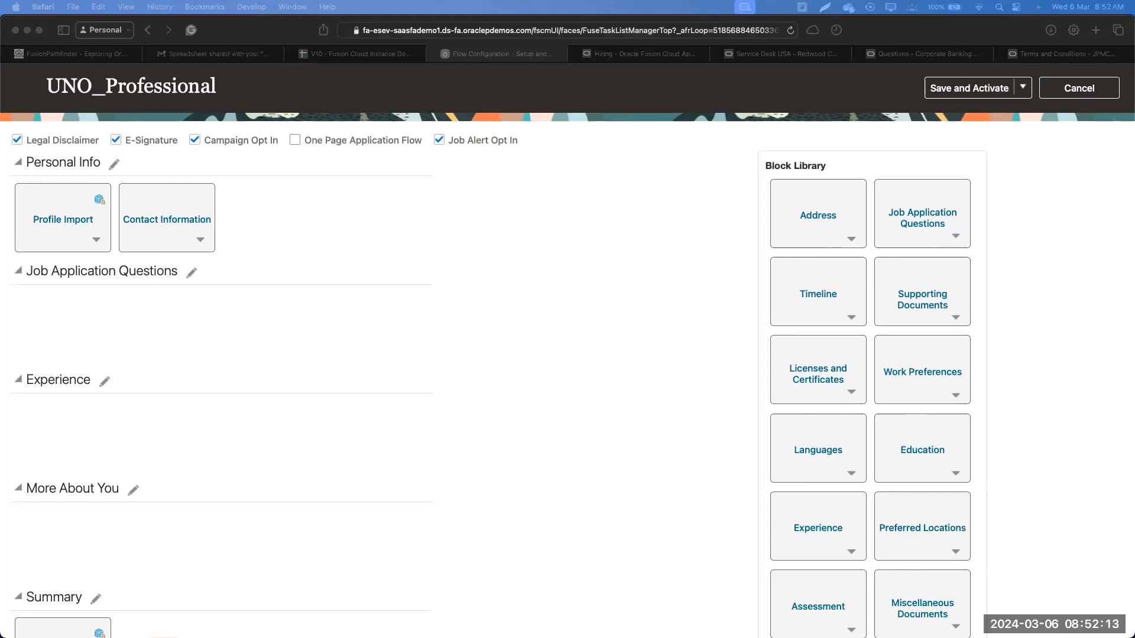
key("super+Tab")
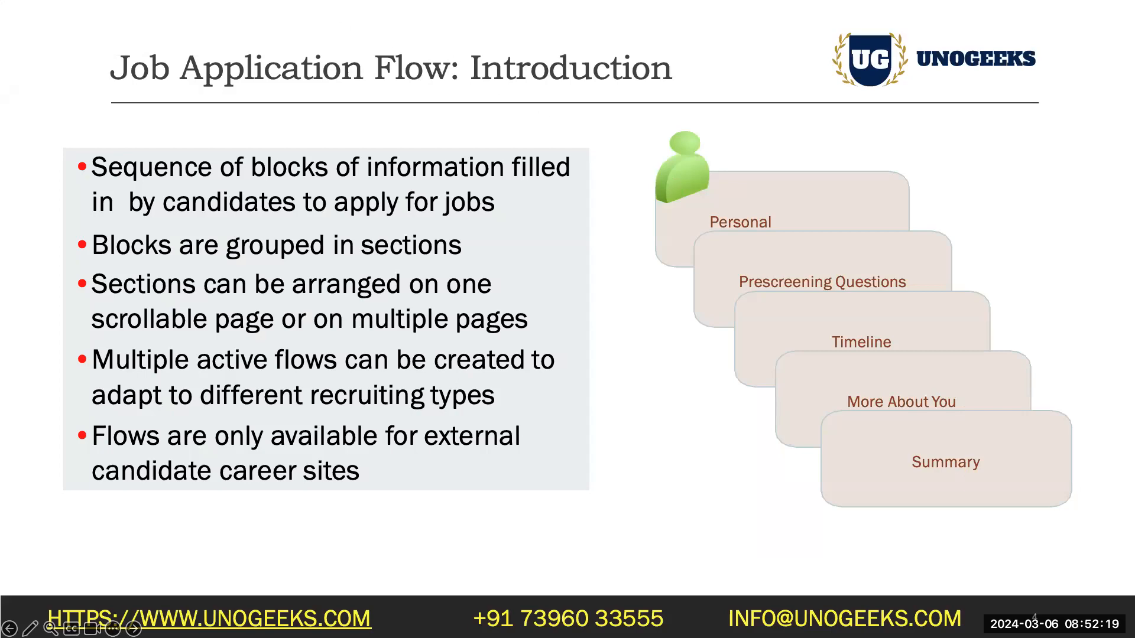
key("super+Tab")
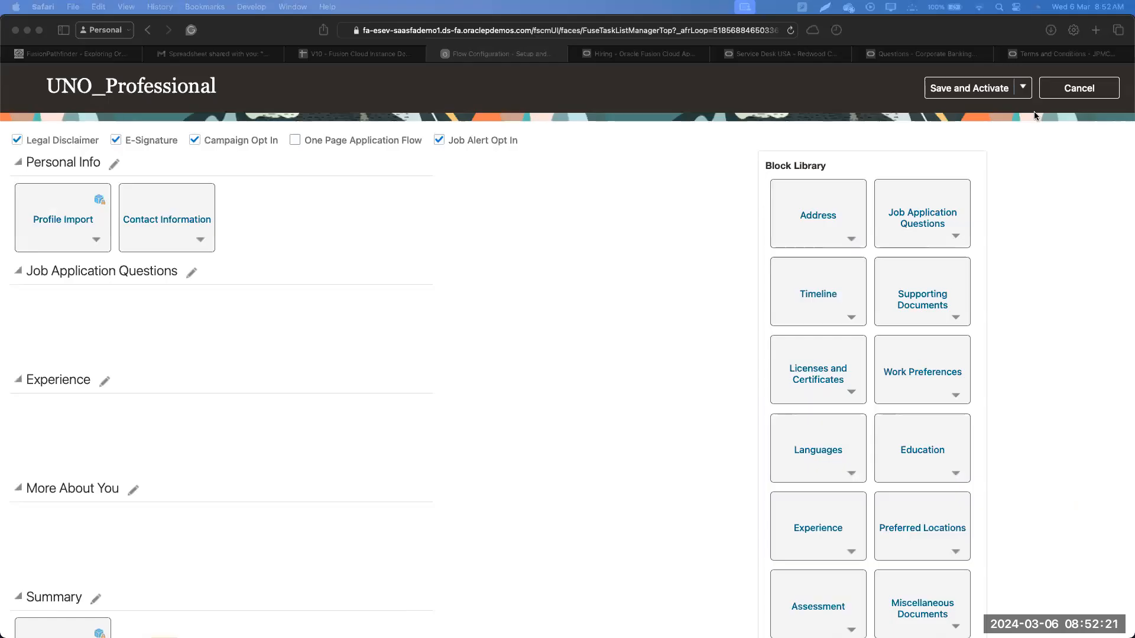
- Examine the flow's sections from Personal Info to Summary, including the More About You section heading
scroll(445, 347, "down", 1)
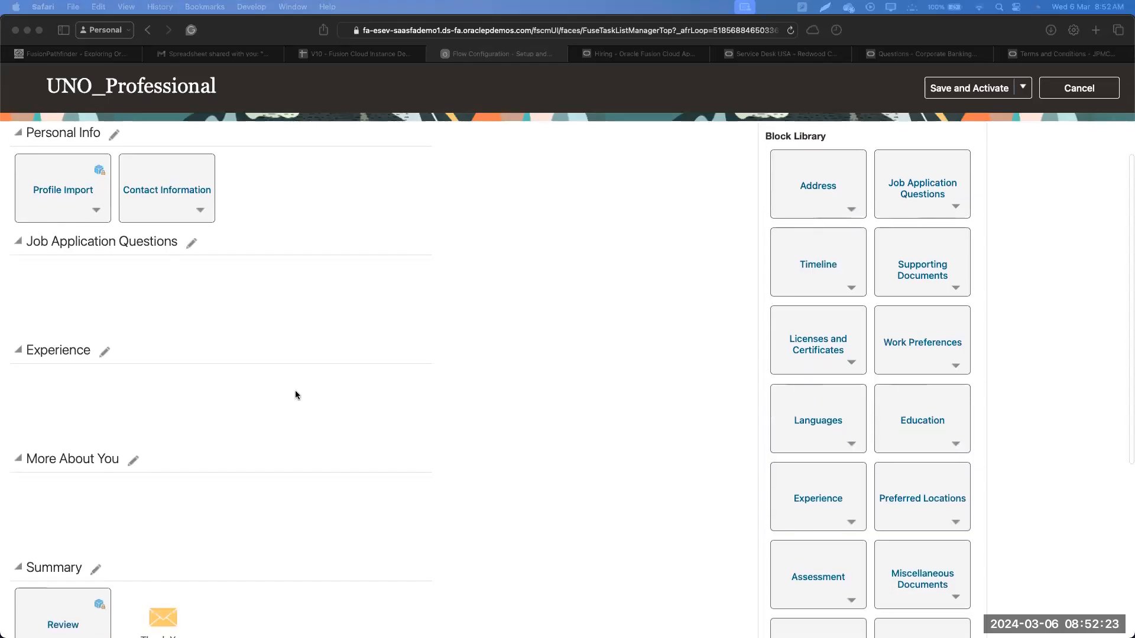
scroll(295, 390, "down", 2)
scroll(218, 412, "up", 3)
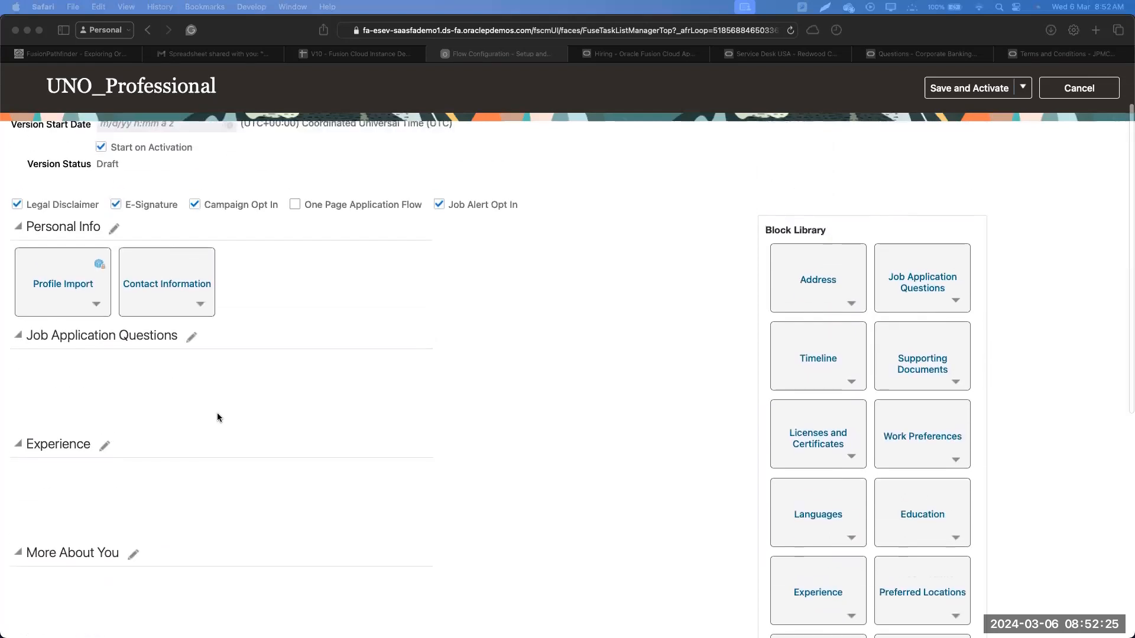
scroll(89, 396, "down", 2)
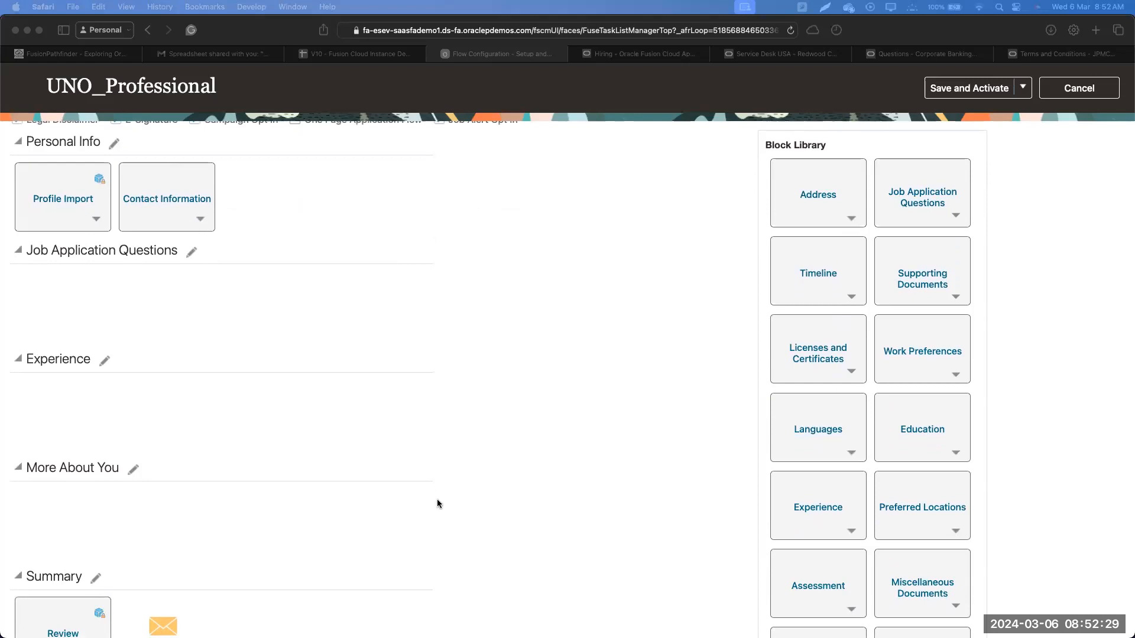
scroll(109, 403, "up", 3)
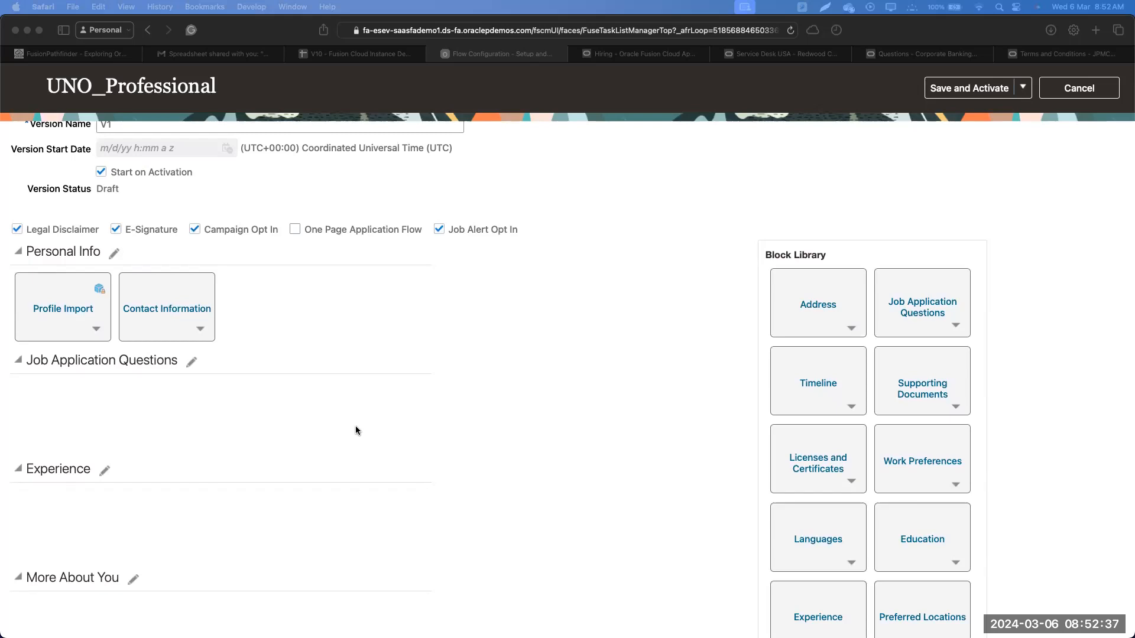
scroll(356, 427, "down", 5)
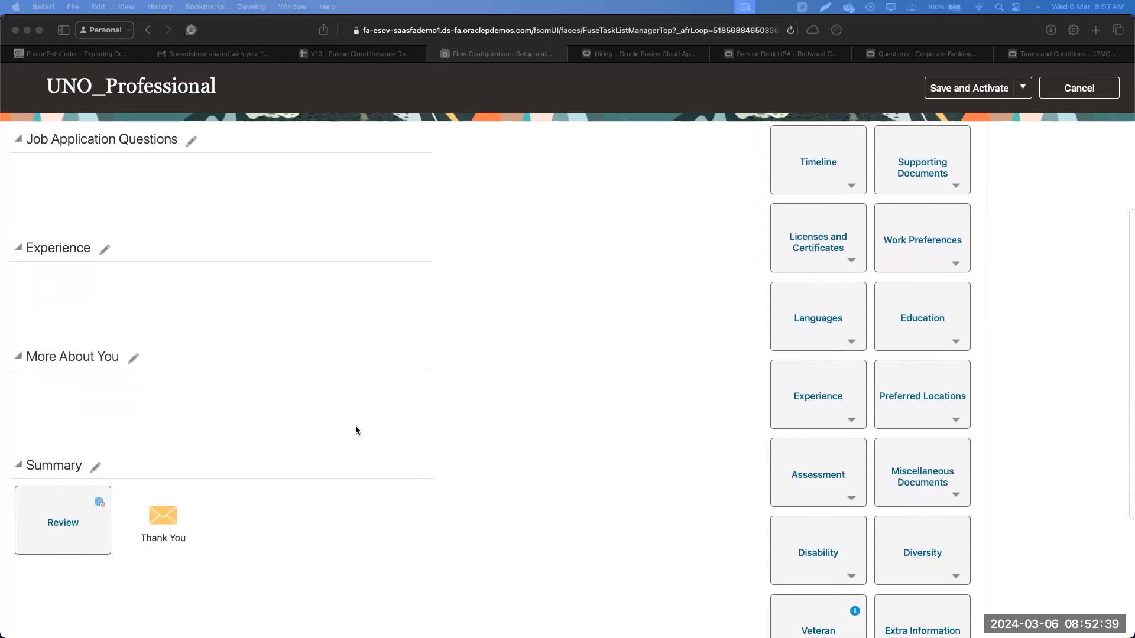
left_click(28, 361)
left_click_drag(112, 357, 11, 363)
scroll(26, 358, "up", 4)
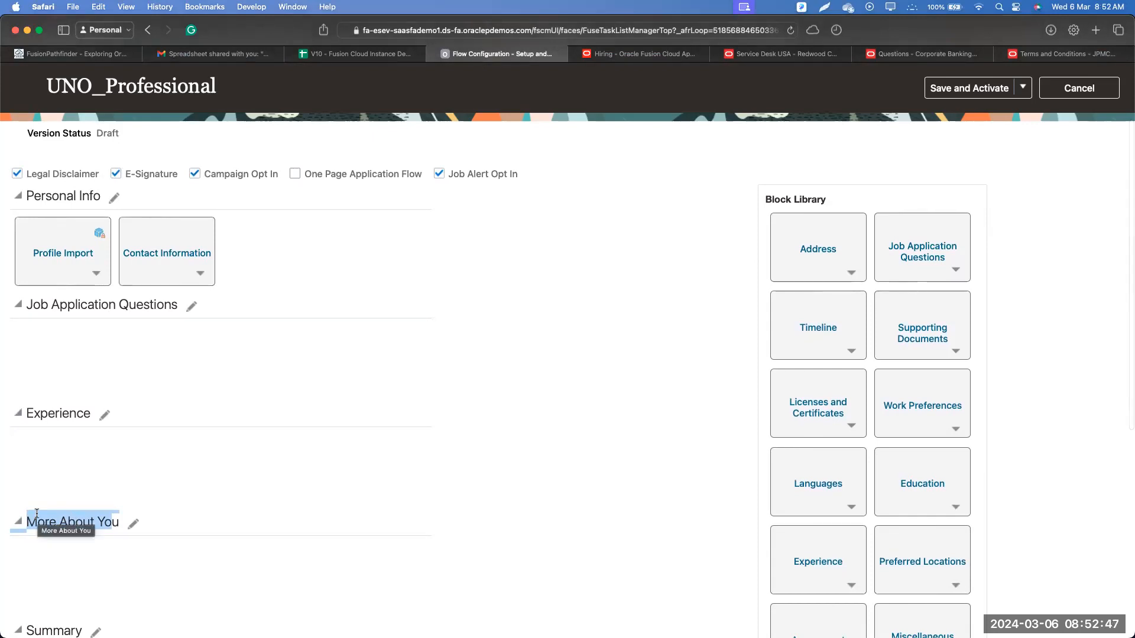
left_click(70, 546)
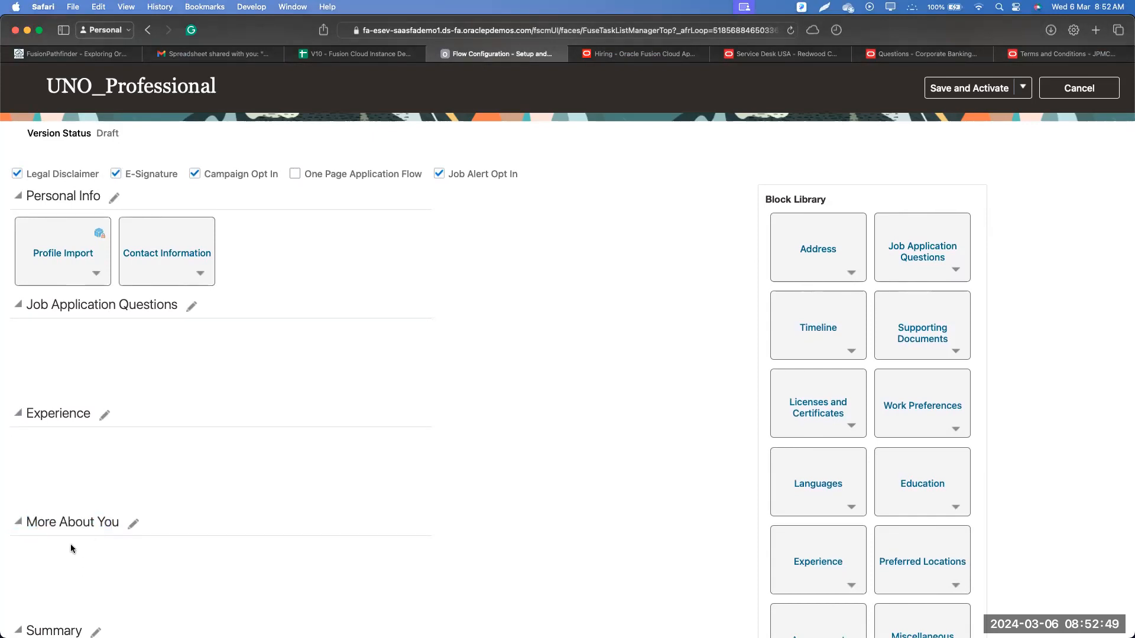
- Rename the Personal Info section to "Personal Information" and save the new title
scroll(70, 544, "down", 3)
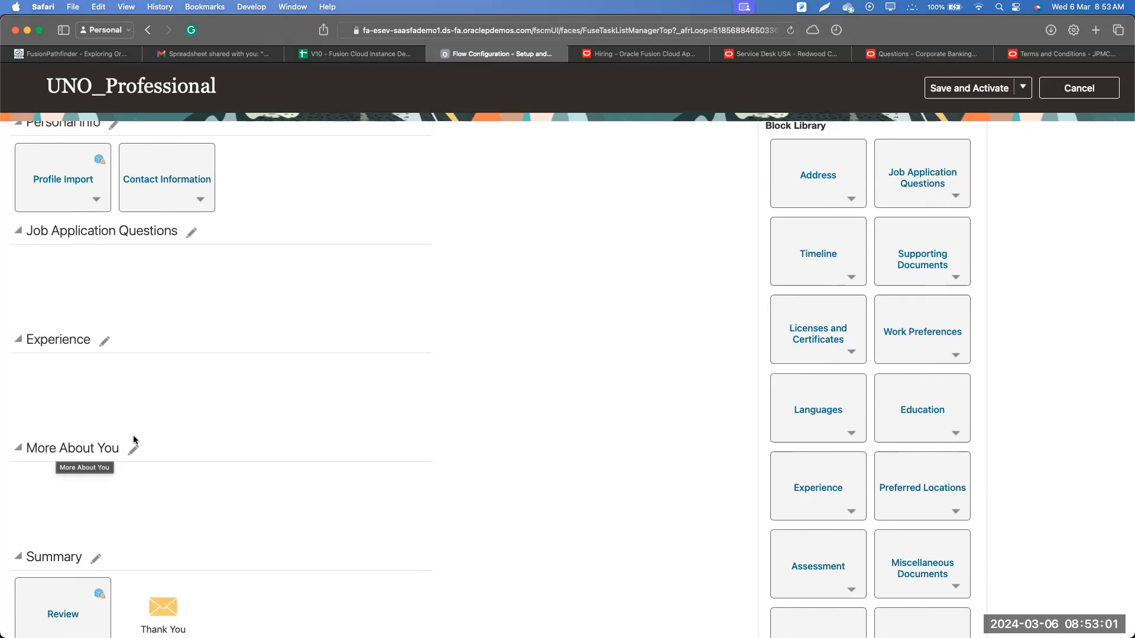
scroll(207, 362, "up", 2)
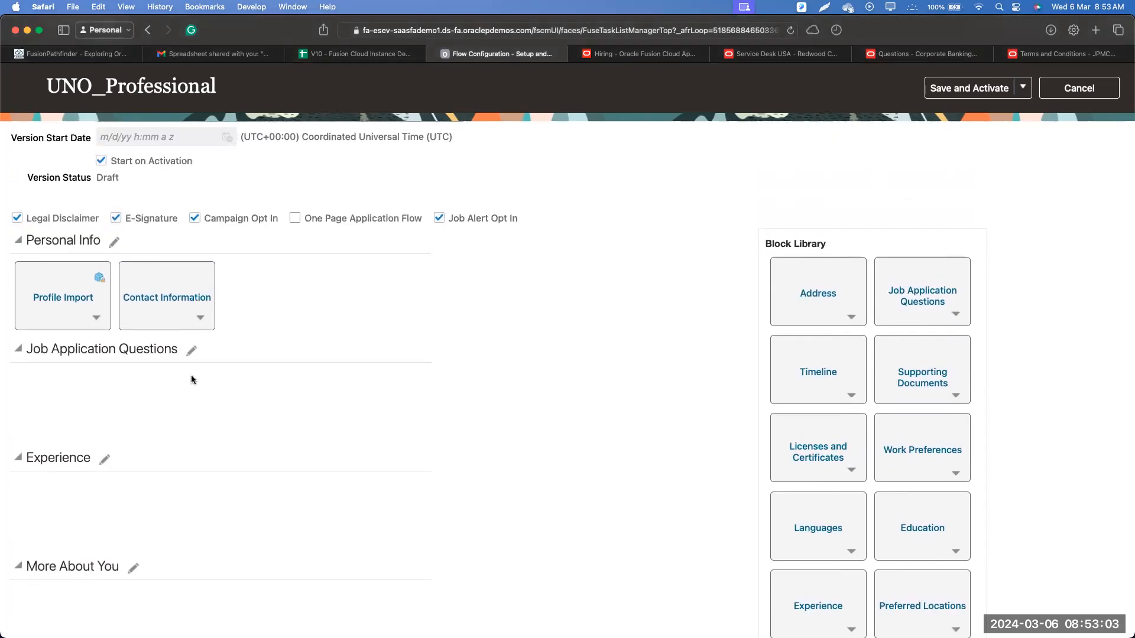
left_click(114, 242)
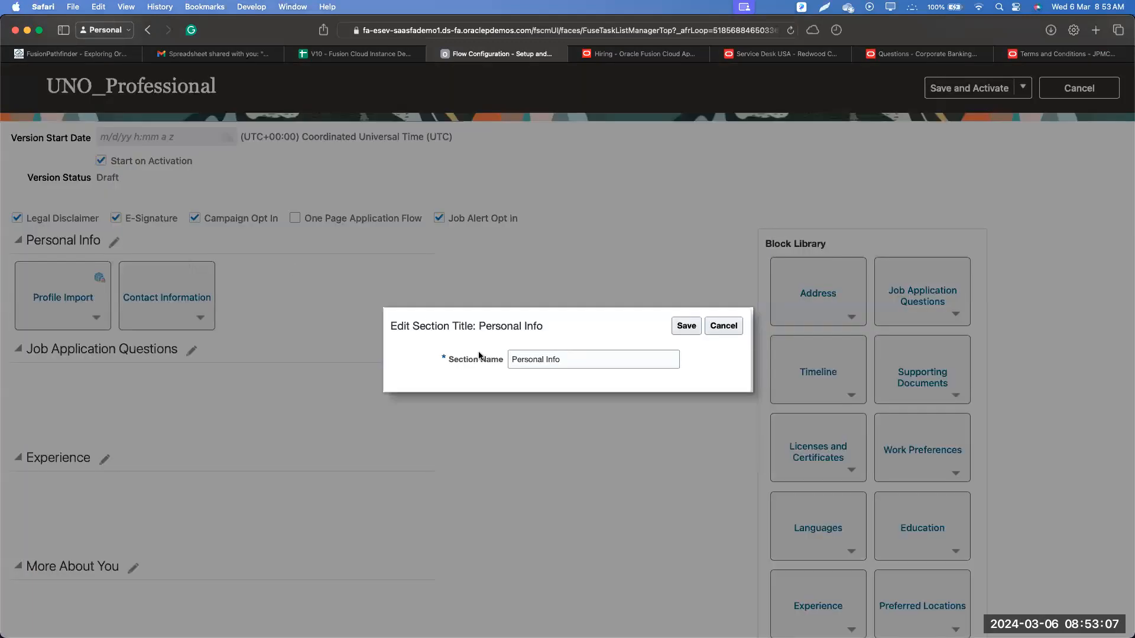
left_click(578, 364)
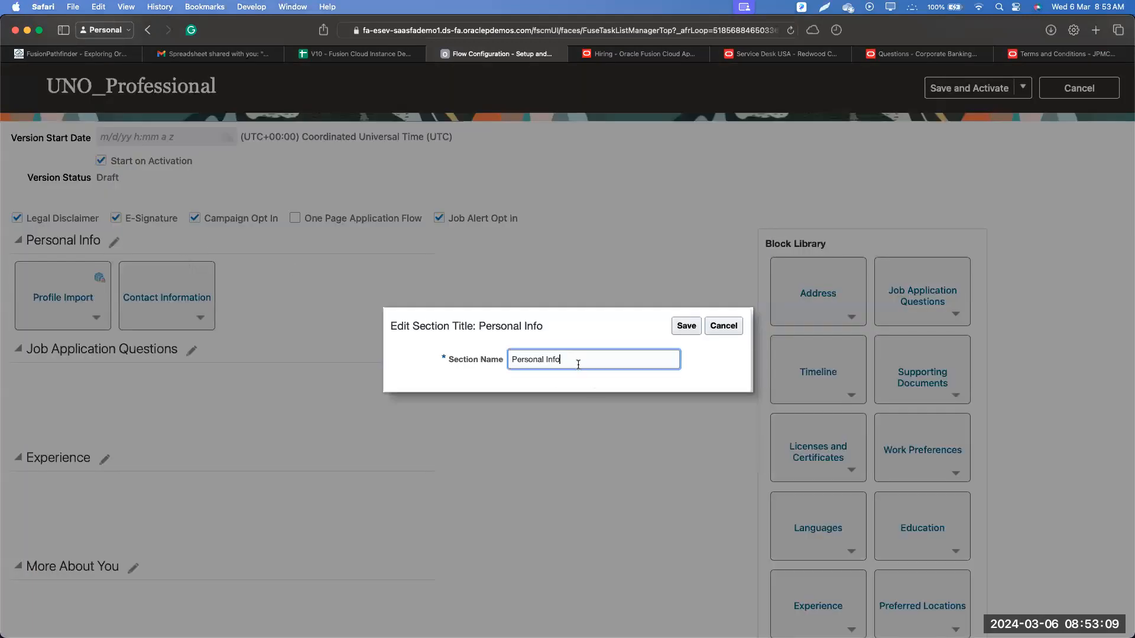
type("rmation")
left_click(674, 324)
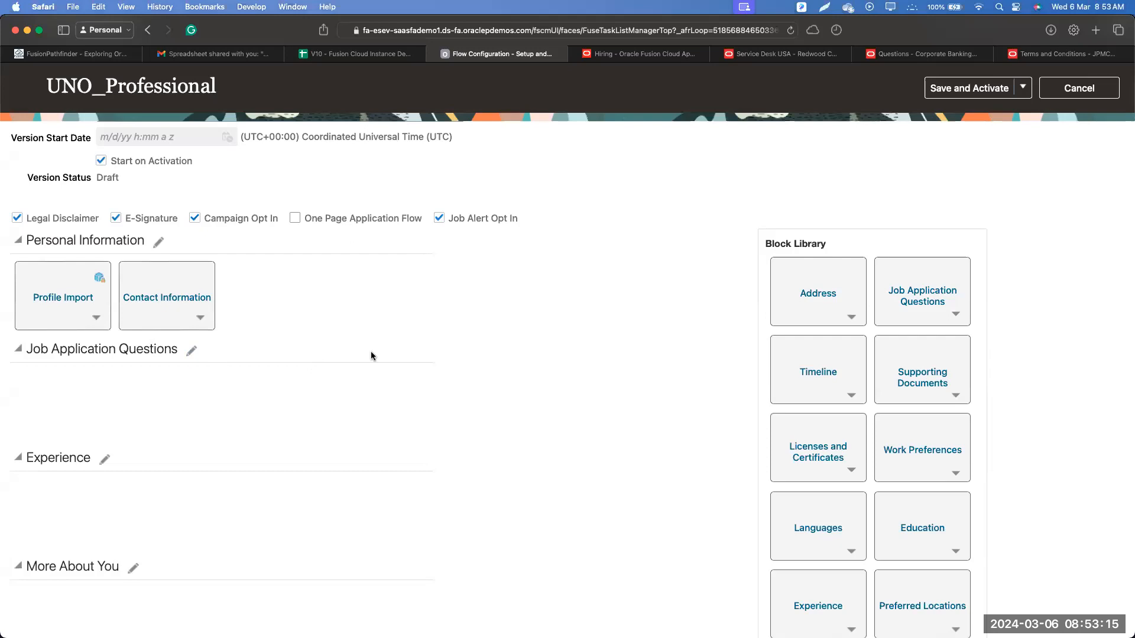
- Open the Summary section's title for editing and cancel without changing it
scroll(372, 354, "down", 2)
scroll(371, 355, "down", 5)
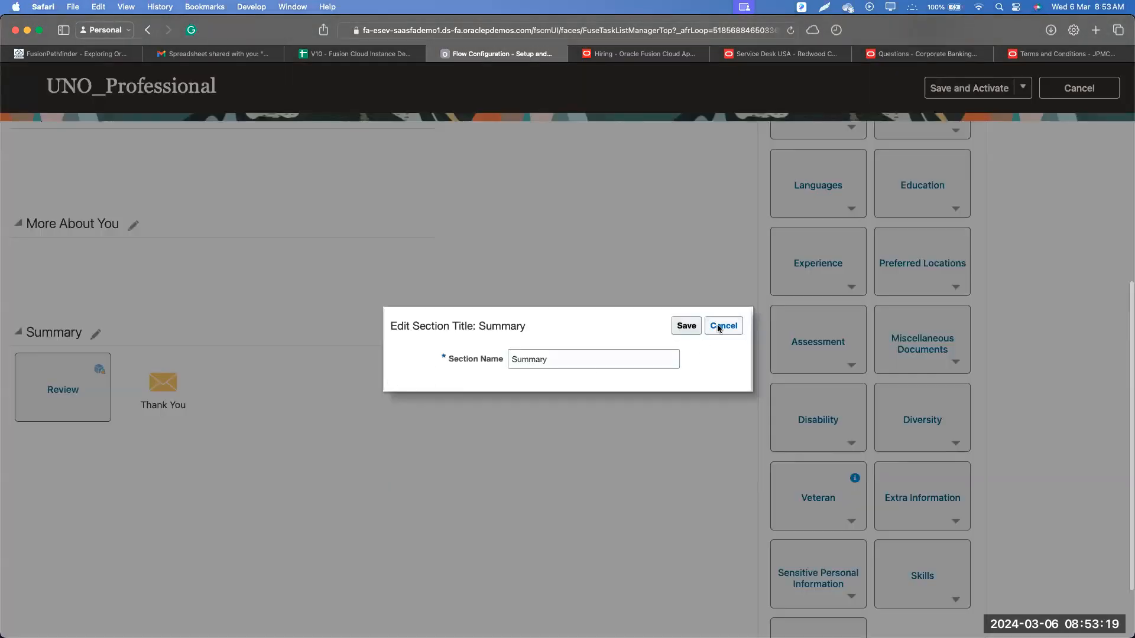
left_click(722, 325)
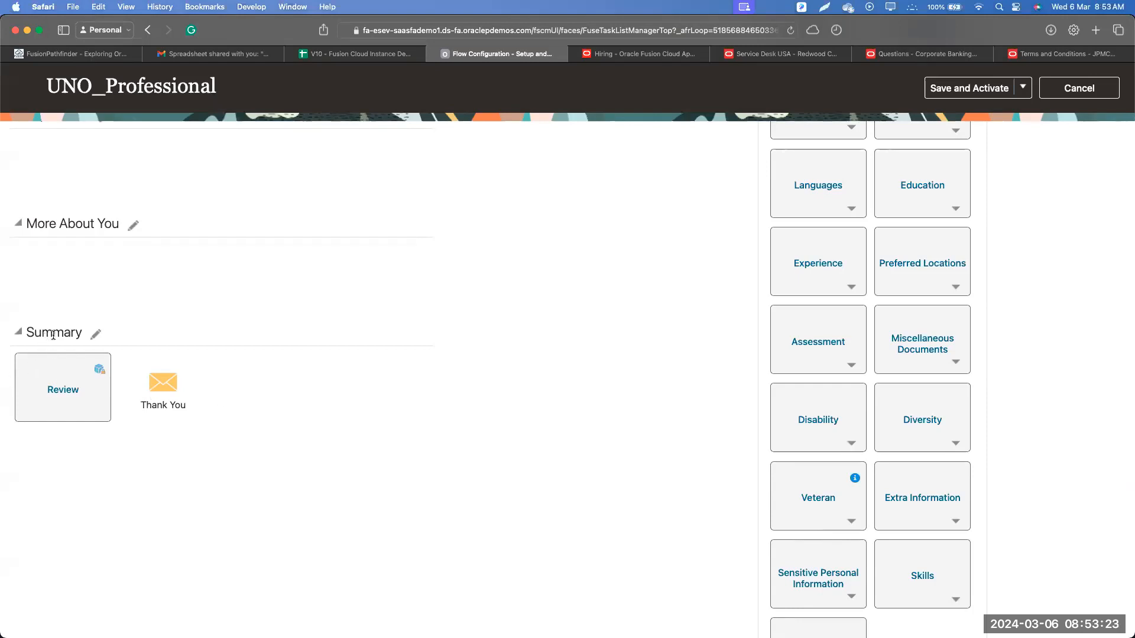
- Try to move the Profile Import block into the Job Application Questions section and behind the Contact Information block
scroll(46, 337, "up", 6)
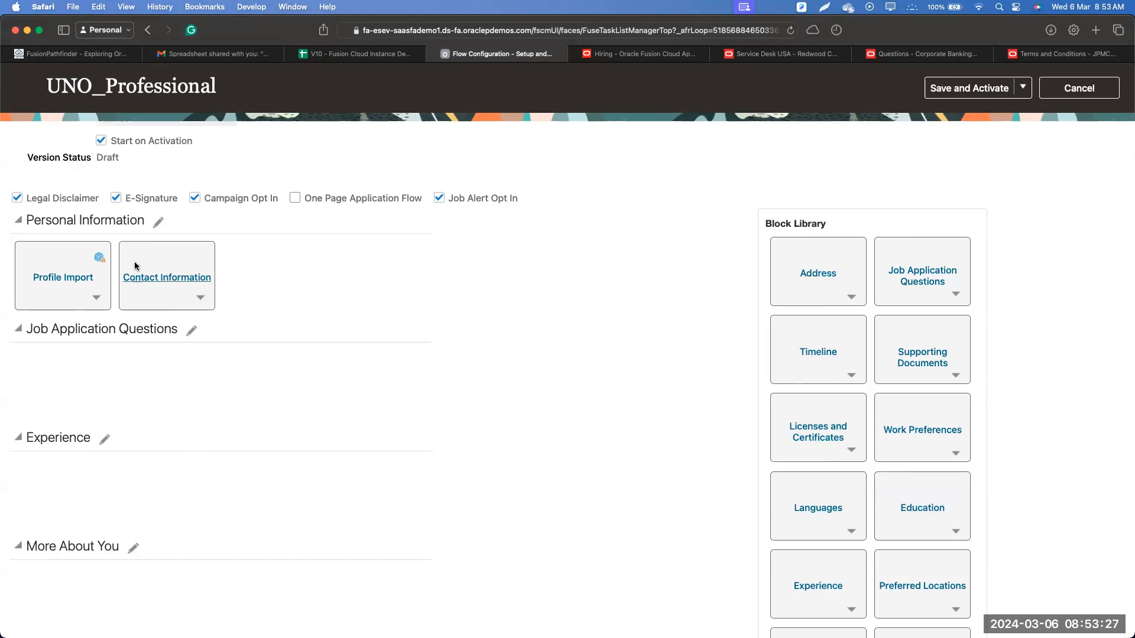
scroll(241, 393, "down", 2)
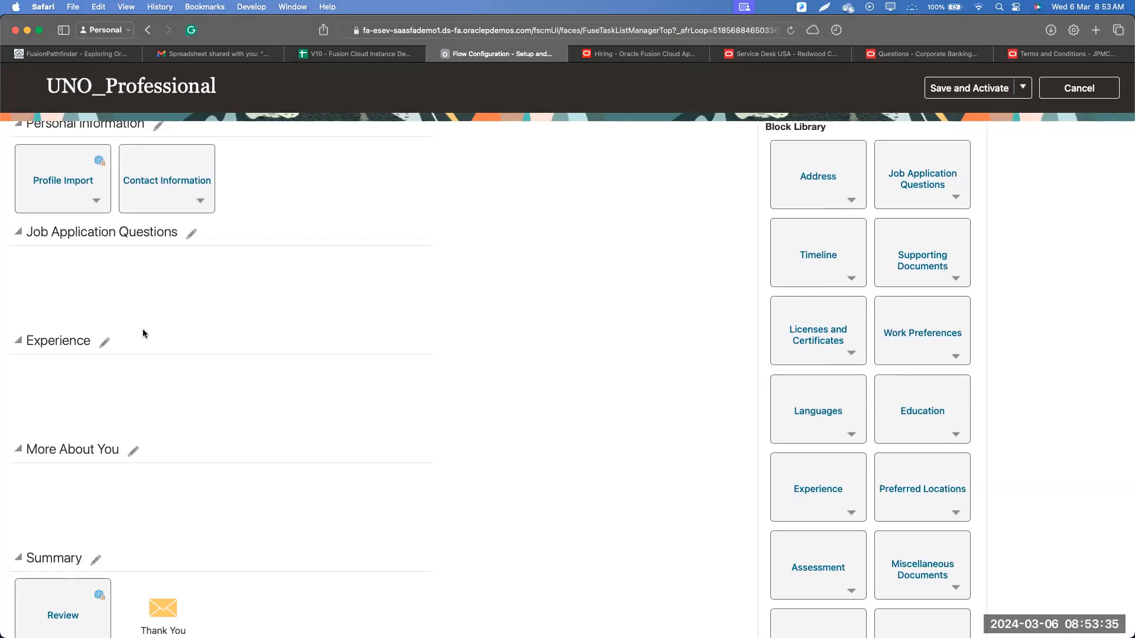
scroll(143, 329, "down", 3)
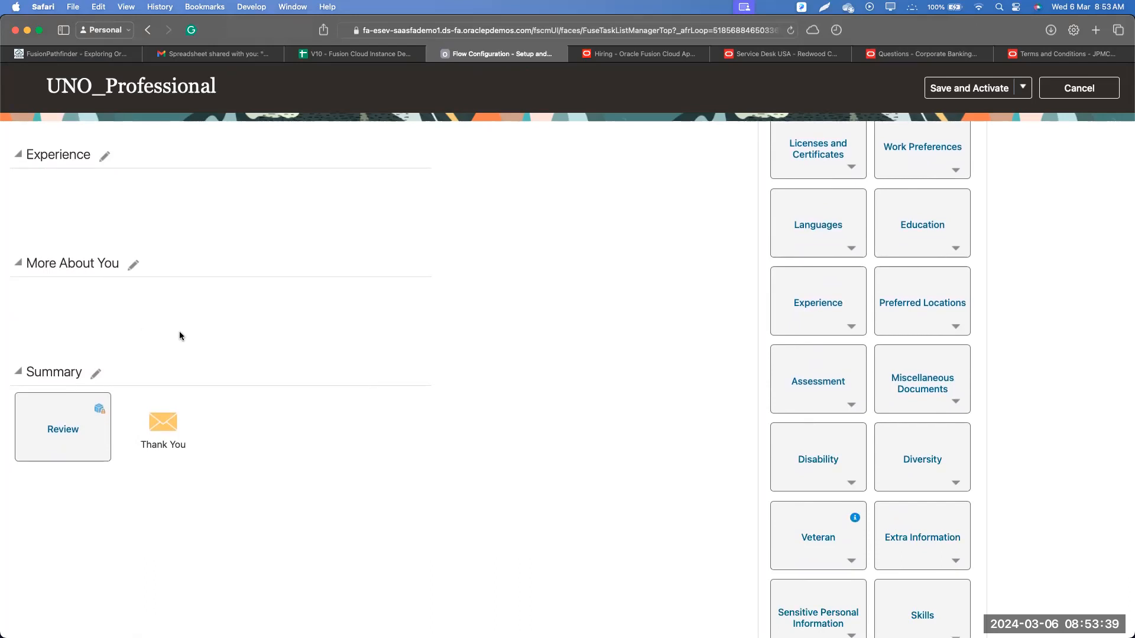
scroll(179, 329, "up", 5)
scroll(179, 321, "up", 1)
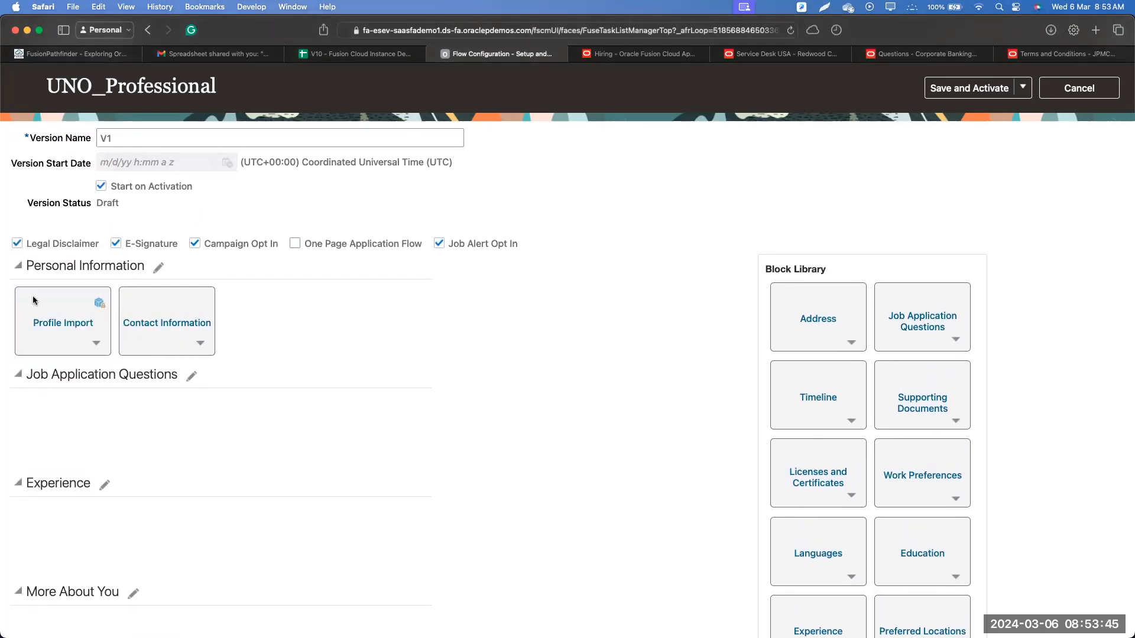
left_click_drag(28, 296, 221, 423)
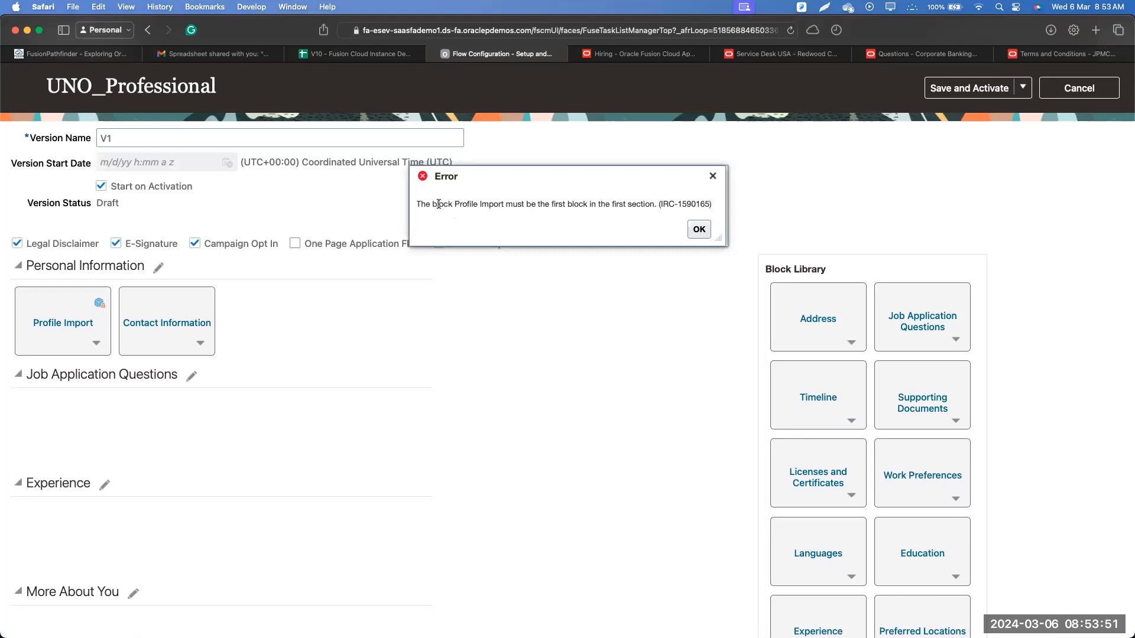
left_click_drag(438, 204, 628, 217)
left_click(607, 233)
left_click(699, 229)
left_click_drag(103, 339, 292, 344)
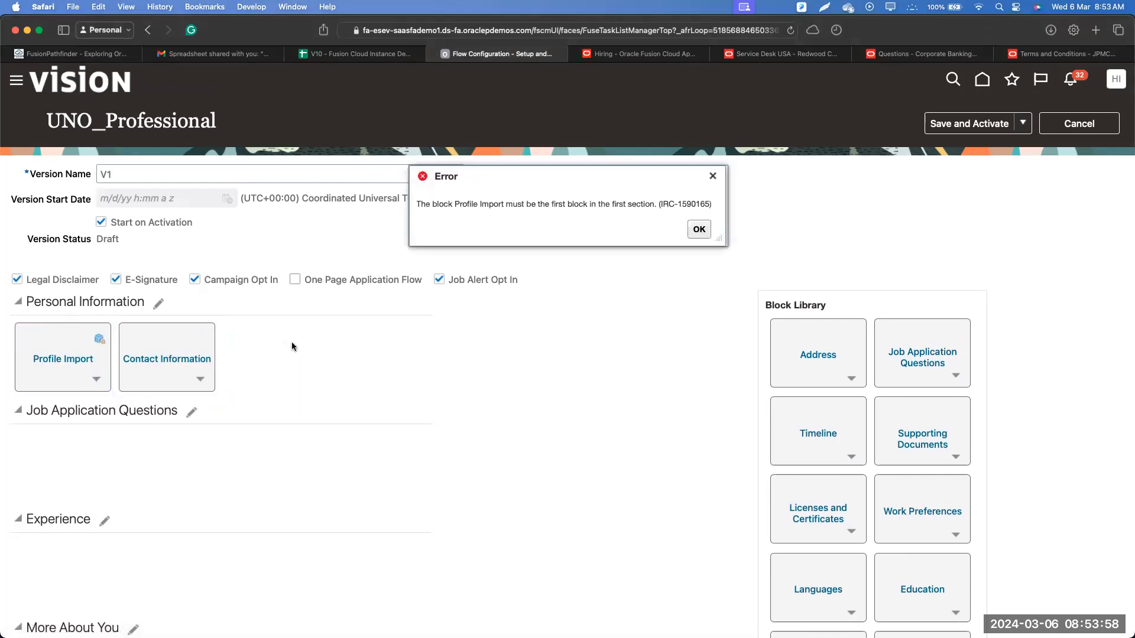
left_click(699, 229)
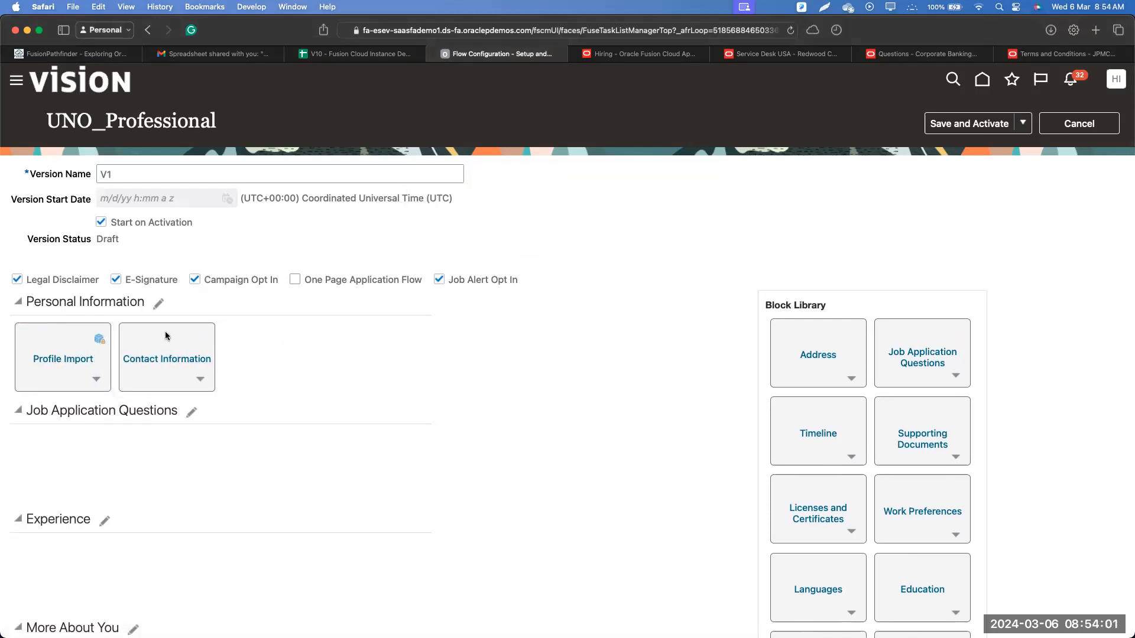
- Move the Contact Information block to the Job Application Questions section and try to return it to the Block Library
left_click_drag(165, 335, 131, 435)
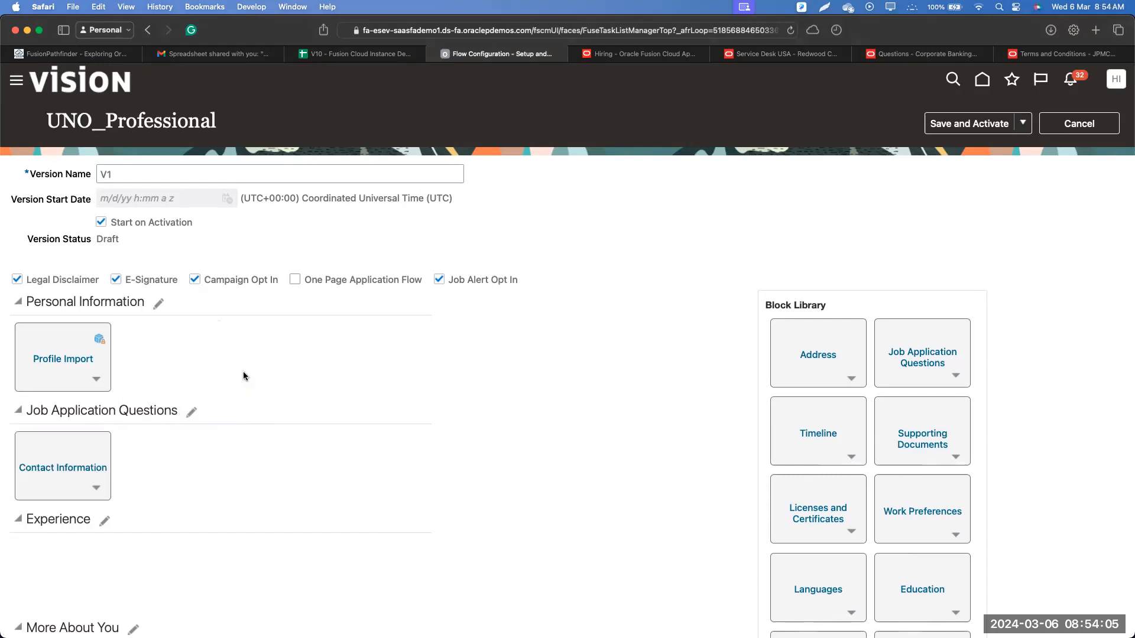
left_click_drag(62, 406, 745, 393)
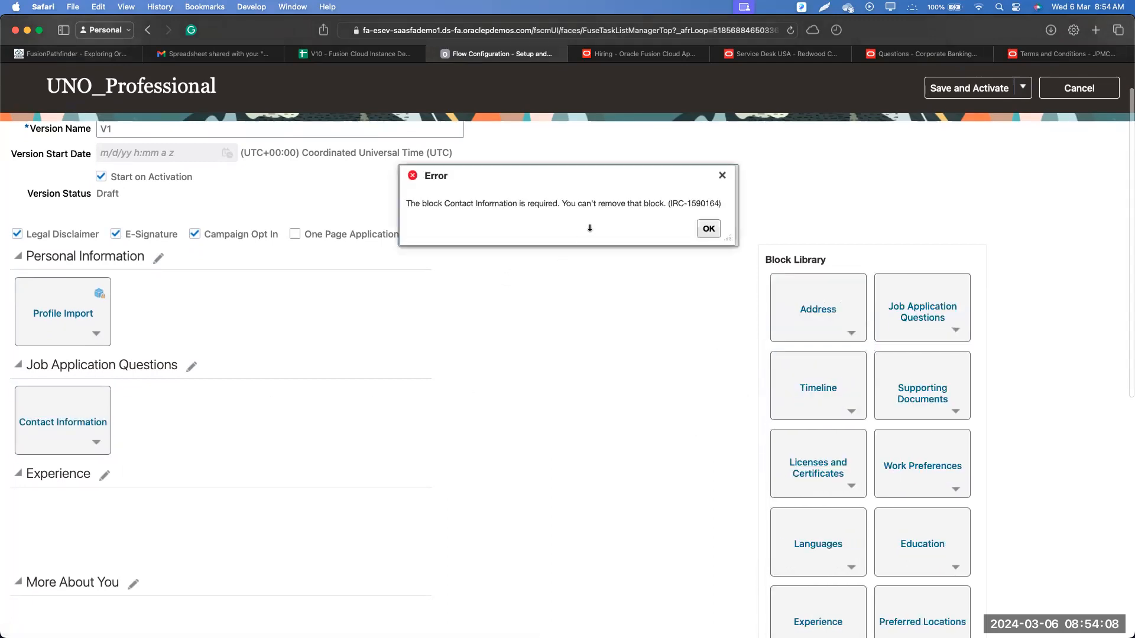
left_click(710, 228)
- Return the Contact Information block to the Personal Information section and add the Address block after it
left_click_drag(45, 444, 169, 371)
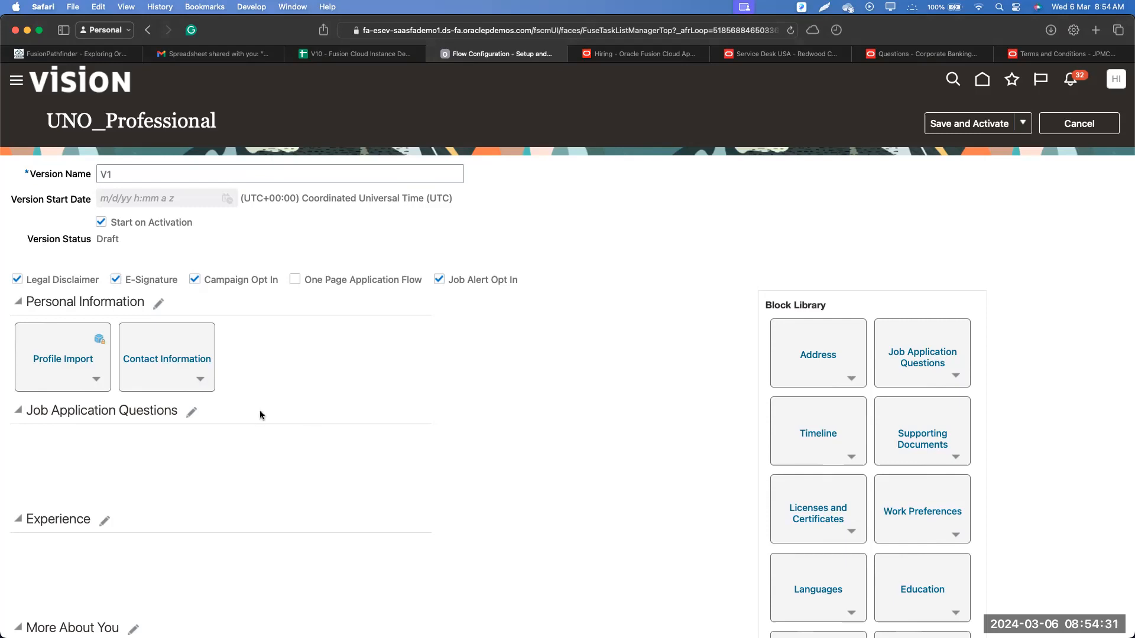
scroll(271, 404, "down", 5)
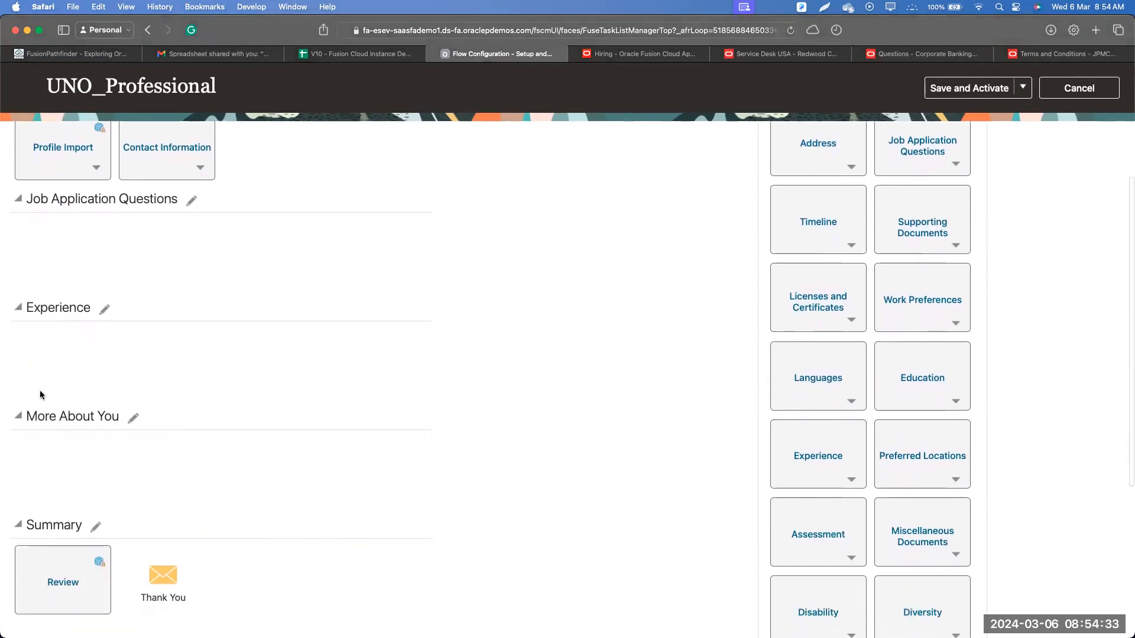
scroll(251, 431, "up", 3)
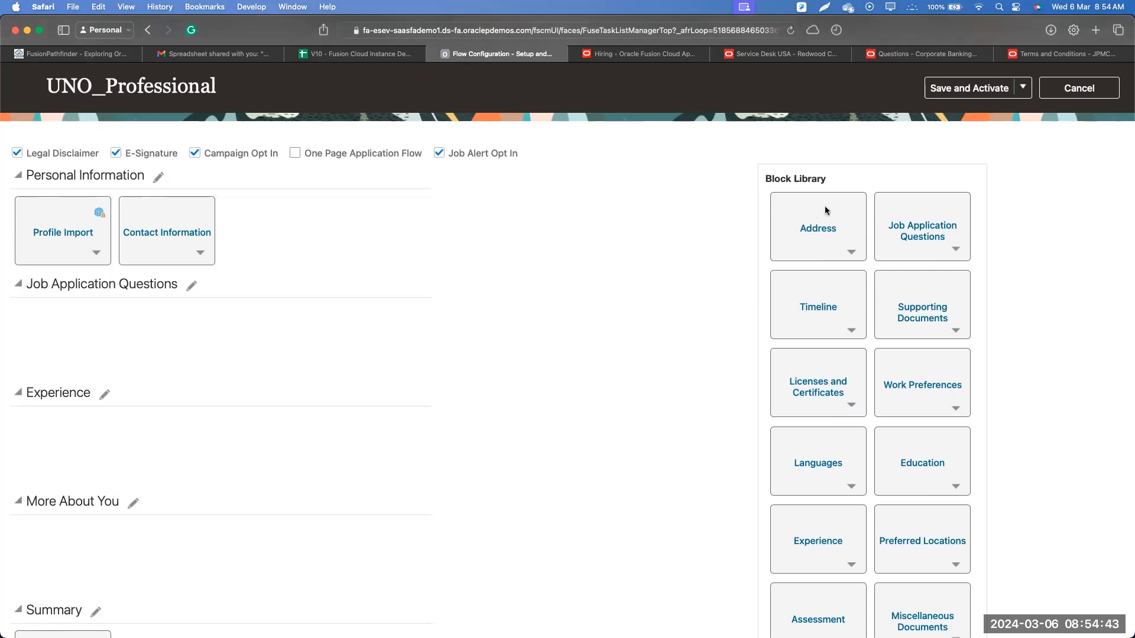
left_click_drag(806, 208, 289, 222)
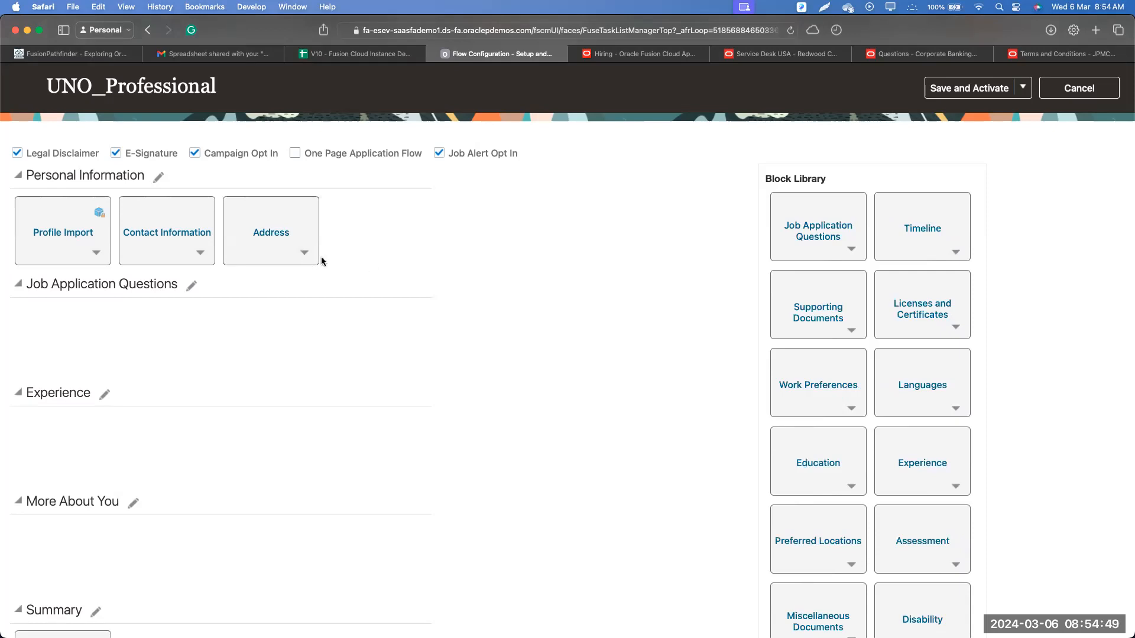
- Add the Job Application Questions block from the Block Library to the Job Application Questions section
scroll(623, 391, "down", 1)
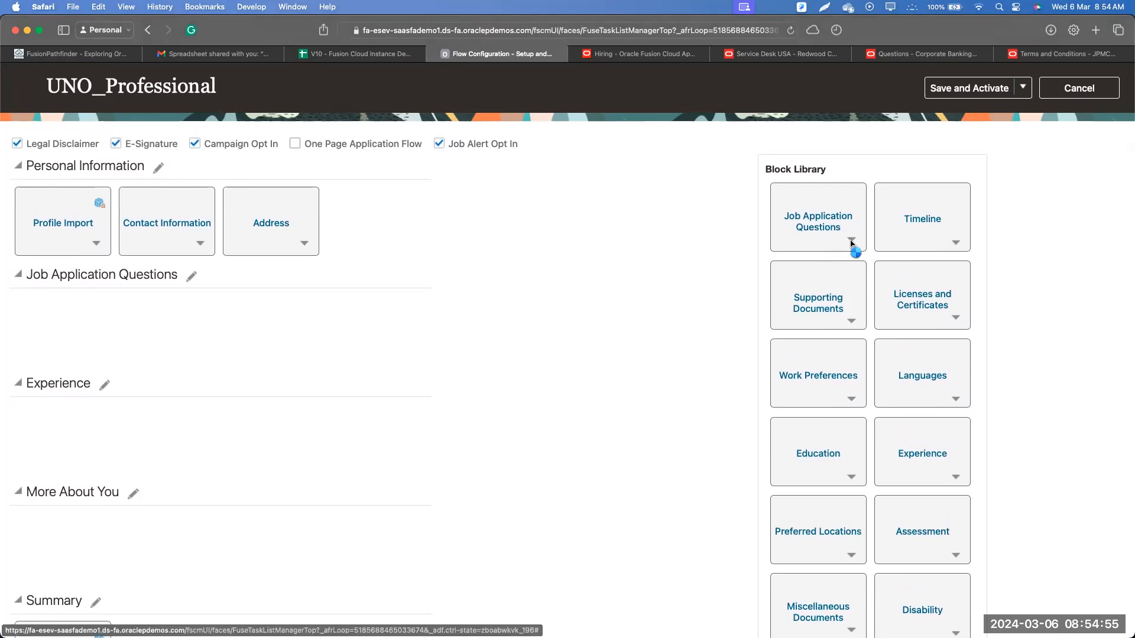
left_click(851, 239)
mouse_move(857, 258)
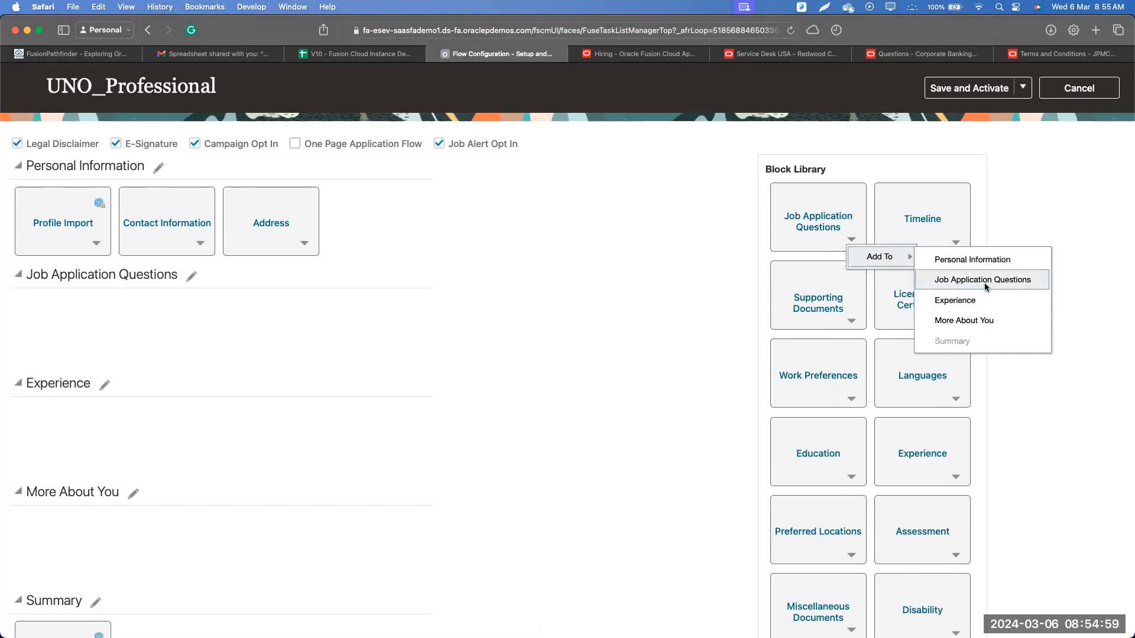
left_click(952, 280)
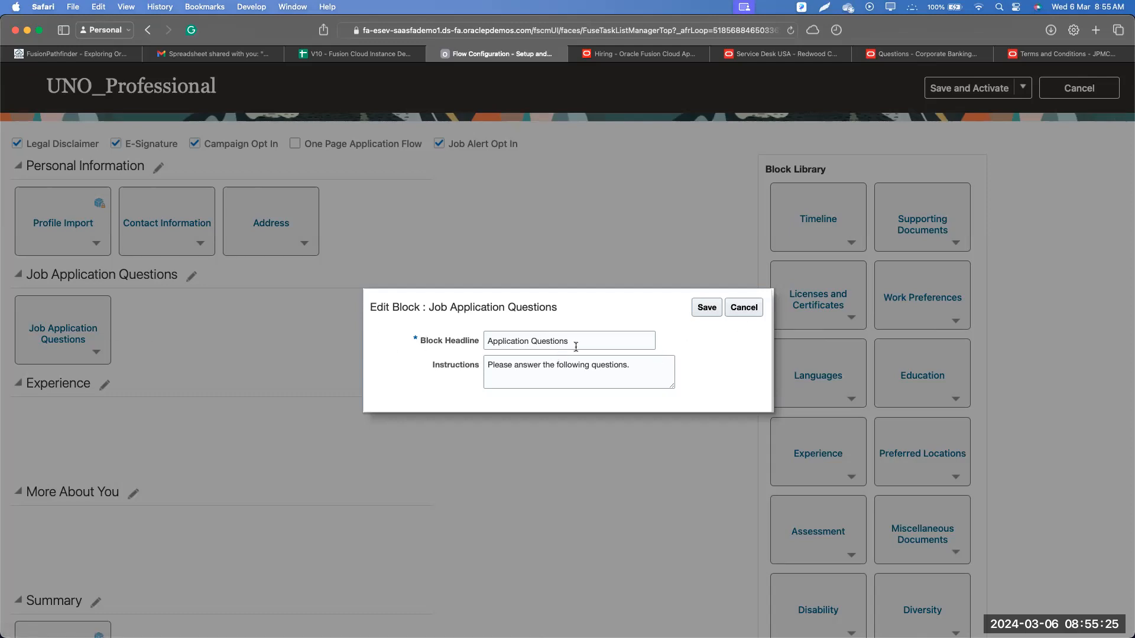
- Set the Job Application Questions block's headline to "Prescreening and DQ Question" and save the block
left_click_drag(594, 341, 443, 343)
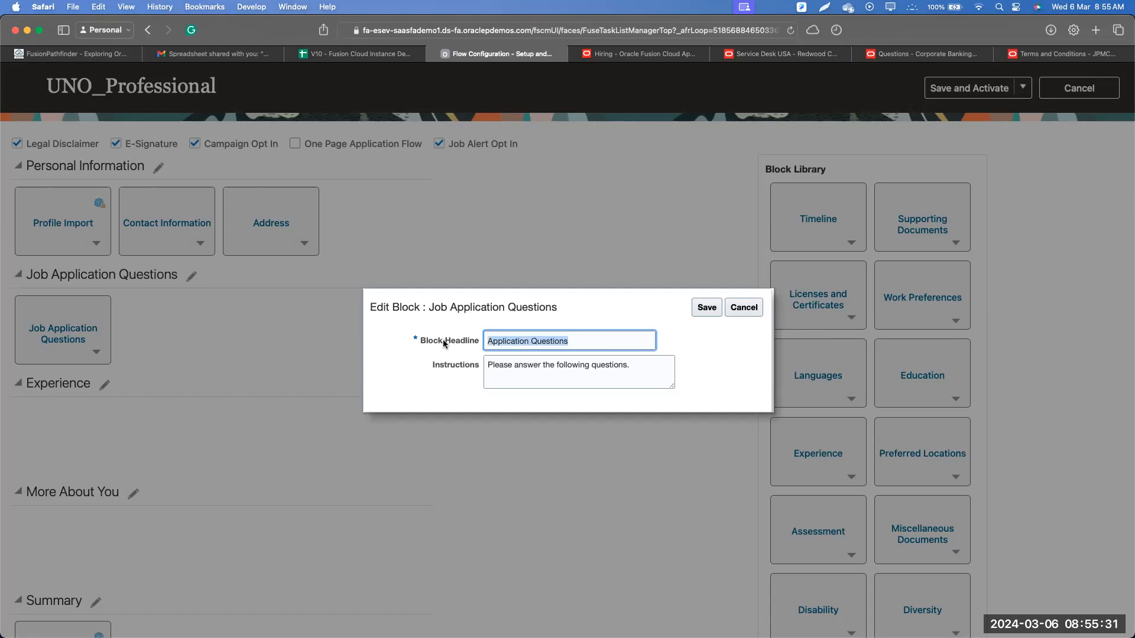
type("Prescreening ")
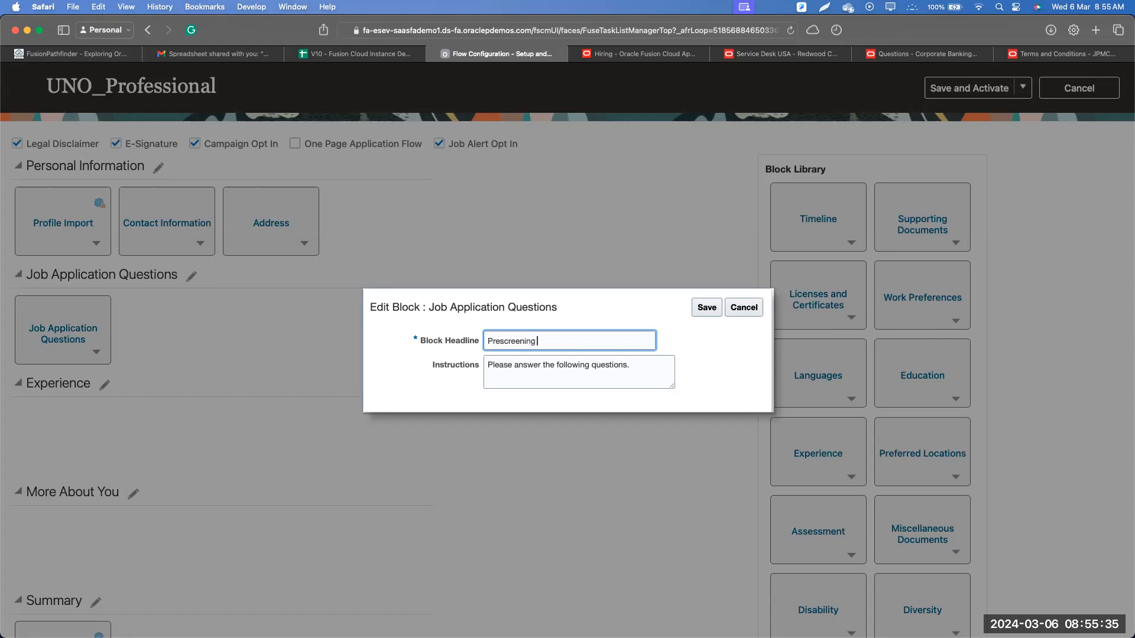
type("and DQ Question")
key("Tab")
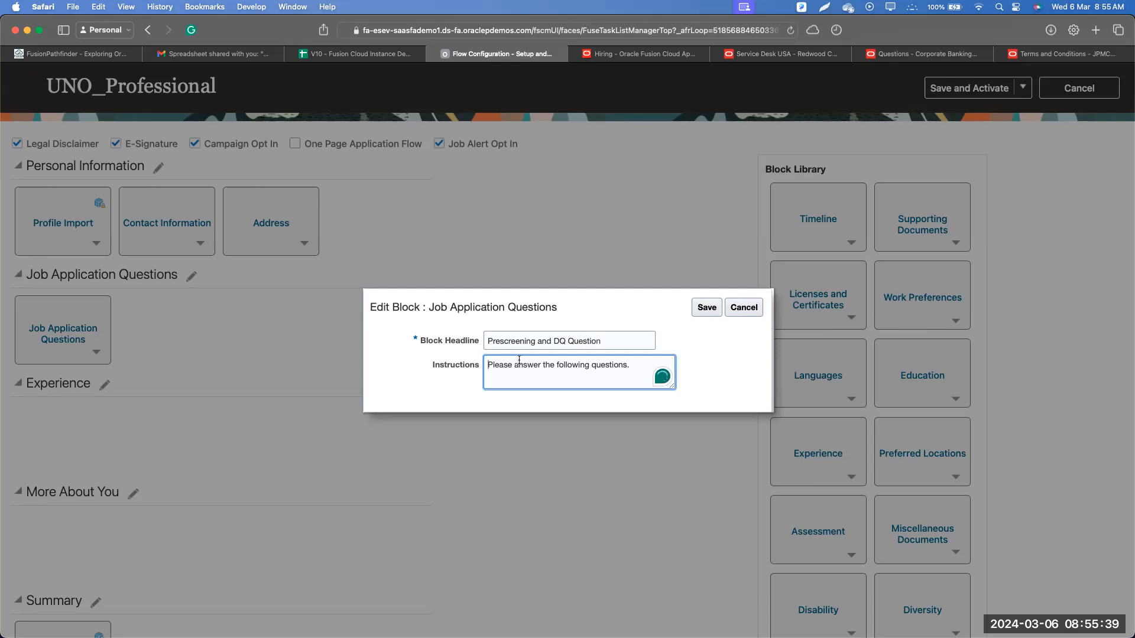
left_click(700, 306)
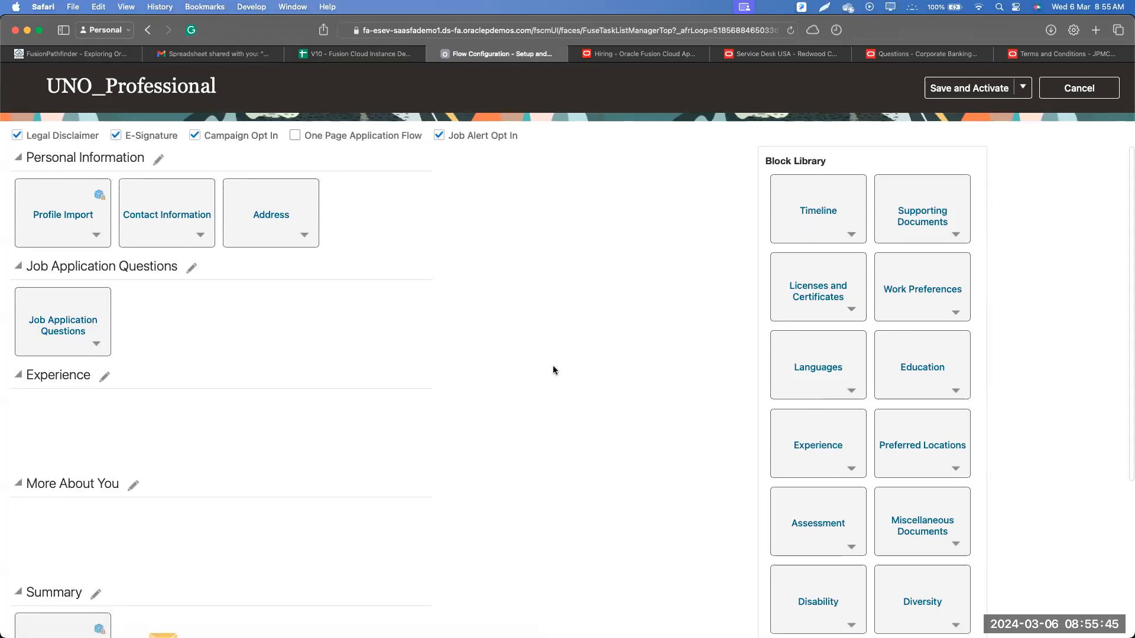
- Check the headline and instructions of the Job Application Questions block, leaving its edit dialog without changes
left_click(53, 337)
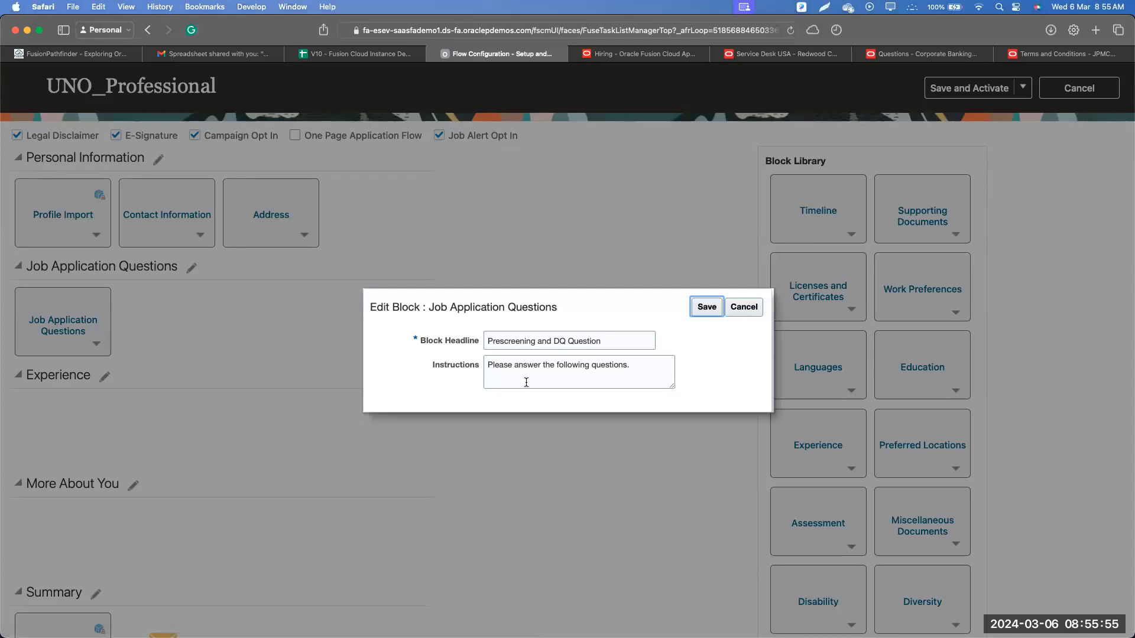
left_click(743, 306)
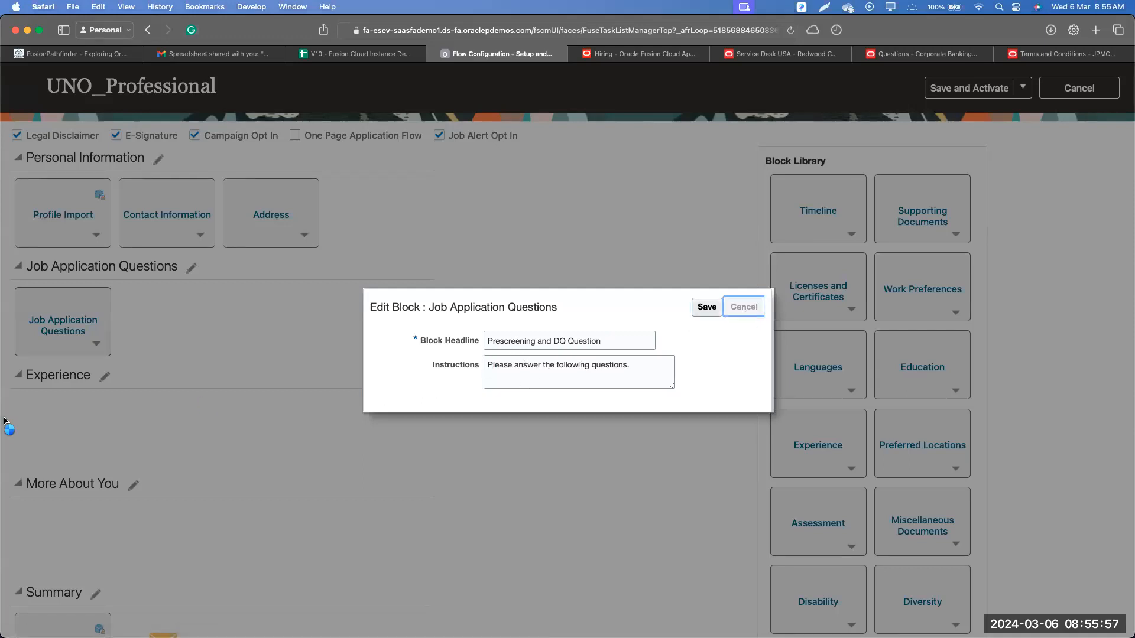
left_click(198, 363)
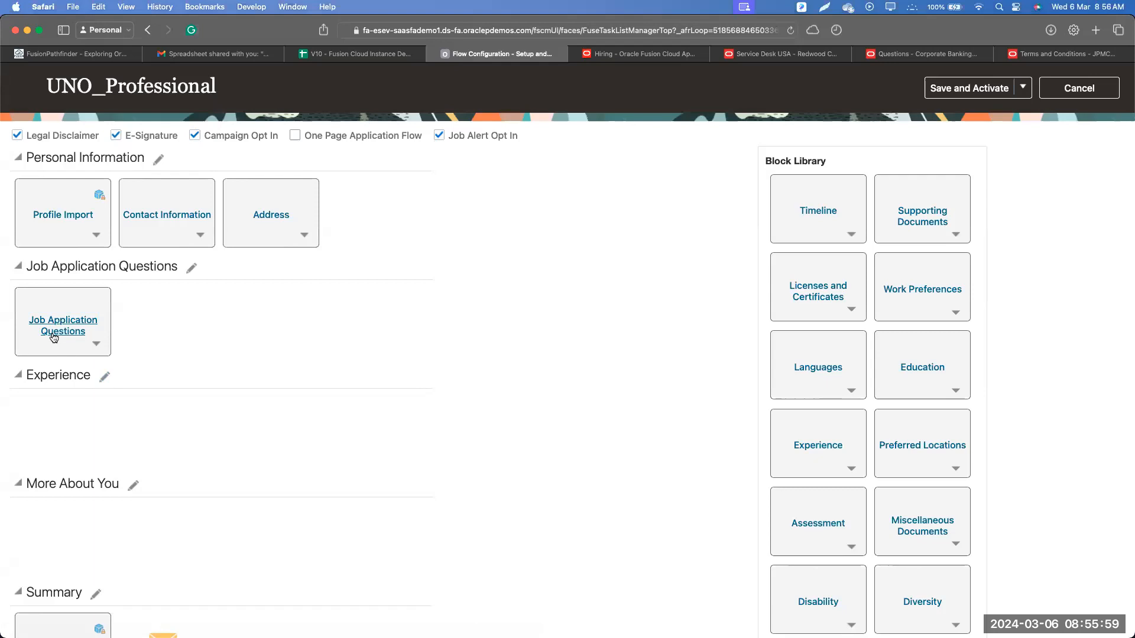
mouse_move(53, 337)
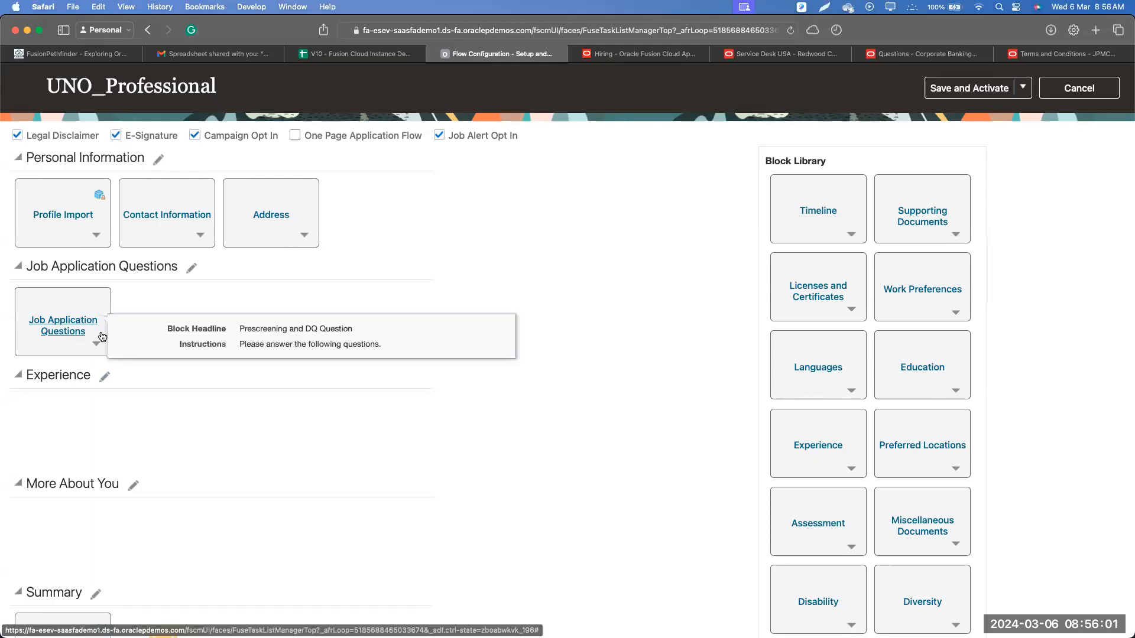
- Examine the blocks remaining in the Block Library and the flow's sections from Personal Information to Summary
left_click_drag(798, 296, 3, 368)
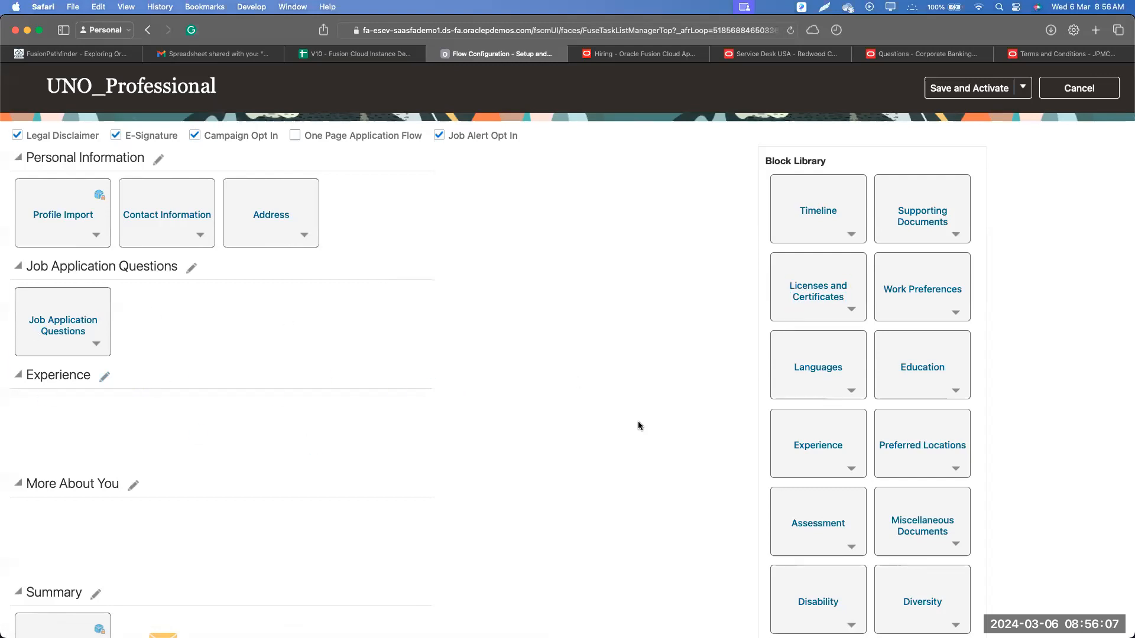
scroll(637, 420, "down", 5)
scroll(641, 423, "up", 7)
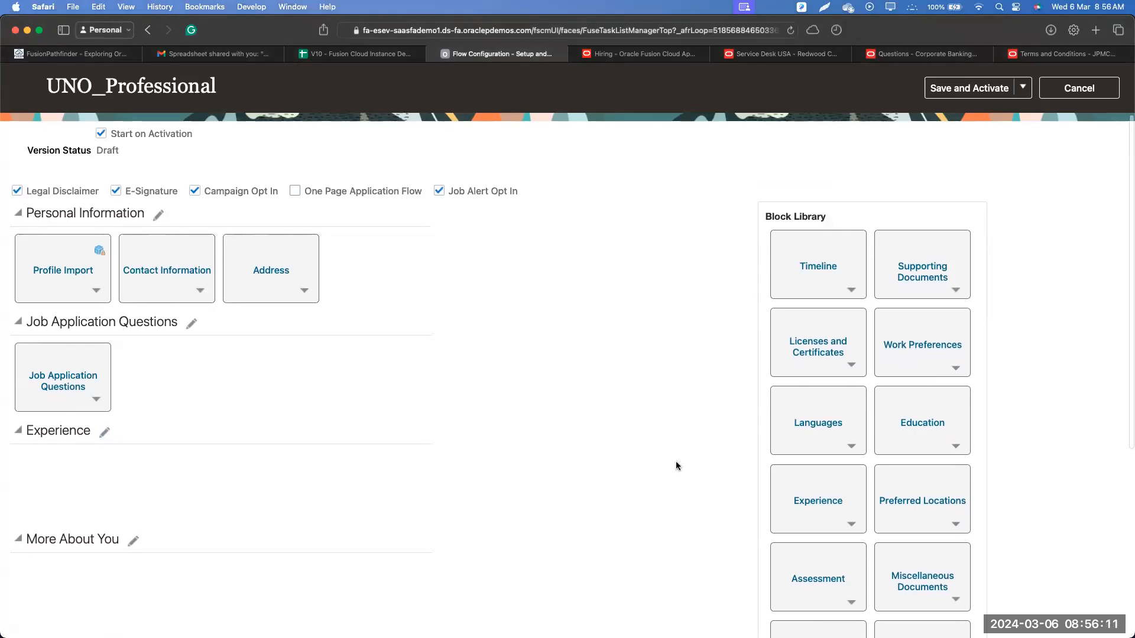
scroll(753, 413, "down", 6)
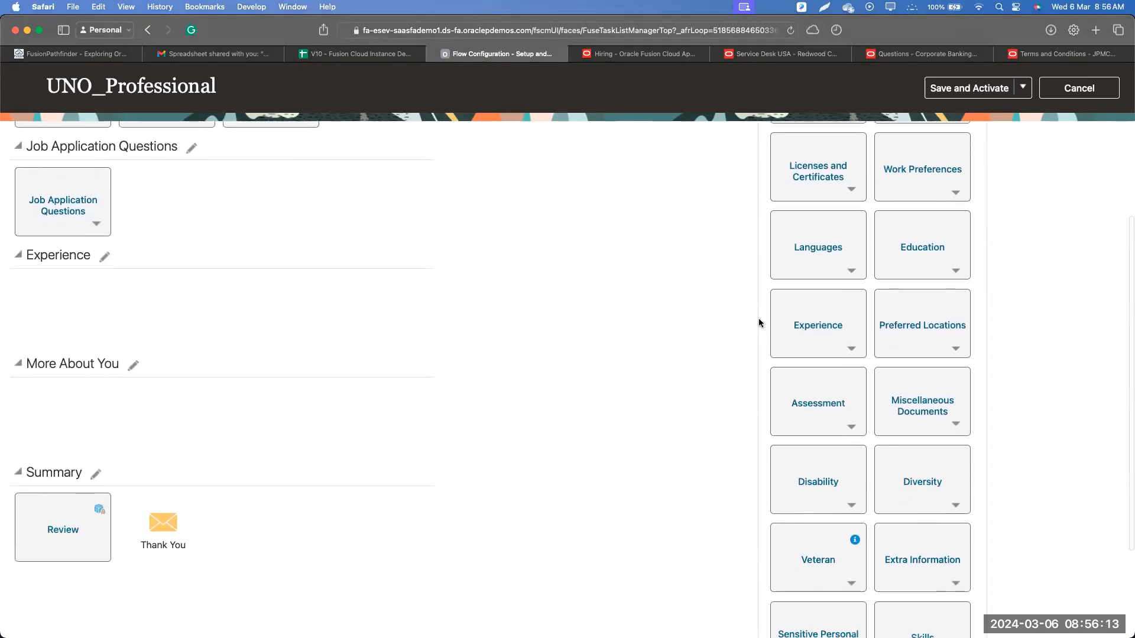
scroll(950, 526, "down", 4)
scroll(949, 523, "up", 11)
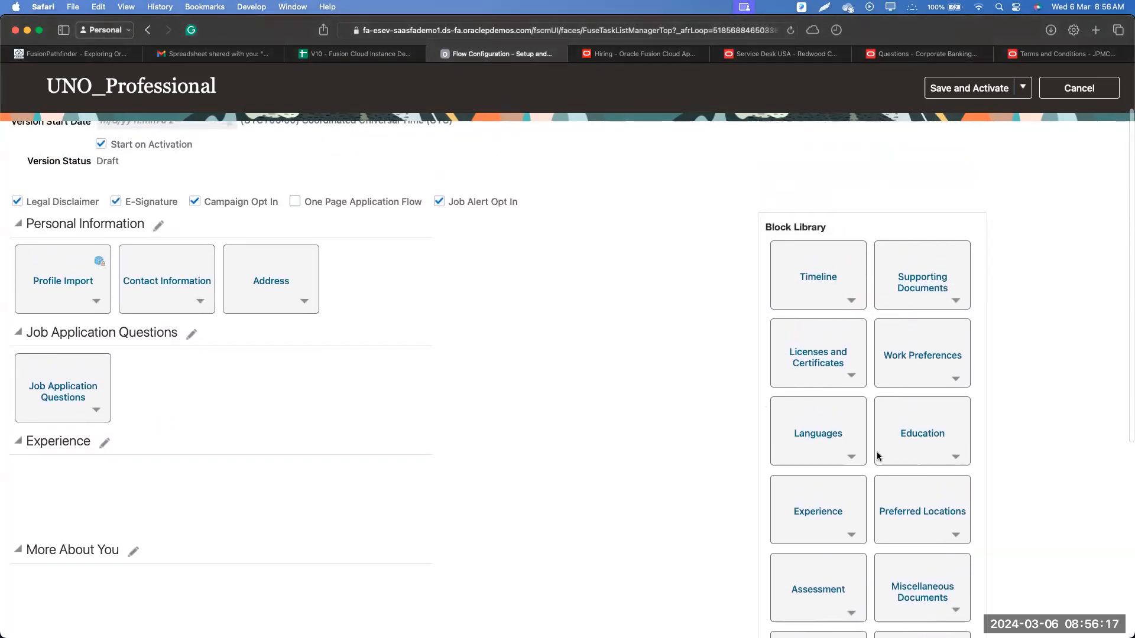
scroll(609, 449, "down", 3)
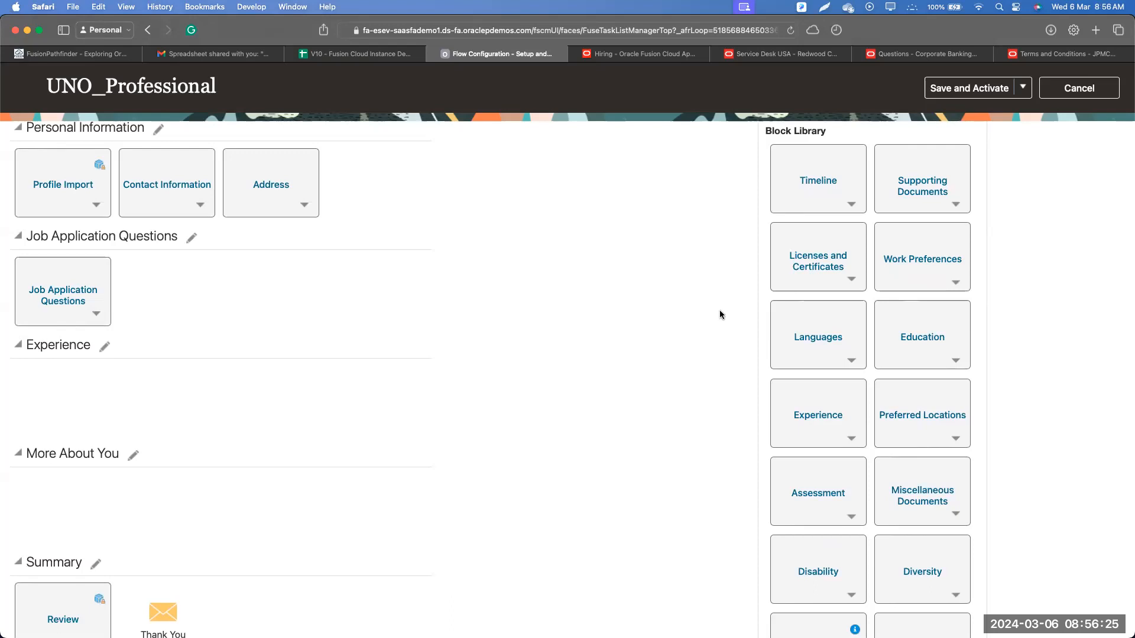
scroll(718, 310, "up", 2)
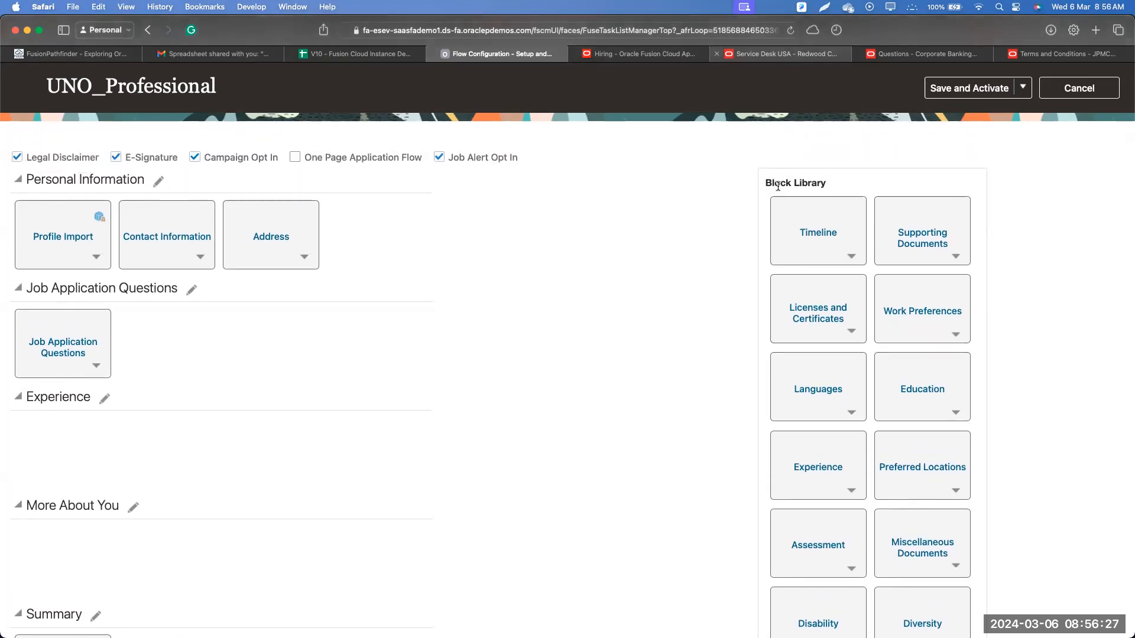
- Try to add the Timeline block from the Block Library to the Experience section
left_click_drag(787, 223, 65, 412)
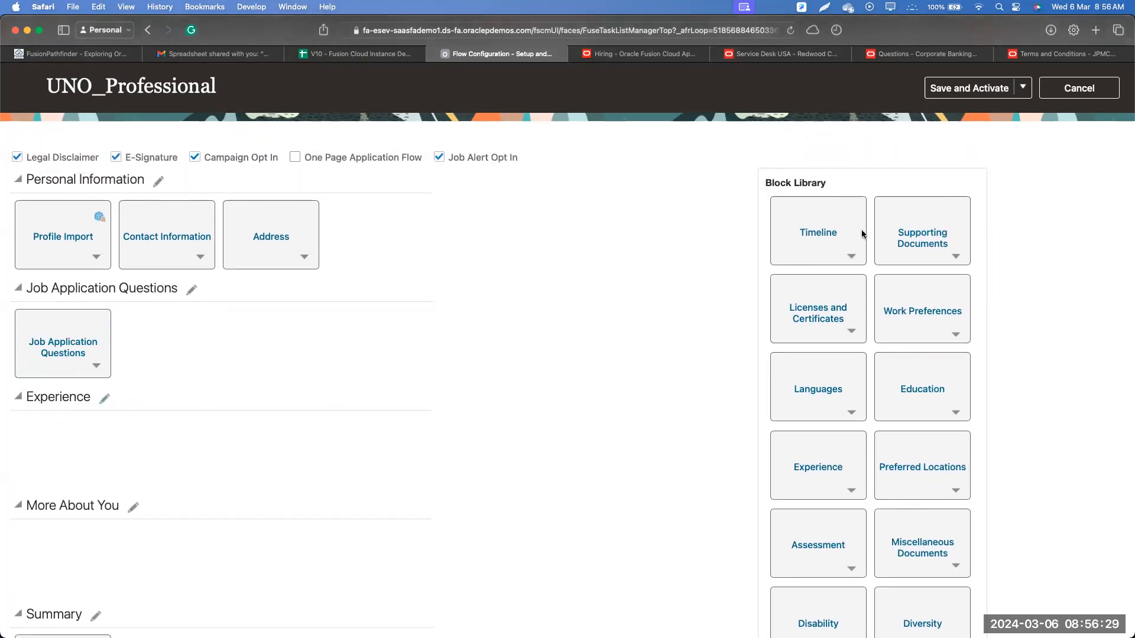
left_click_drag(813, 218, 42, 461)
- Examine the Work and Education History timeline on the Team Leader Service Desk USA candidate application page
left_click(780, 54)
scroll(310, 337, "up", 7)
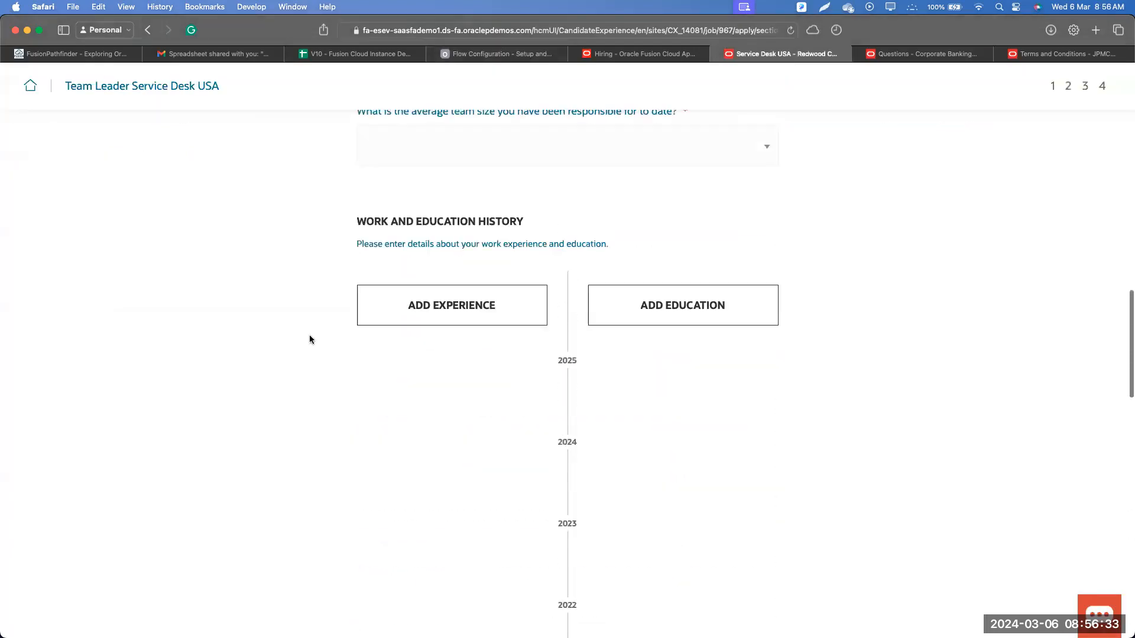
scroll(310, 337, "down", 2)
scroll(774, 417, "down", 2)
scroll(775, 417, "up", 1)
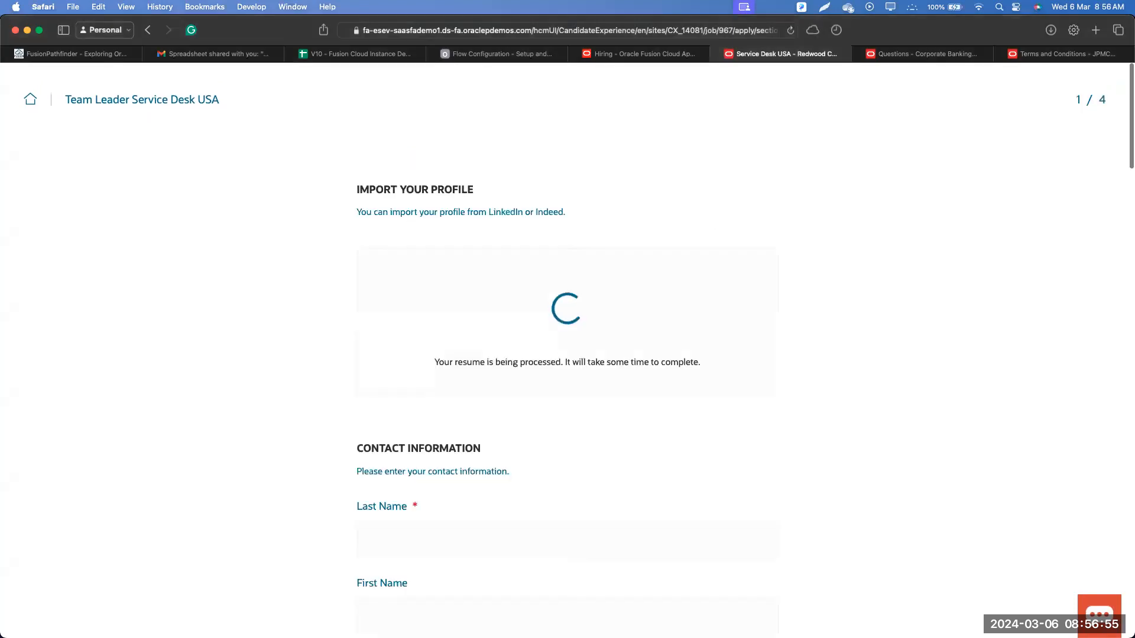
- Review the imported contact details and the experience and education entries placed on the application's timeline
scroll(860, 347, "down", 2)
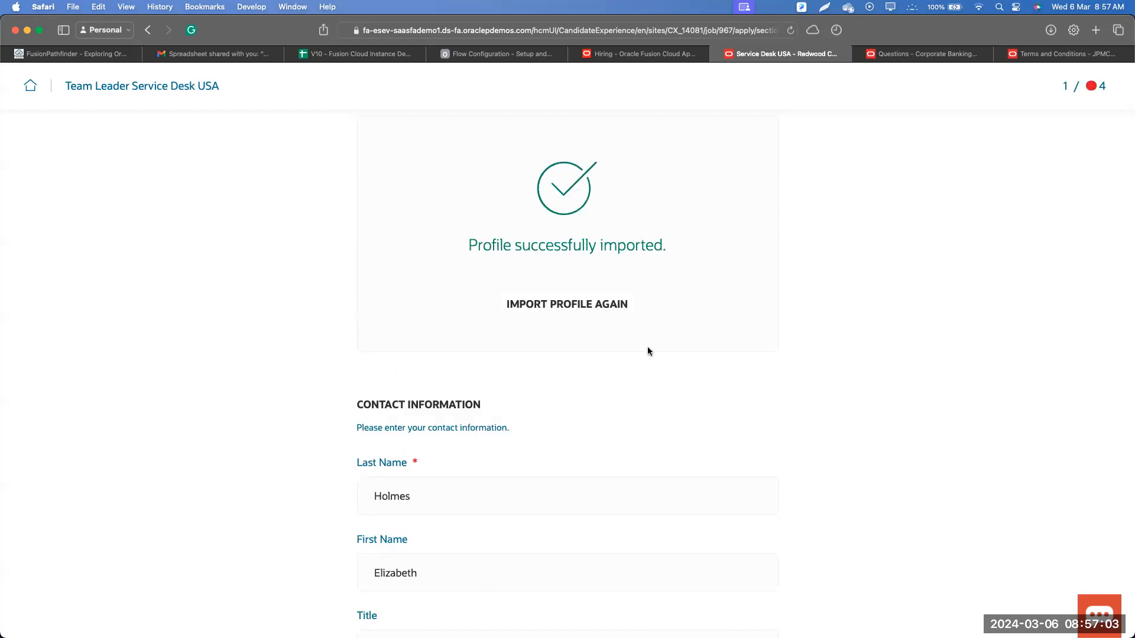
scroll(680, 353, "down", 5)
scroll(681, 353, "down", 15)
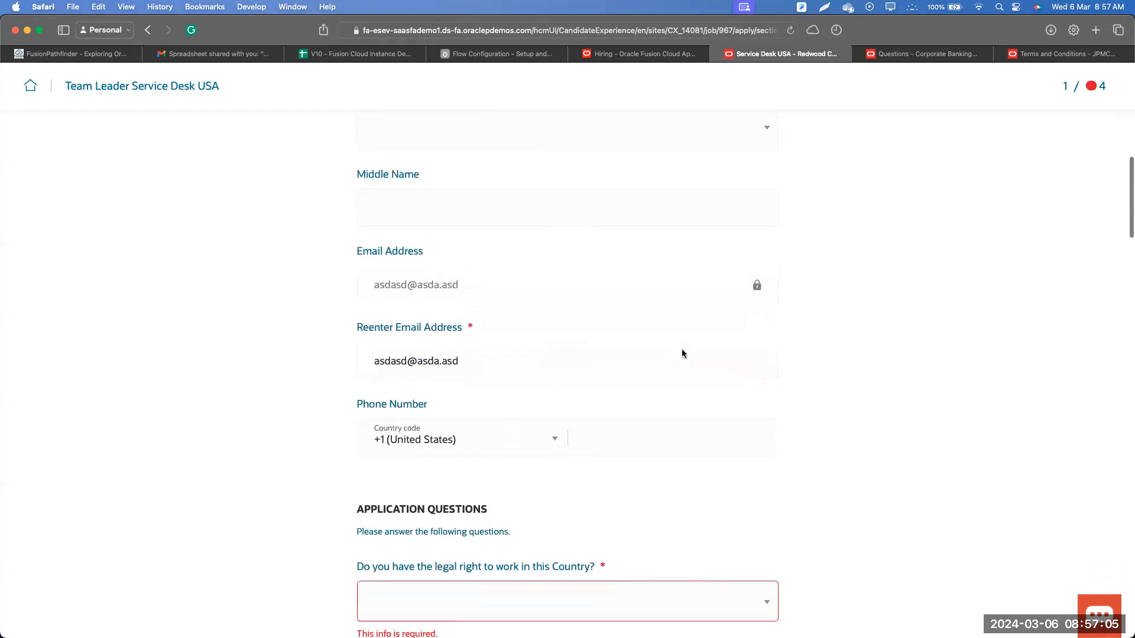
scroll(681, 353, "down", 12)
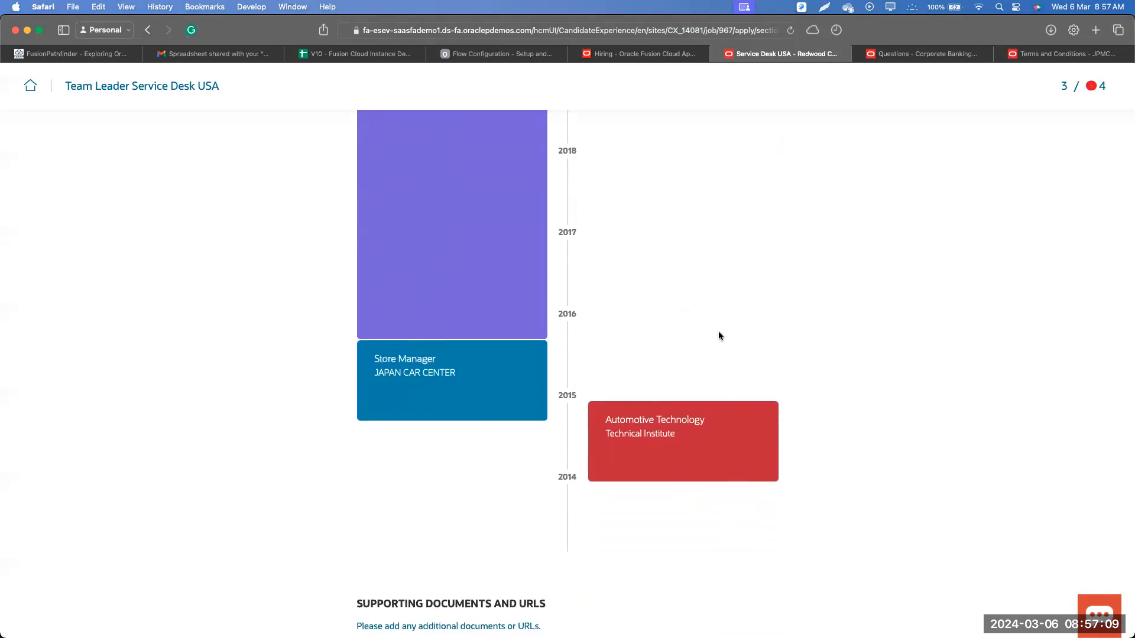
scroll(799, 370, "up", 5)
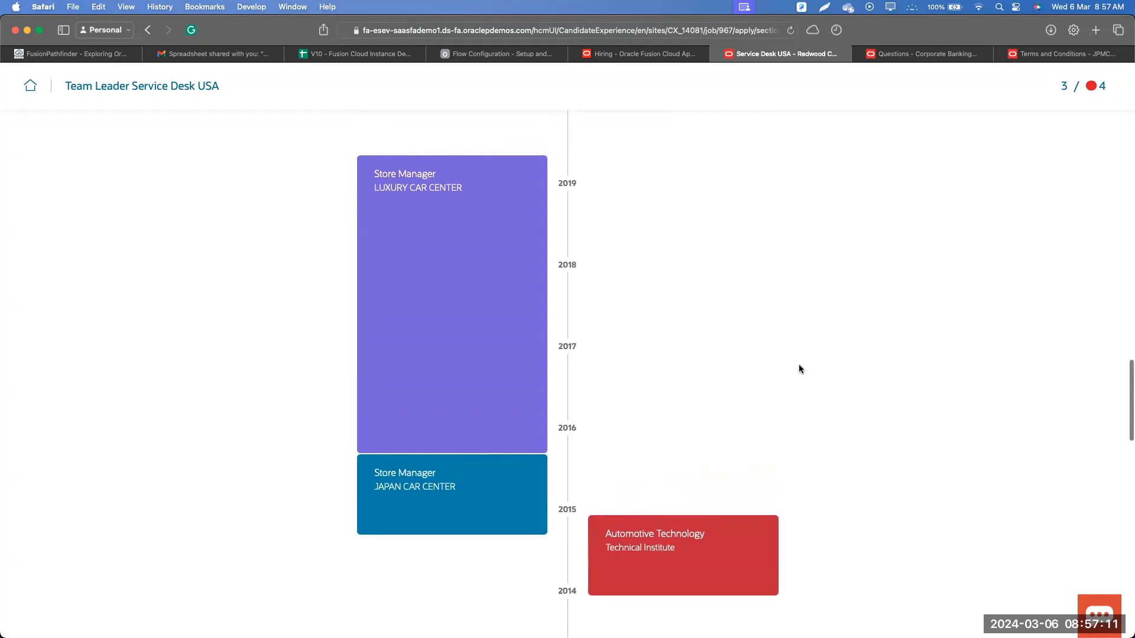
scroll(591, 250, "up", 8)
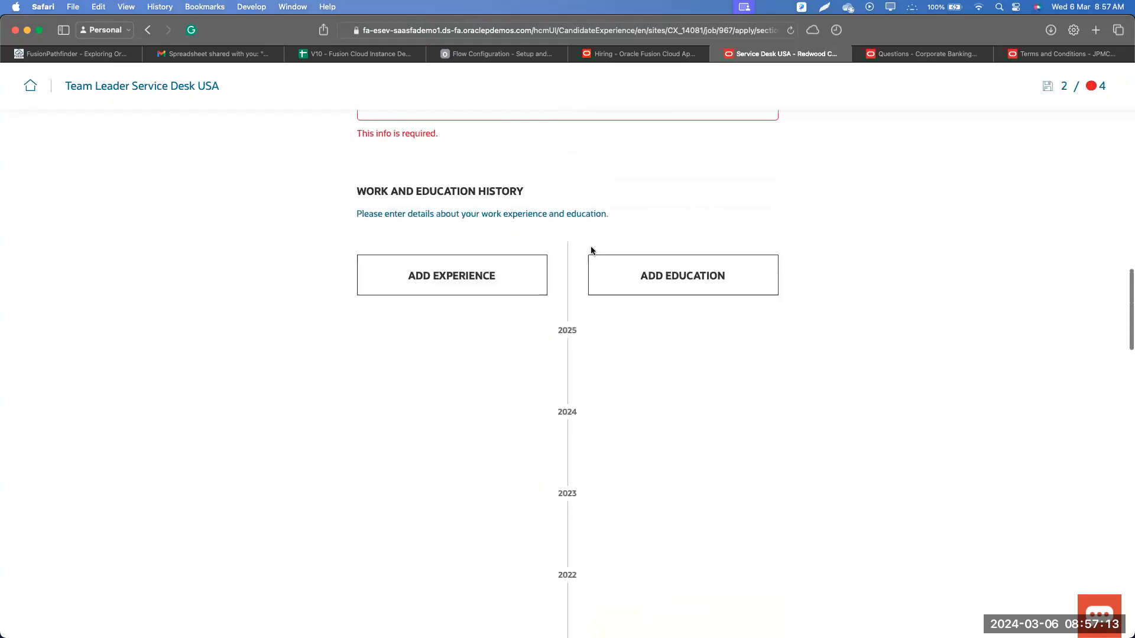
- In the UNO_Professional flow configuration, add the Education and Experience blocks to the Experience section beside Timeline
left_click(502, 54)
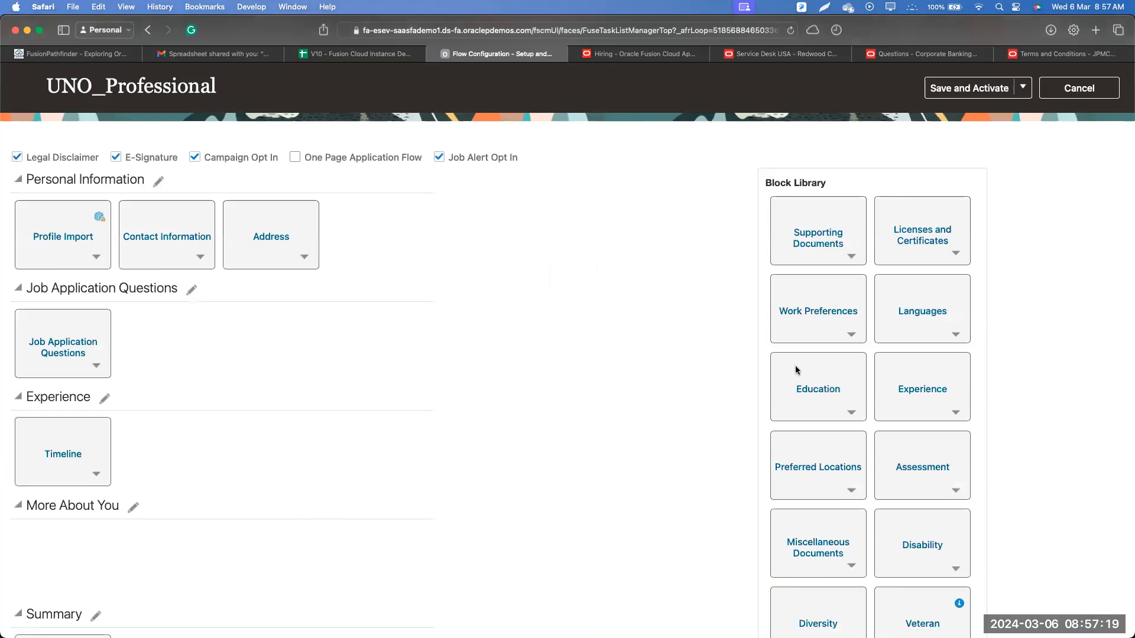
left_click_drag(803, 370, 274, 454)
left_click_drag(930, 370, 347, 429)
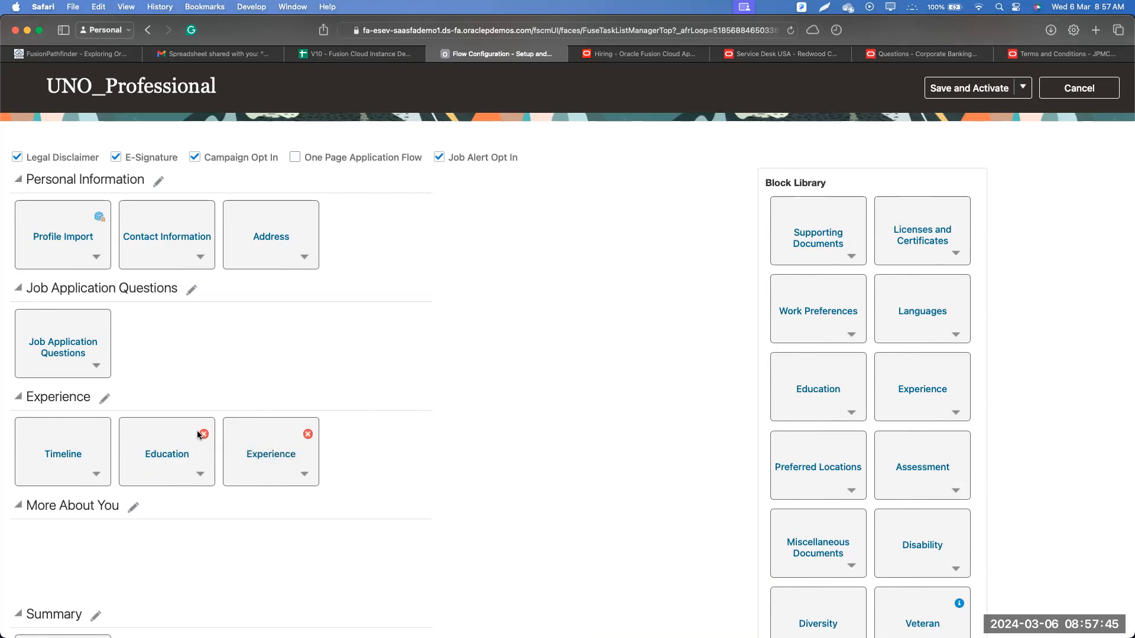
- Set the Education block's section to Degrees (Default) and save the block
mouse_move(203, 435)
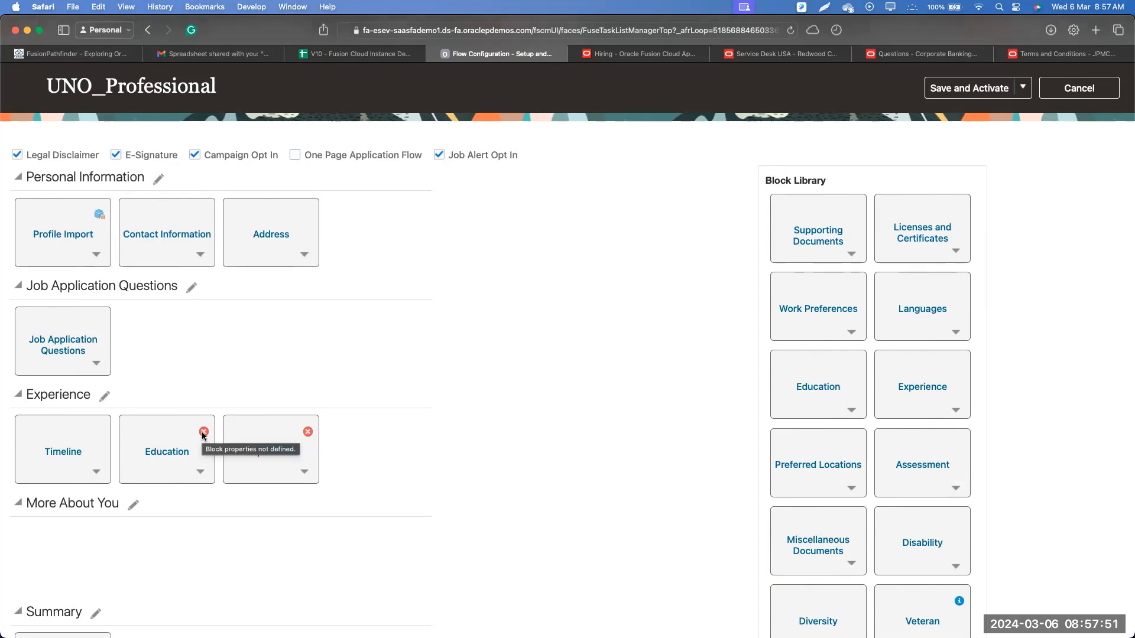
left_click(175, 456)
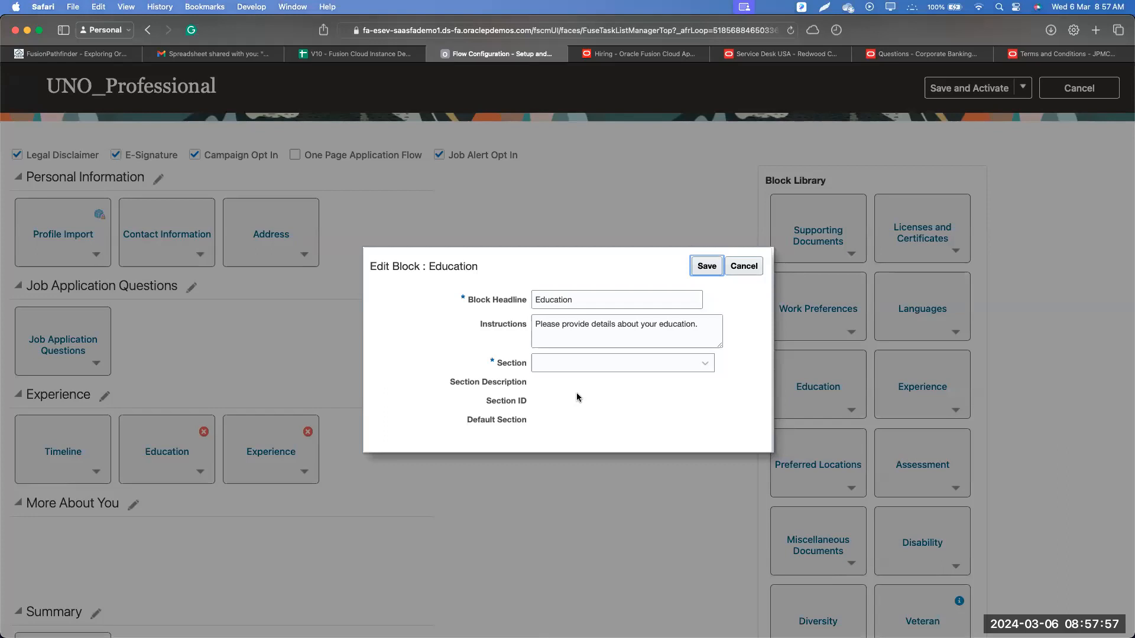
left_click(603, 363)
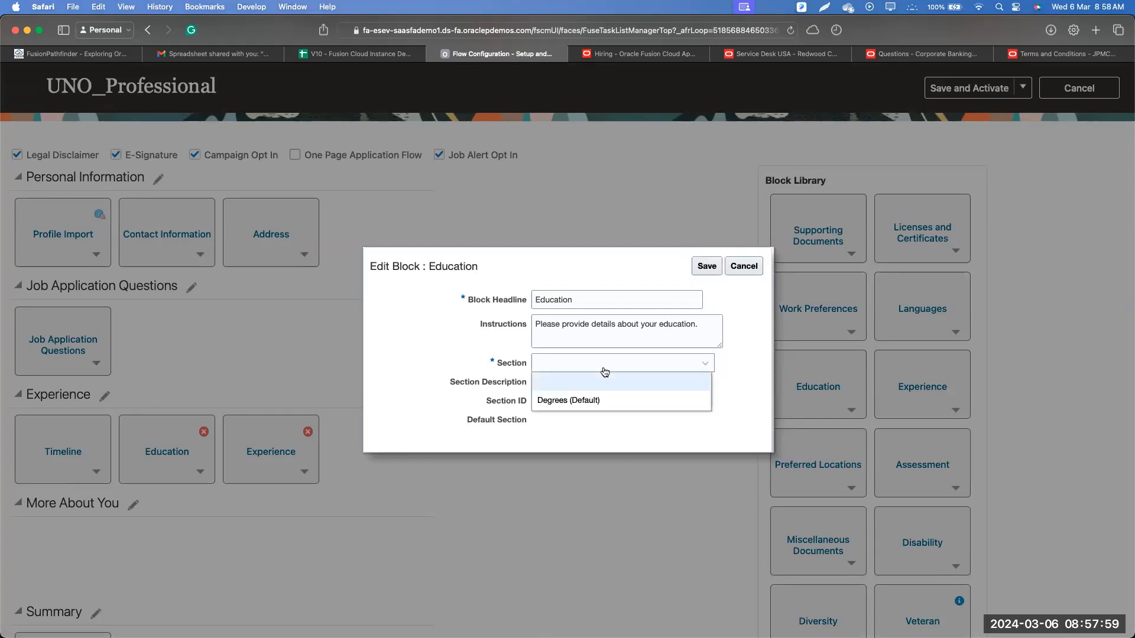
left_click(581, 400)
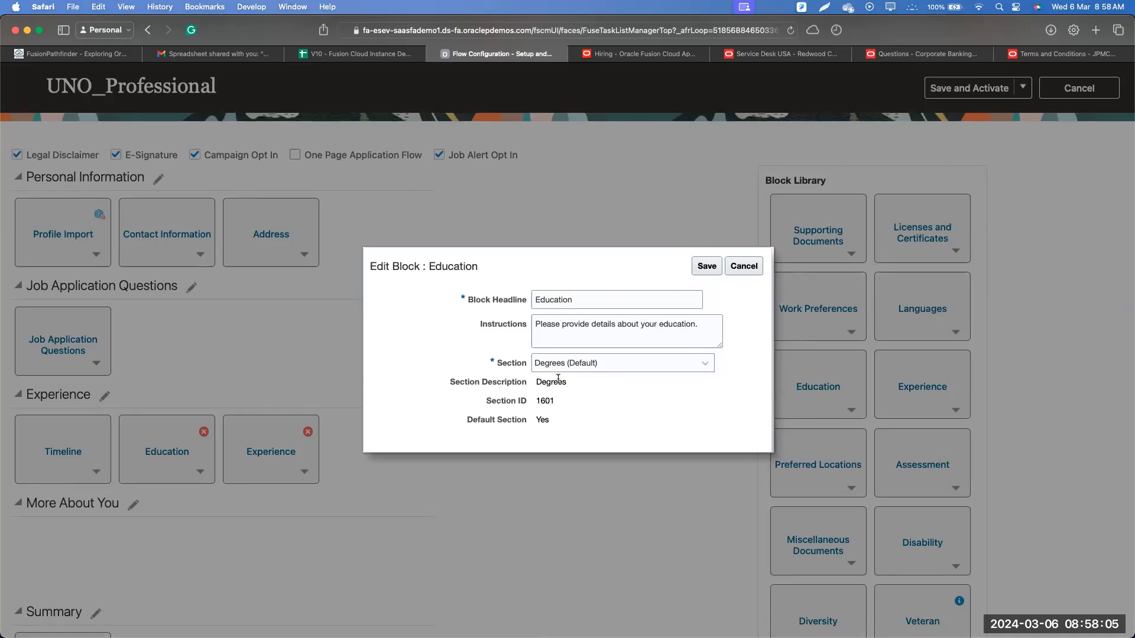
left_click(705, 267)
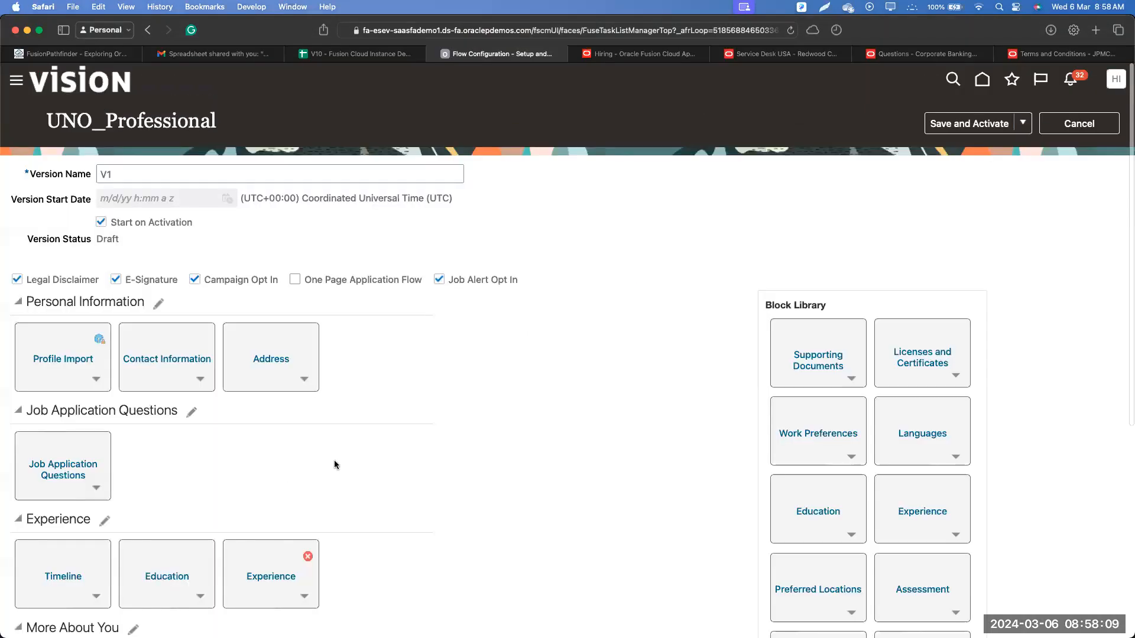
- Set the Experience block's section to Previous Employment (Default) and save the block
scroll(334, 465, "down", 8)
left_click(271, 245)
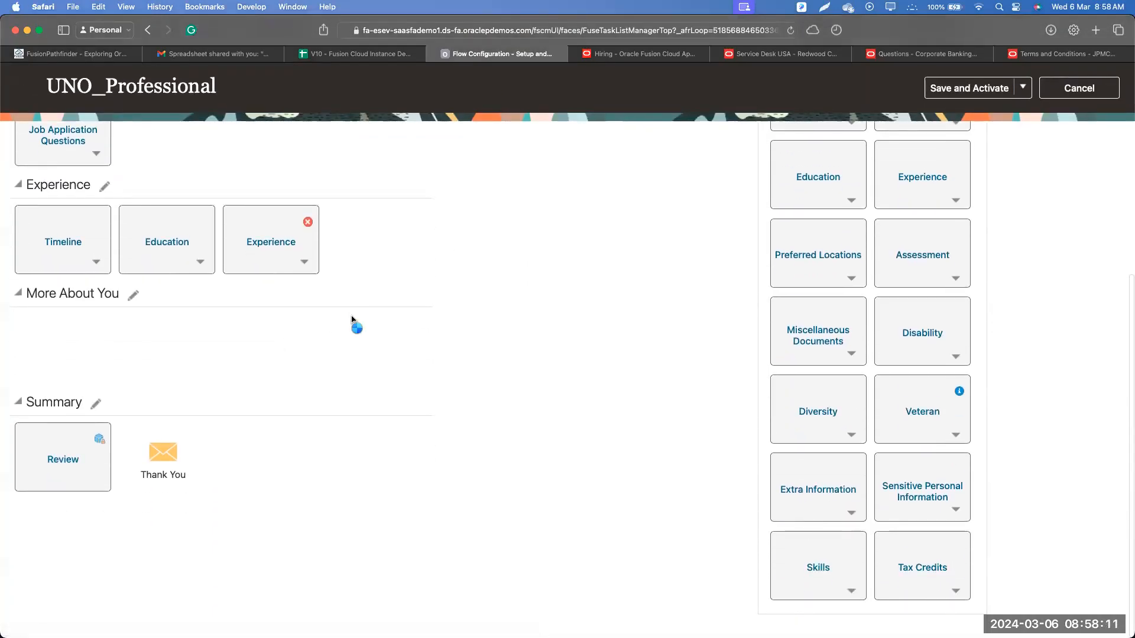
left_click(602, 365)
left_click(591, 400)
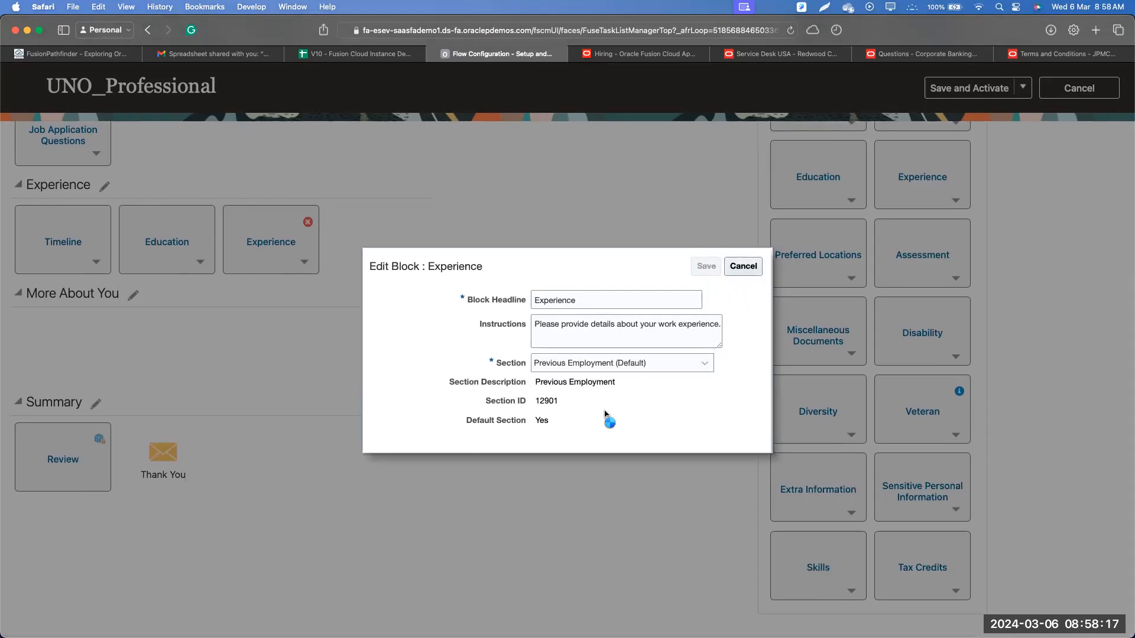
key("Escape")
scroll(600, 412, "down", 6)
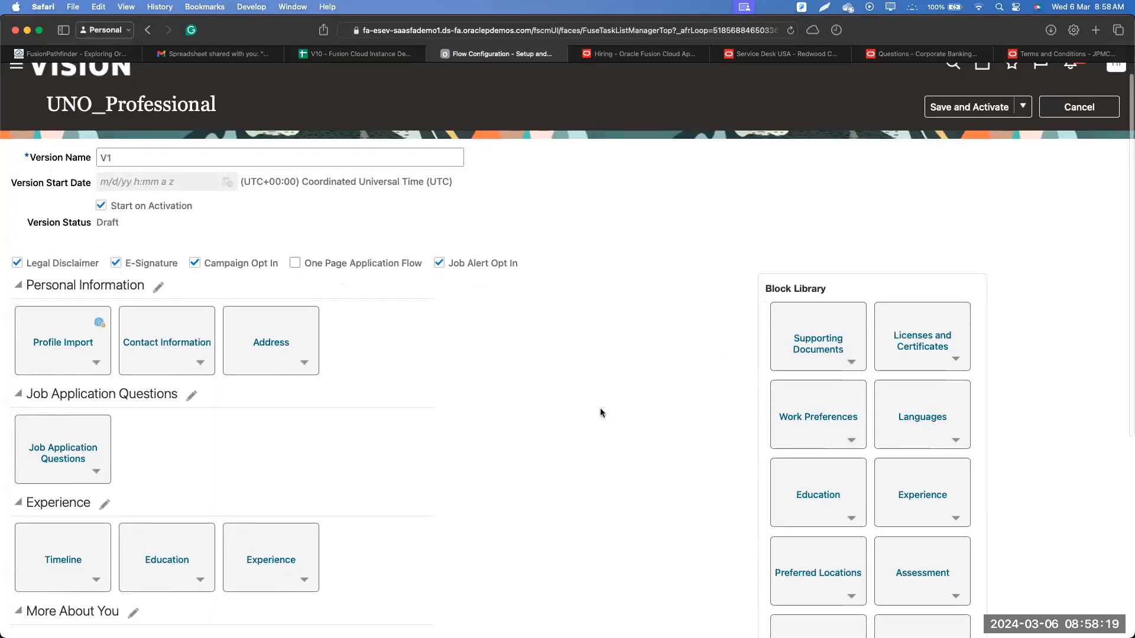
- Try to save and activate the flow version with Timeline, Education and Experience blocks together, and dismiss the error
scroll(600, 412, "up", 6)
left_click(980, 123)
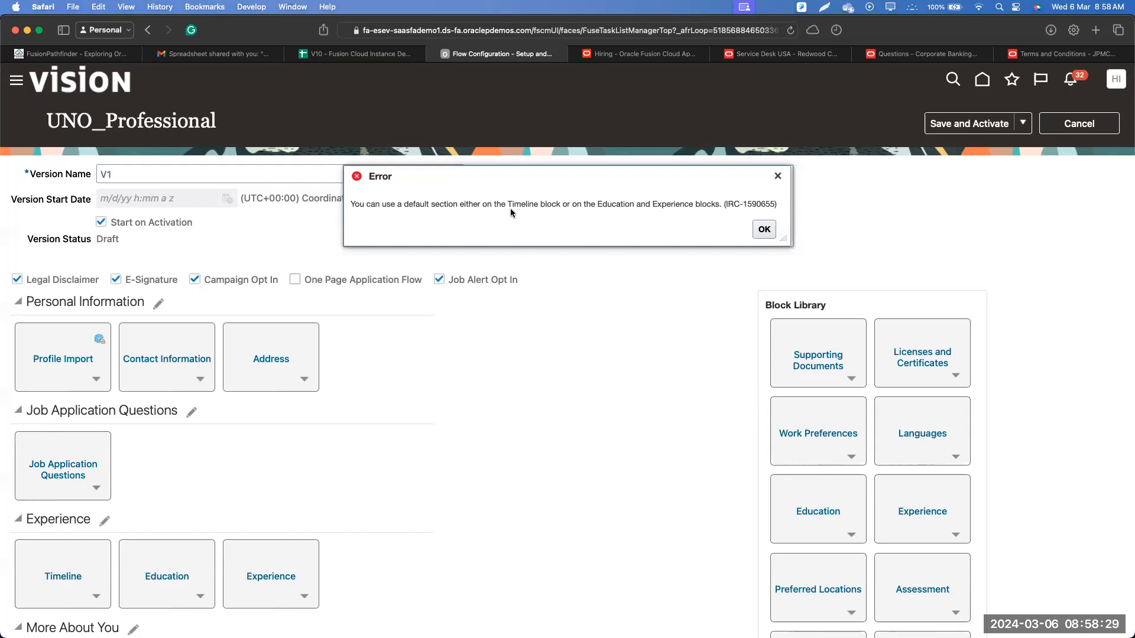
left_click_drag(506, 204, 706, 203)
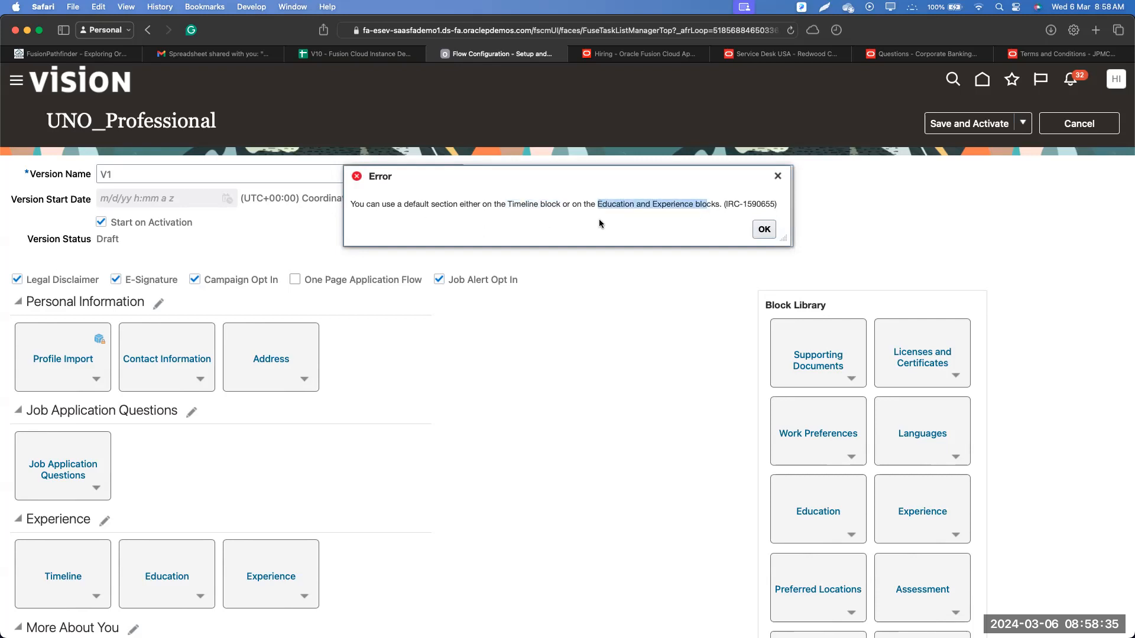
left_click(766, 235)
- Move the Education and Experience blocks from the Experience section back to the Block Library
scroll(413, 393, "down", 4)
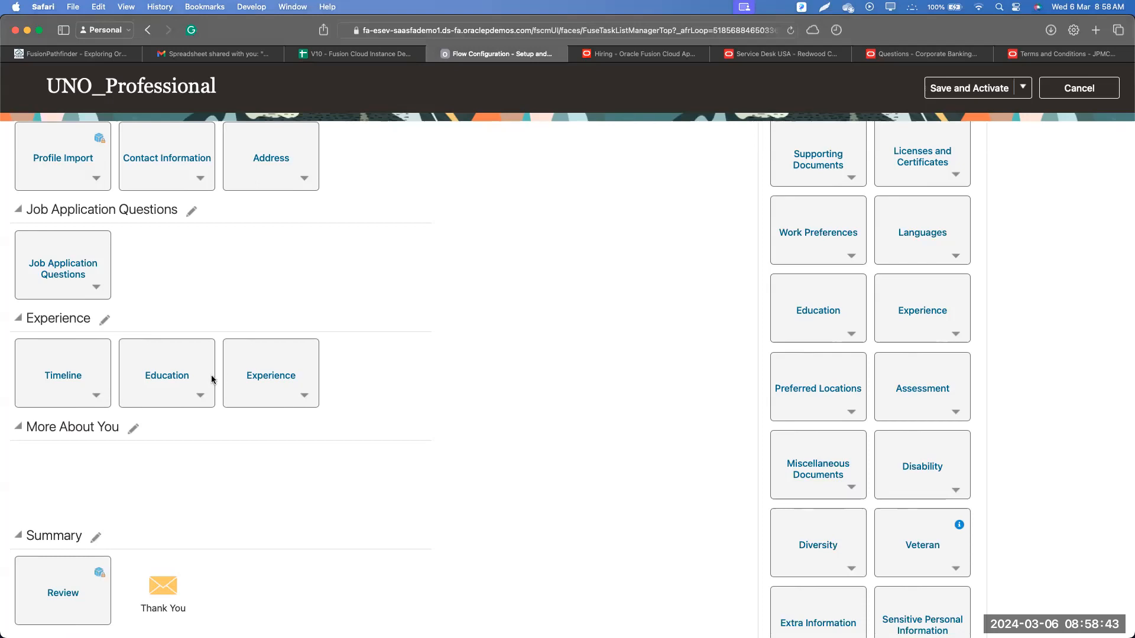
left_click_drag(180, 352, 827, 376)
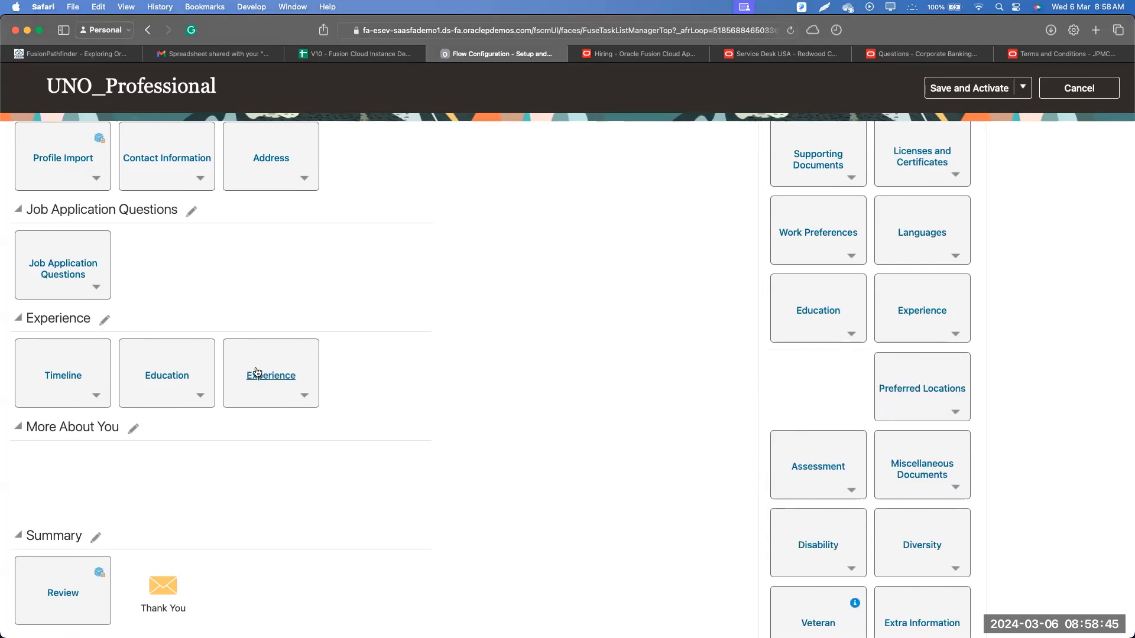
left_click_drag(187, 368, 812, 376)
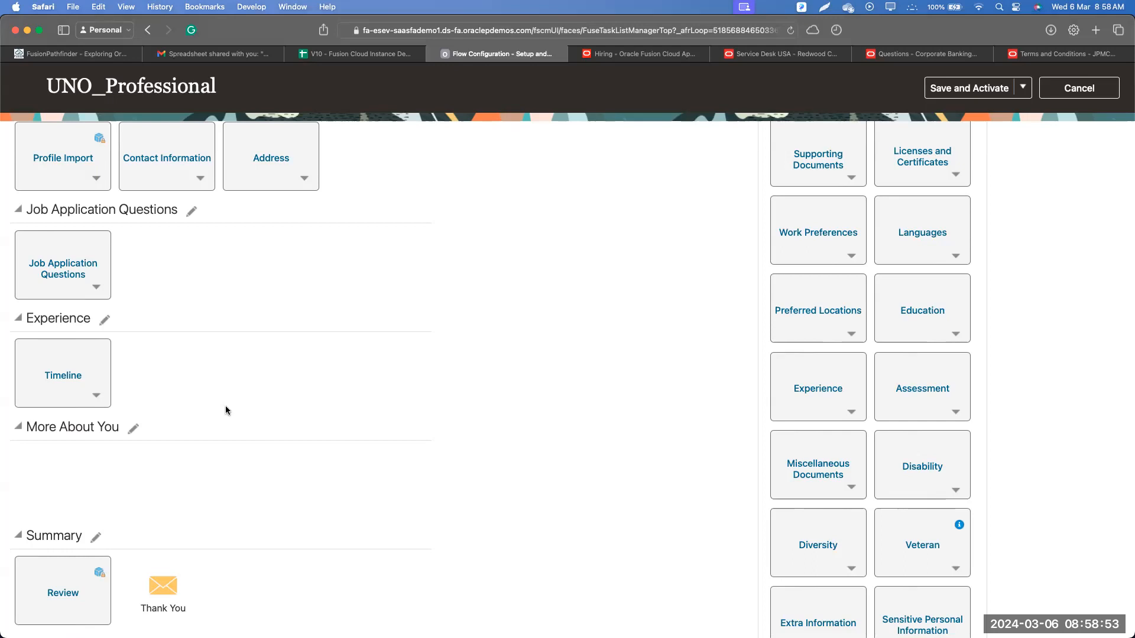
- Add the Supporting Documents block to the More About You section and open it for editing
scroll(266, 404, "up", 3)
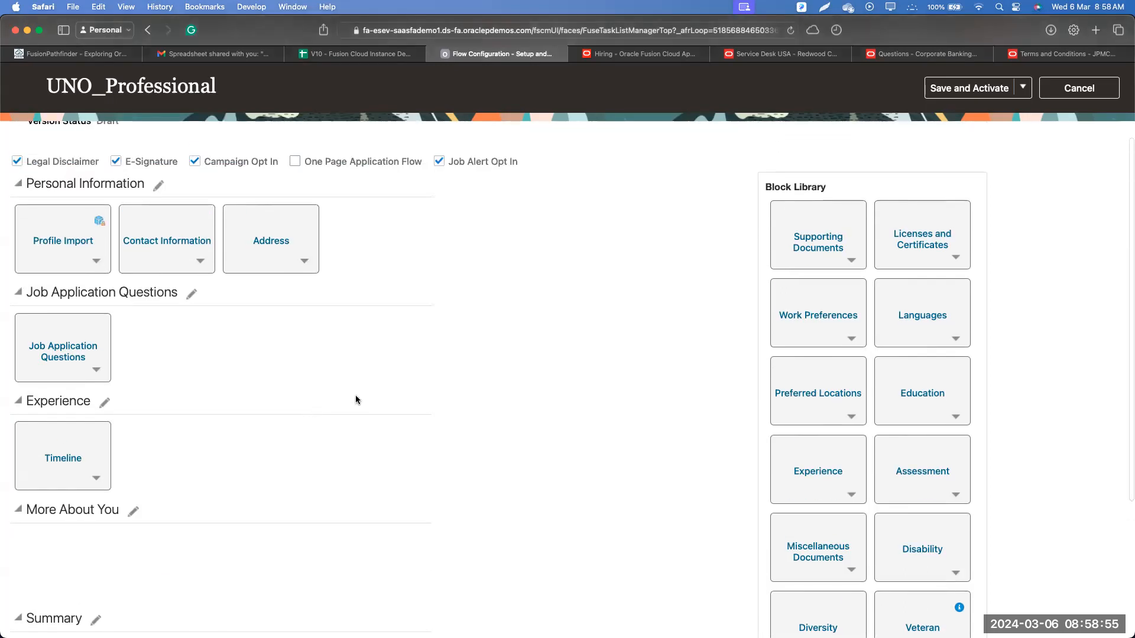
scroll(354, 396, "down", 5)
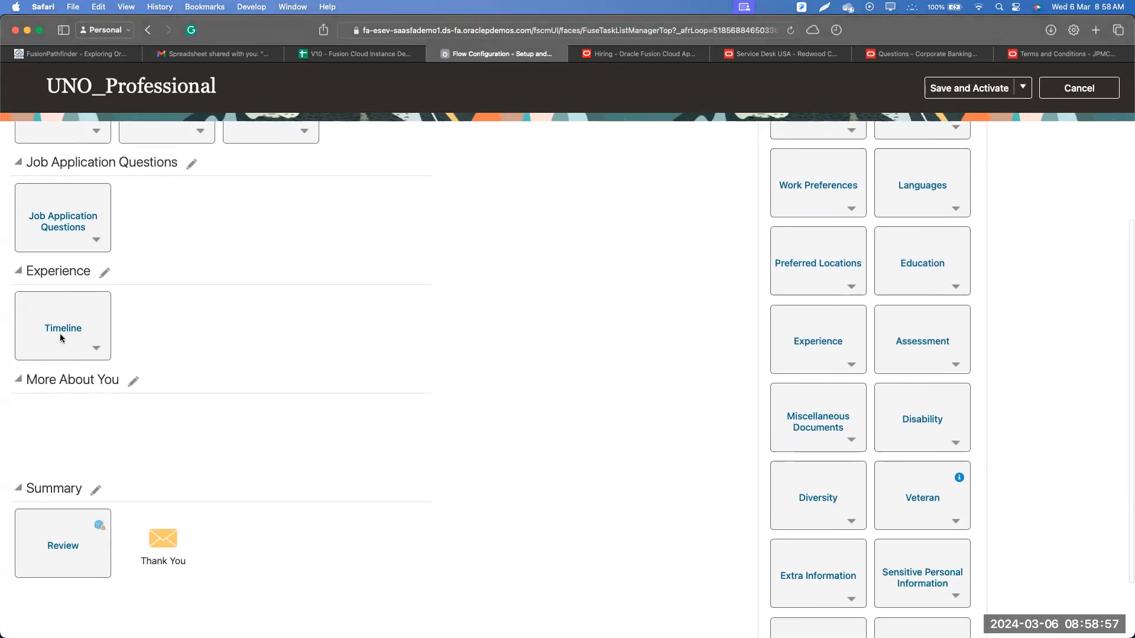
scroll(498, 277, "up", 2)
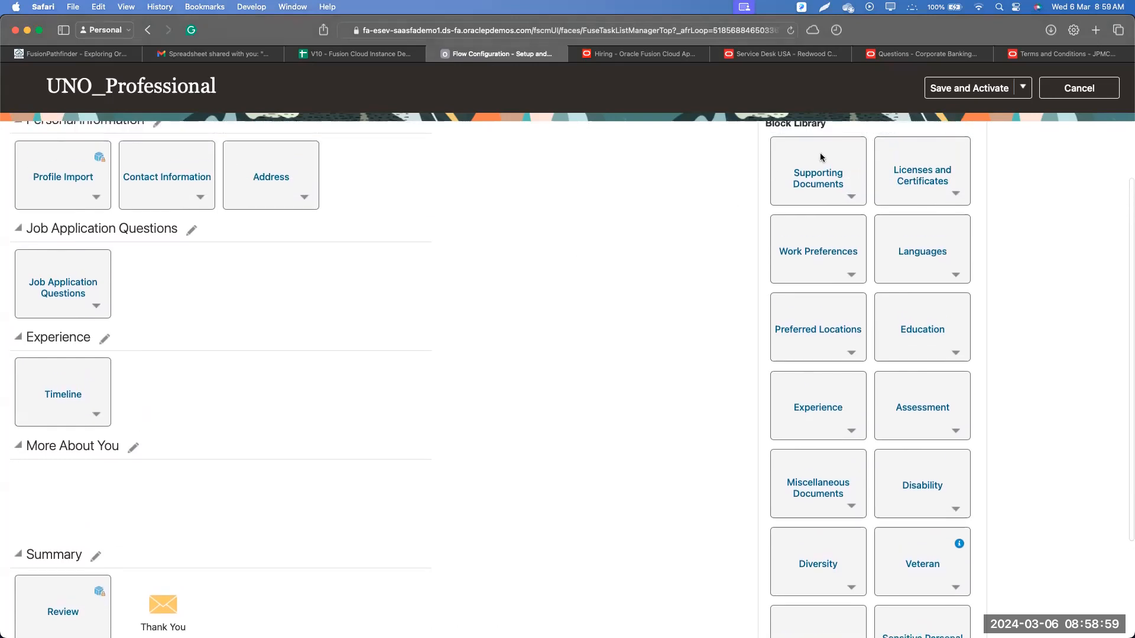
left_click_drag(809, 155, 71, 471)
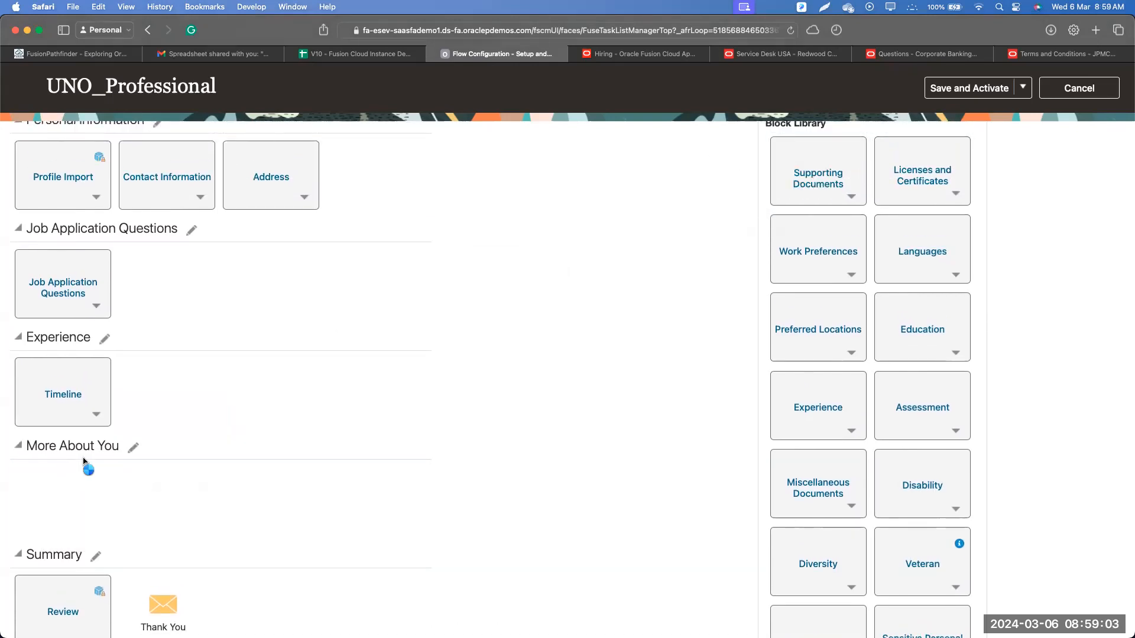
left_click(62, 510)
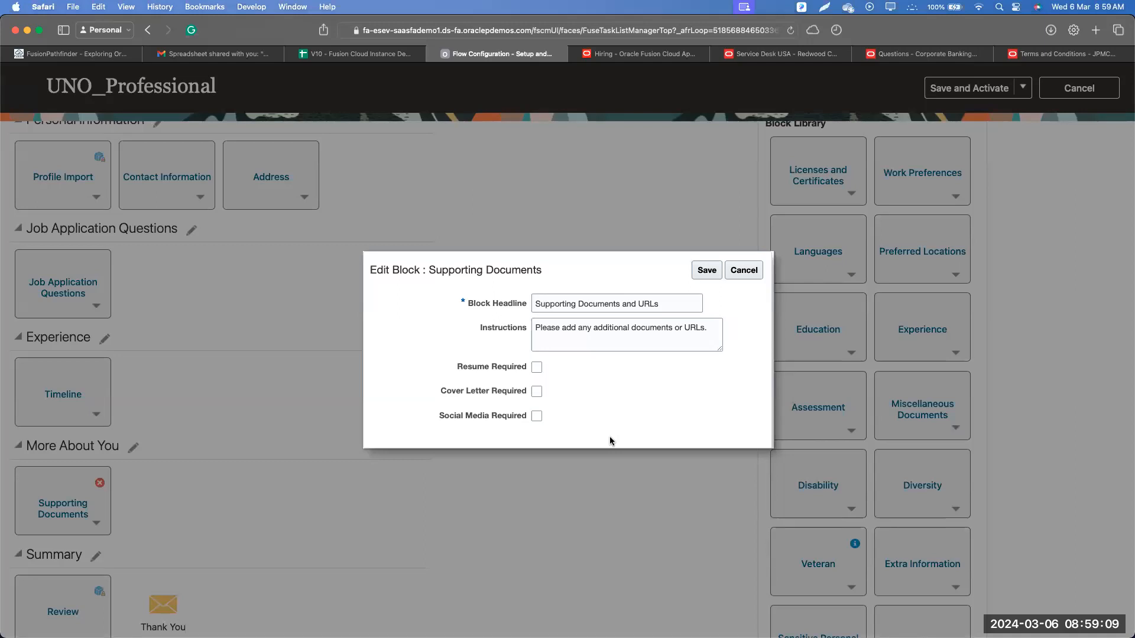
- Examine Supporting Documents and URLs on the candidate application page and add two more link fields, Link 2 and Link 3
left_click(769, 54)
scroll(468, 393, "down", 15)
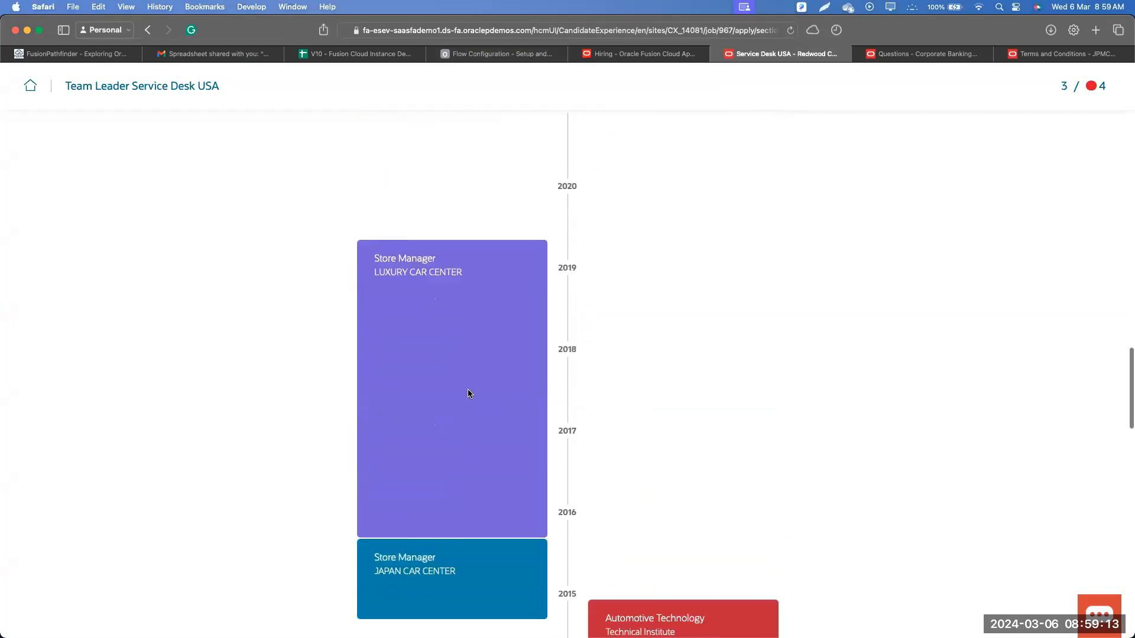
scroll(260, 372, "up", 2)
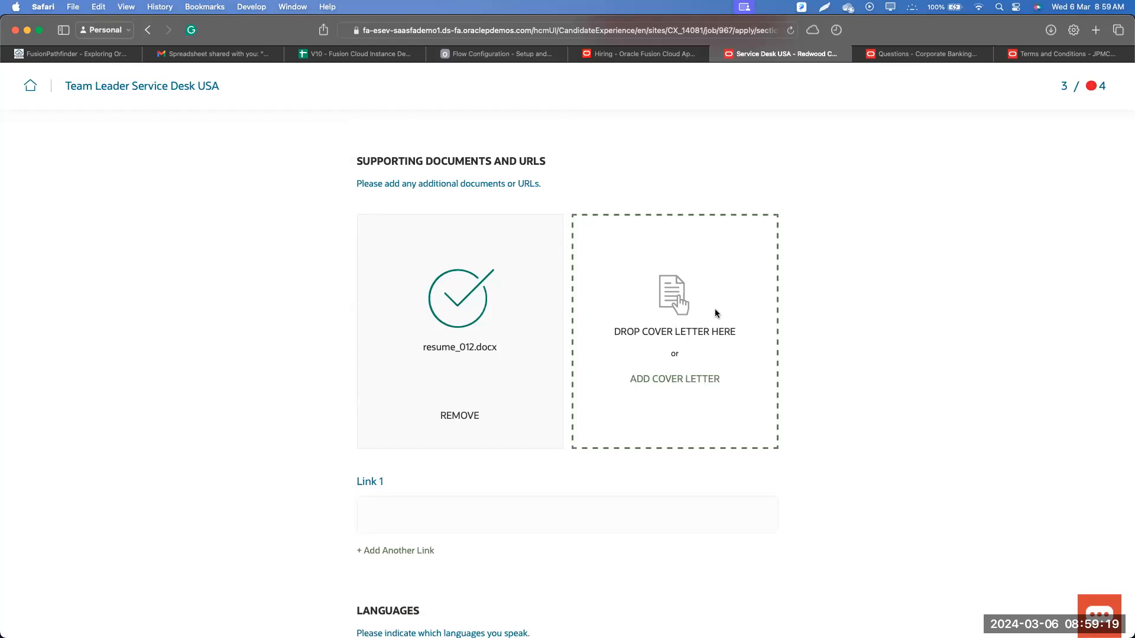
left_click(404, 510)
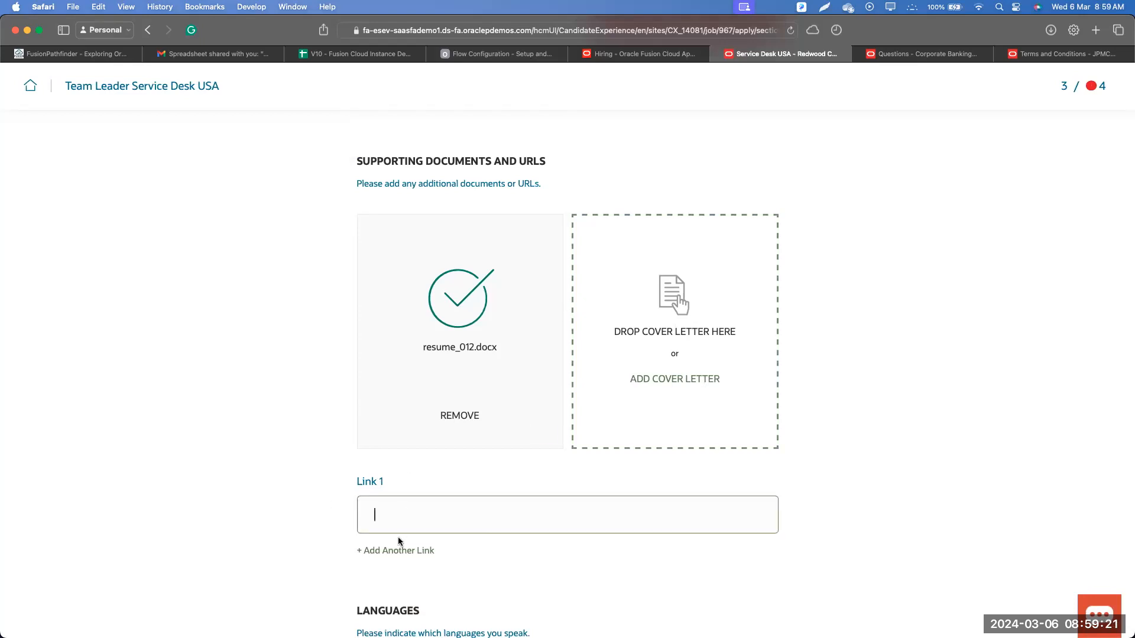
left_click(382, 551)
scroll(308, 452, "down", 3)
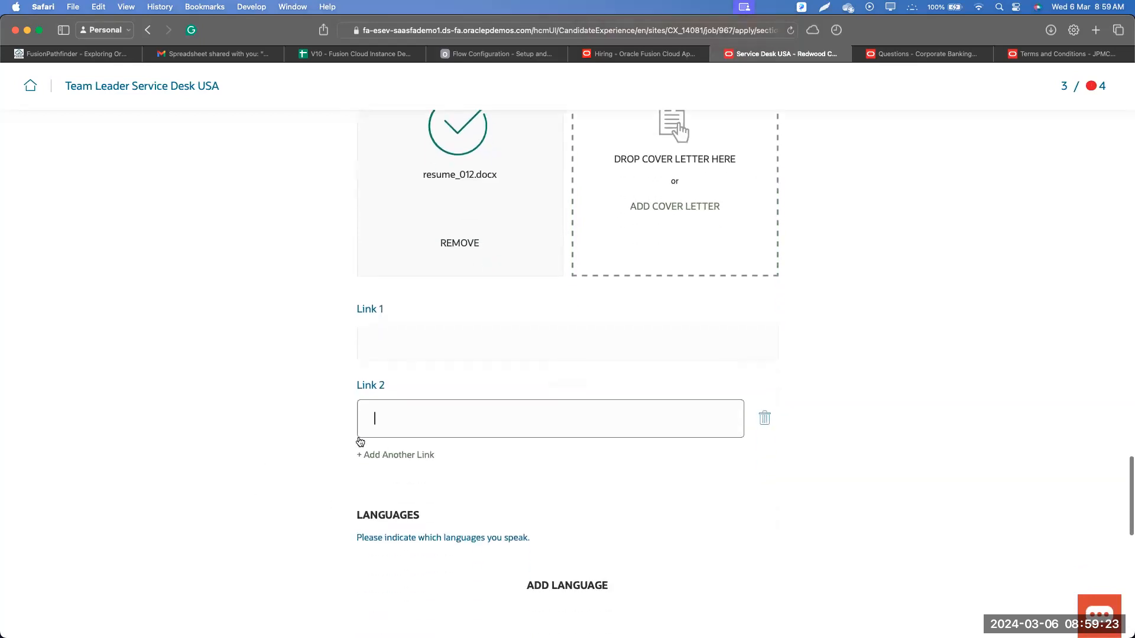
left_click(360, 441)
left_click(403, 527)
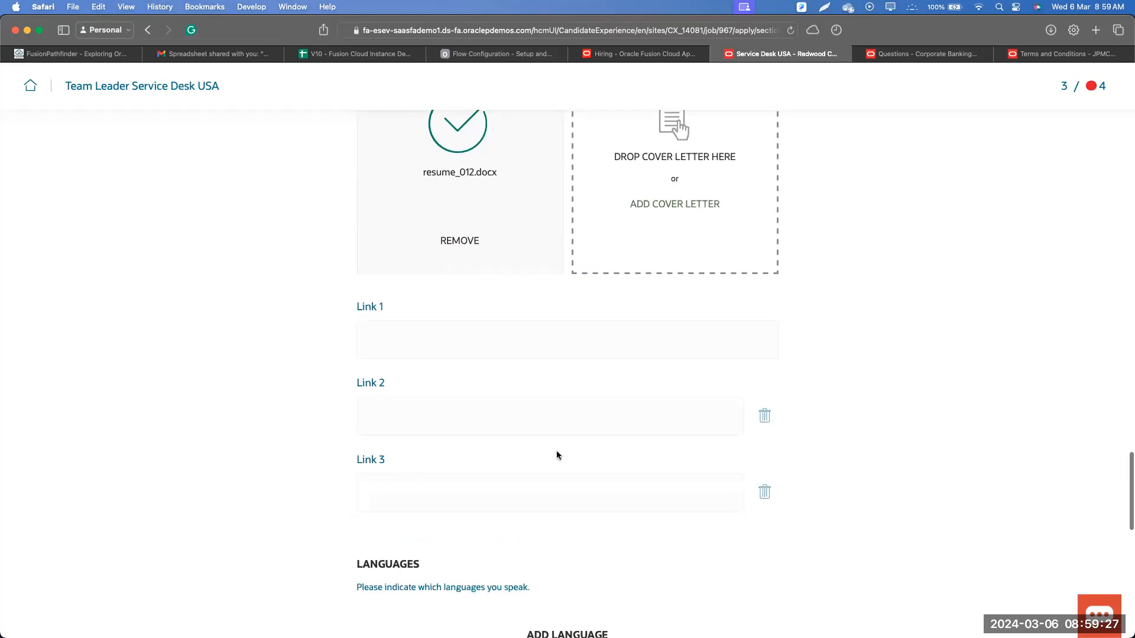
- Back in the flow configuration, make the resume and cover letter required in the Supporting Documents block
left_click(625, 56)
left_click(490, 54)
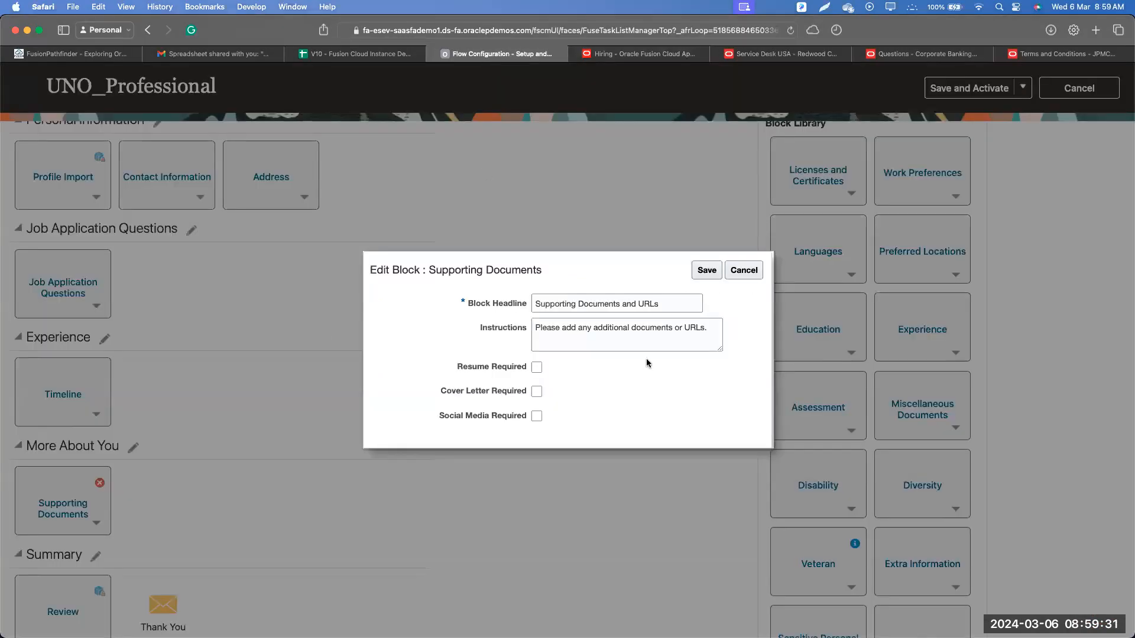
left_click(536, 369)
left_click(537, 392)
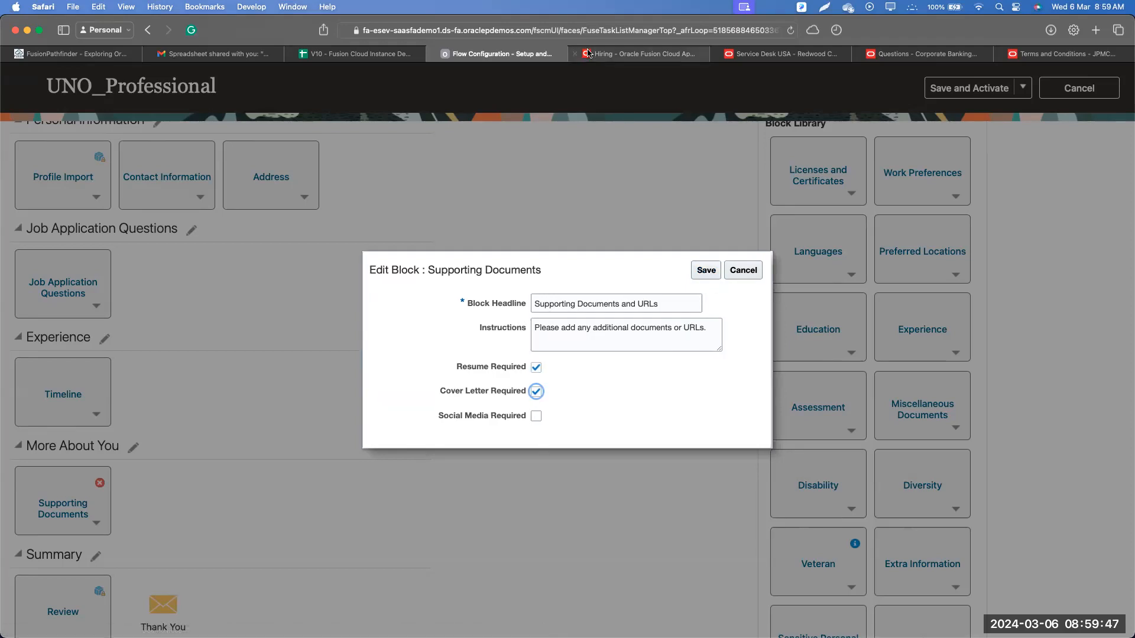
- Check the instructions and upload areas under Supporting Documents and URLs on the candidate application page
left_click(751, 60)
scroll(582, 208, "up", 5)
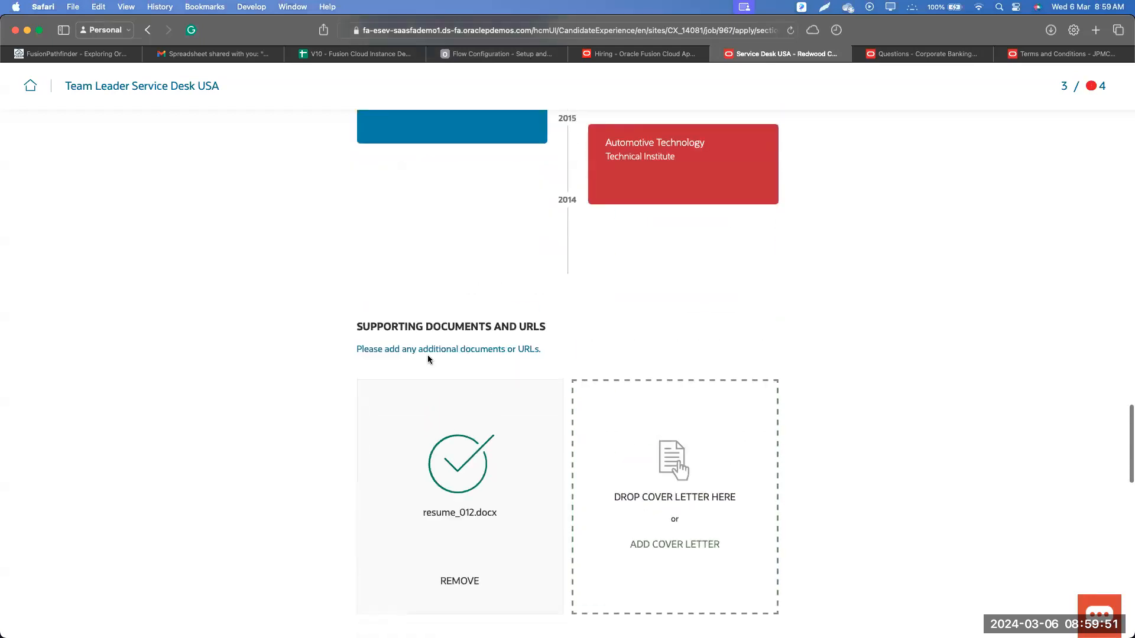
left_click_drag(356, 349, 550, 357)
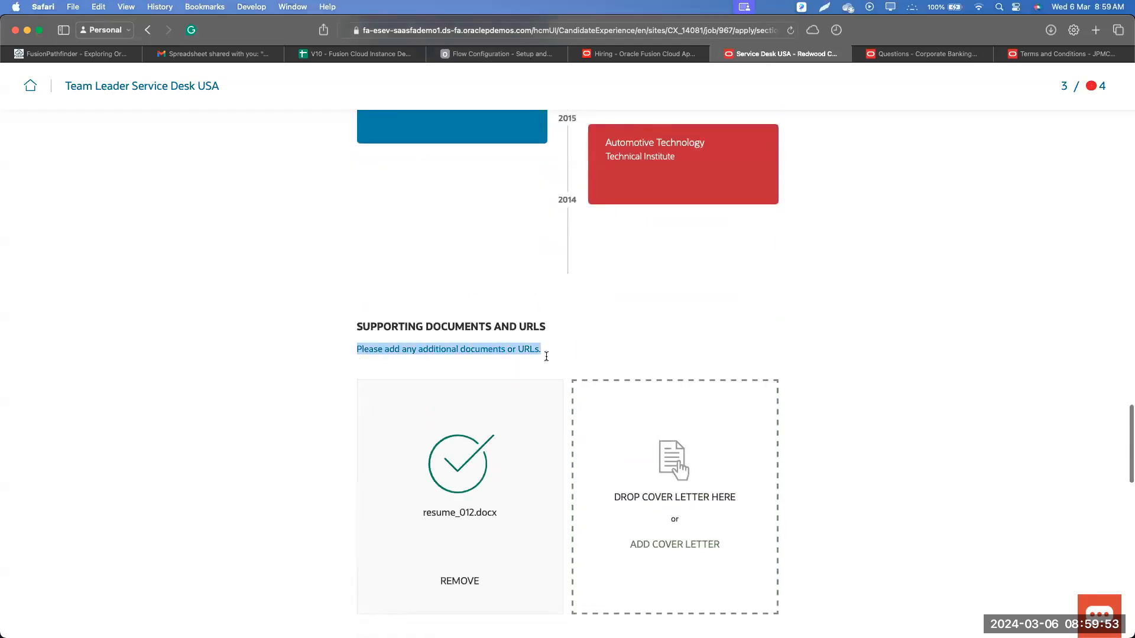
scroll(301, 341, "down", 2)
scroll(301, 341, "down", 2)
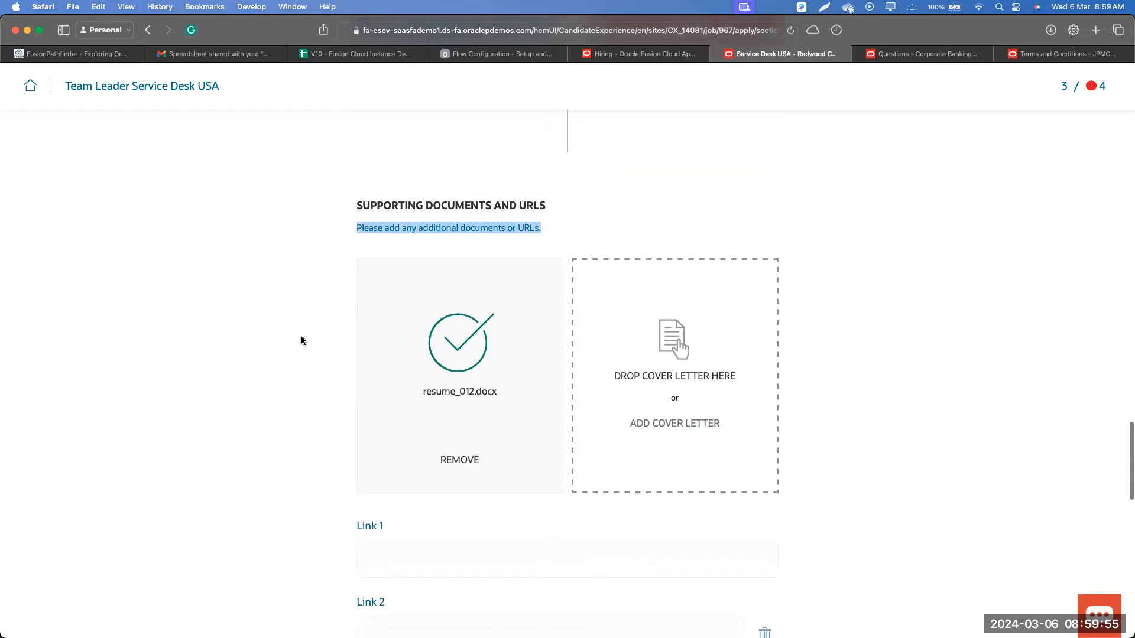
- Return to the flow configuration and save the Supporting Documents block
left_click(619, 53)
left_click(520, 54)
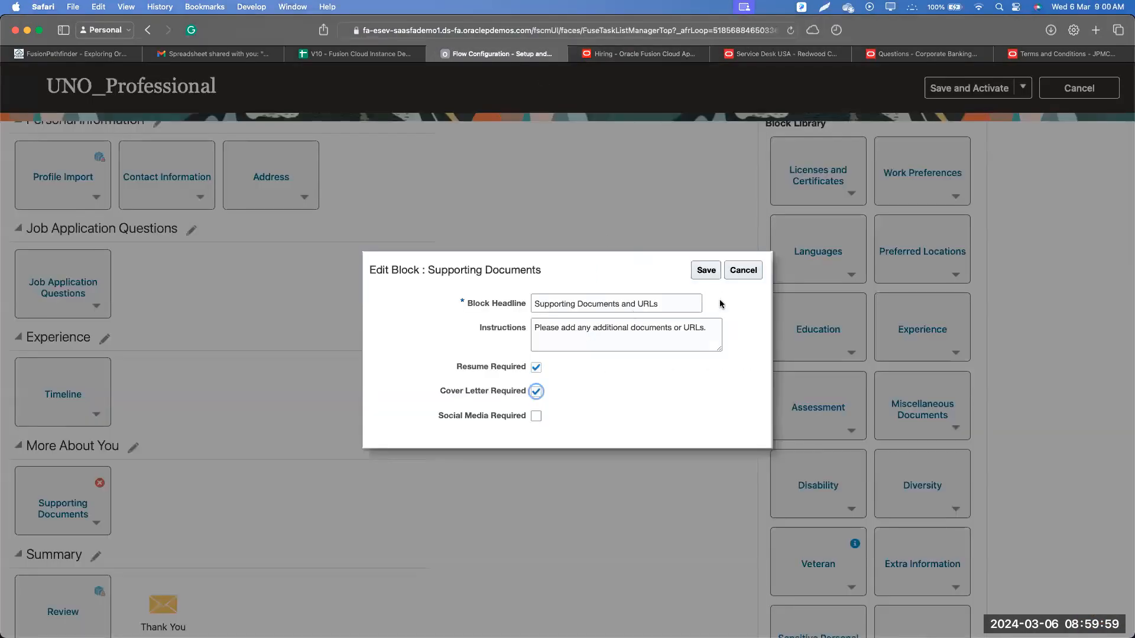
left_click(705, 270)
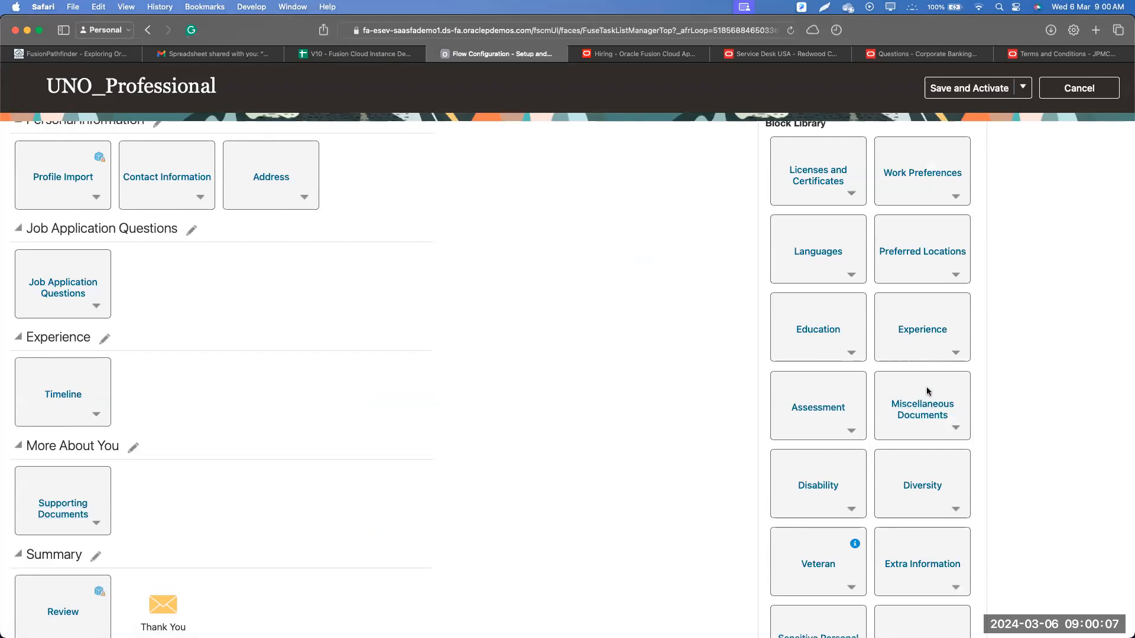
- Add the Miscellaneous Documents block to the More About You section and open it for editing
left_click_drag(904, 393, 221, 467)
left_click(167, 504)
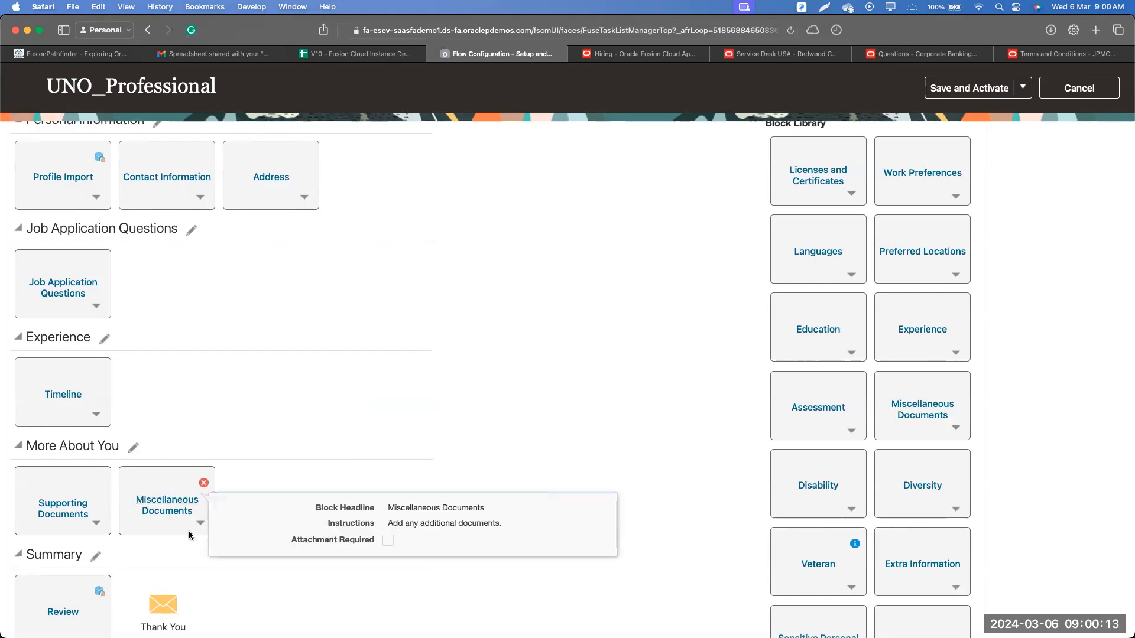
left_click(176, 510)
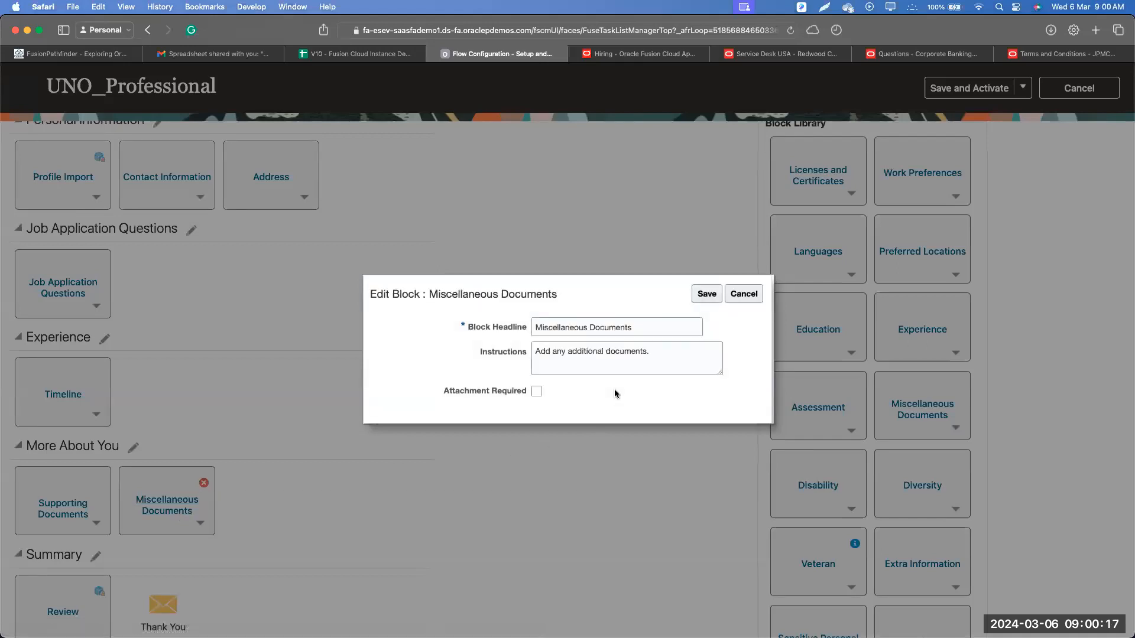
- Require an attachment and set the instructions to "Please upload the below documents", "1. Education (Latest)" and "2. Employment Payslips" on separate lines
left_click(537, 392)
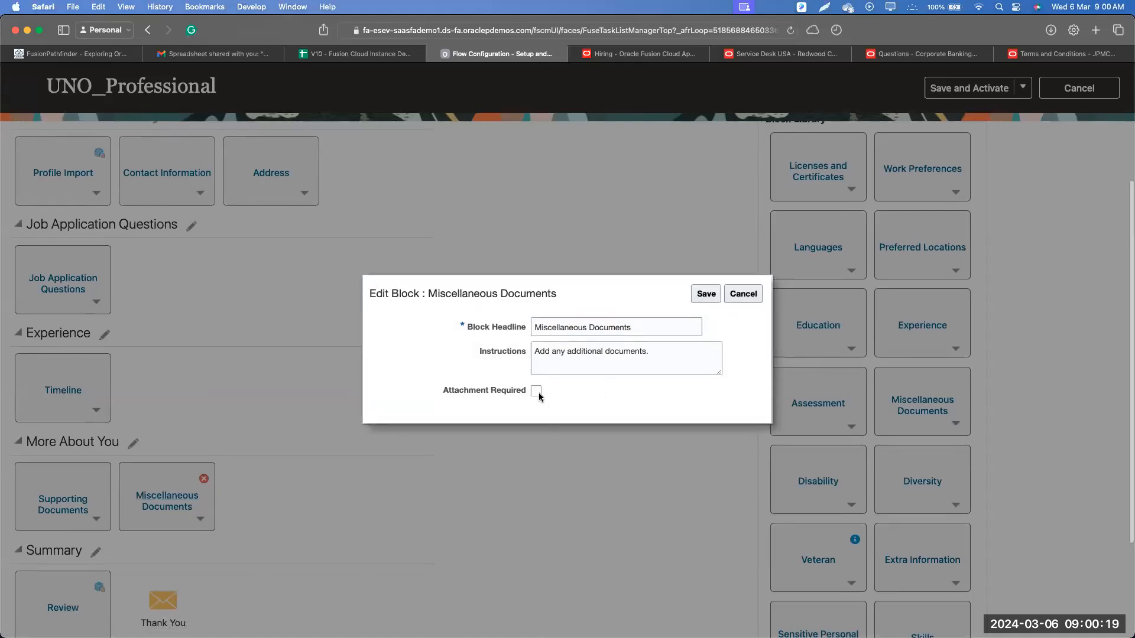
triple_click(669, 348)
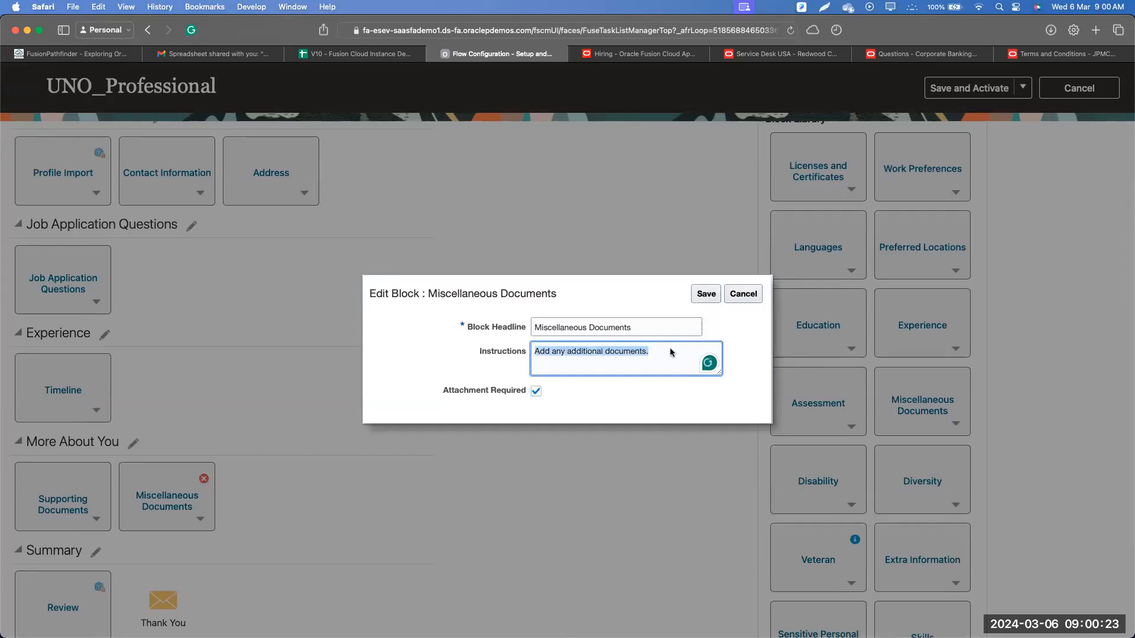
type("Dear")
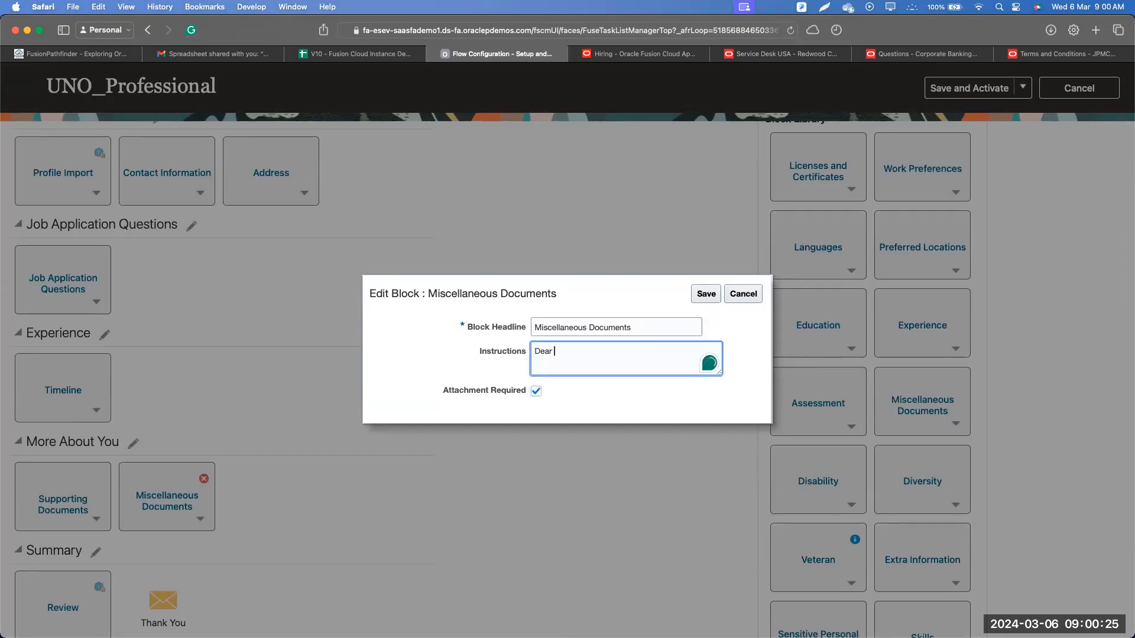
key("BackSpace")
key("BackSpace")
key("BackSpace")
key("BackSpace")
key("BackSpace")
type("Please upload the below documents ")
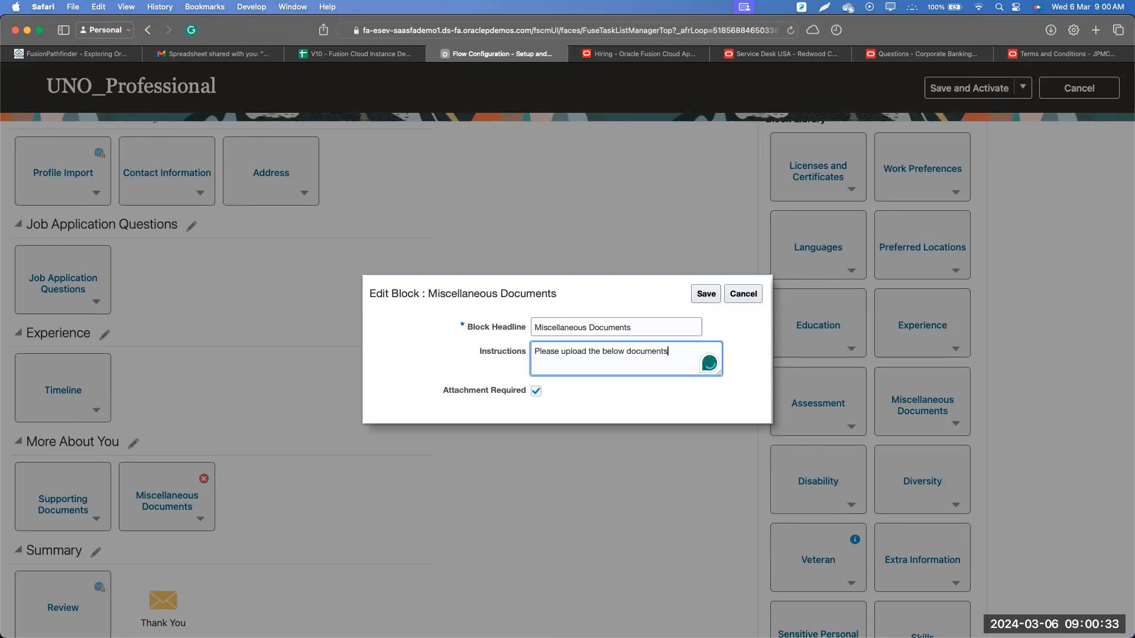
type("1. Education (Latest)")
key("Return")
type("2. Emplo")
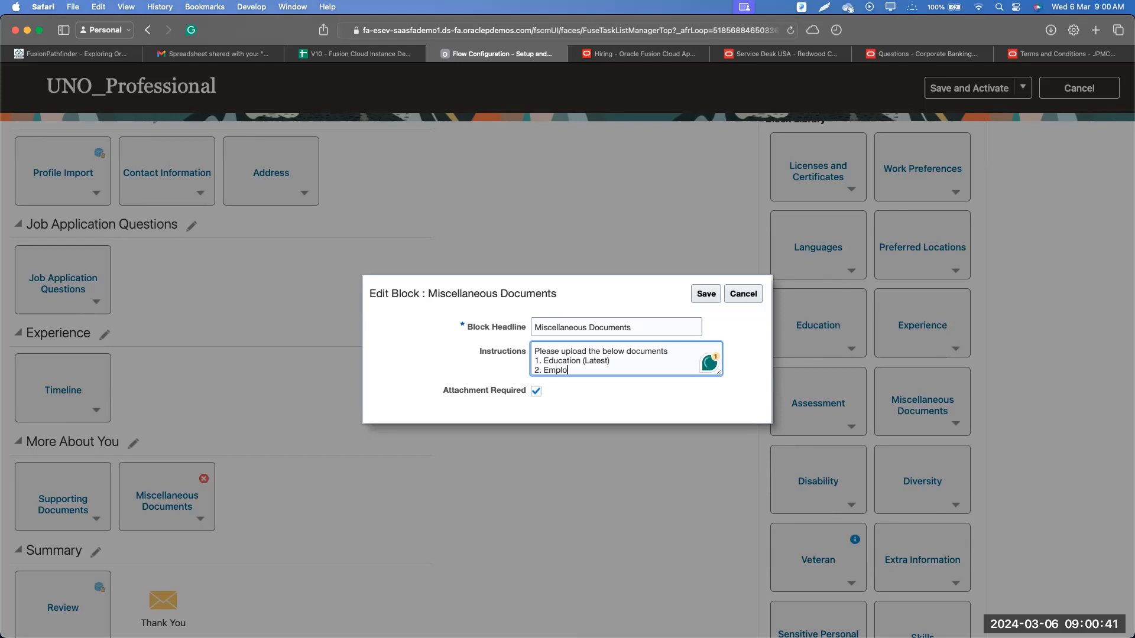
type("yment Payslips")
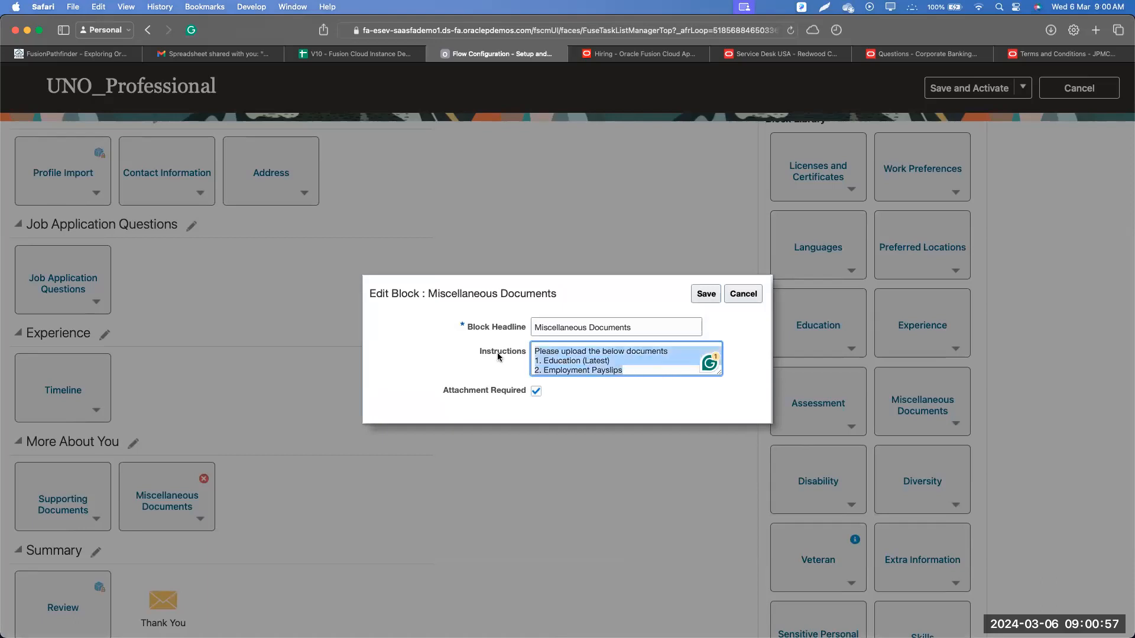
- Glance at the instructions on the candidate application page, then save the Miscellaneous Documents block
left_click(780, 53)
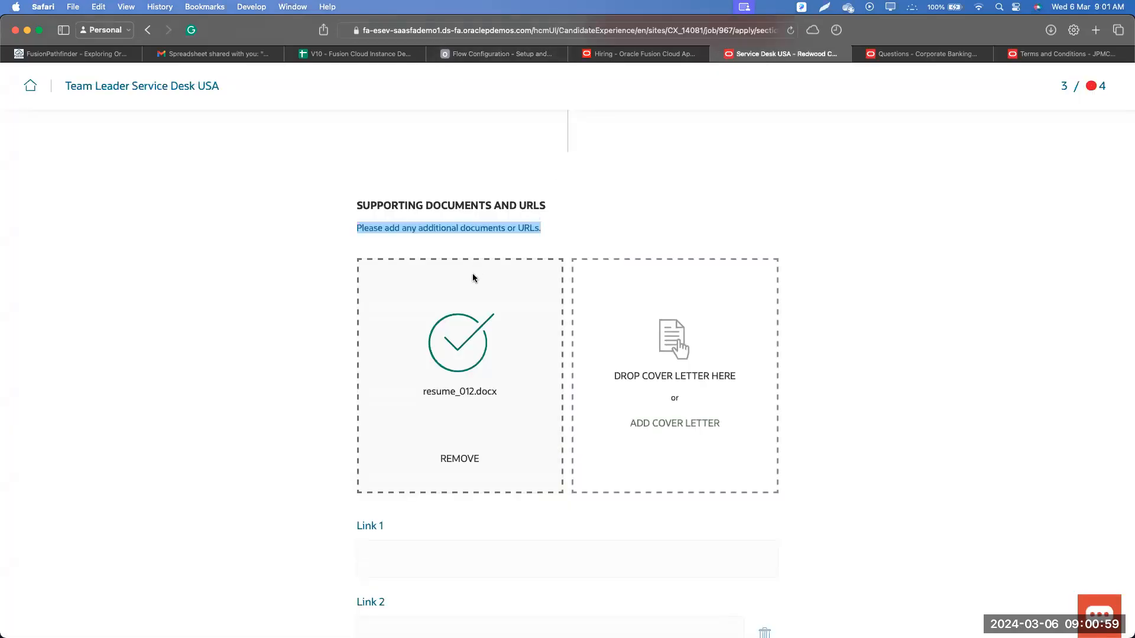
left_click(573, 217)
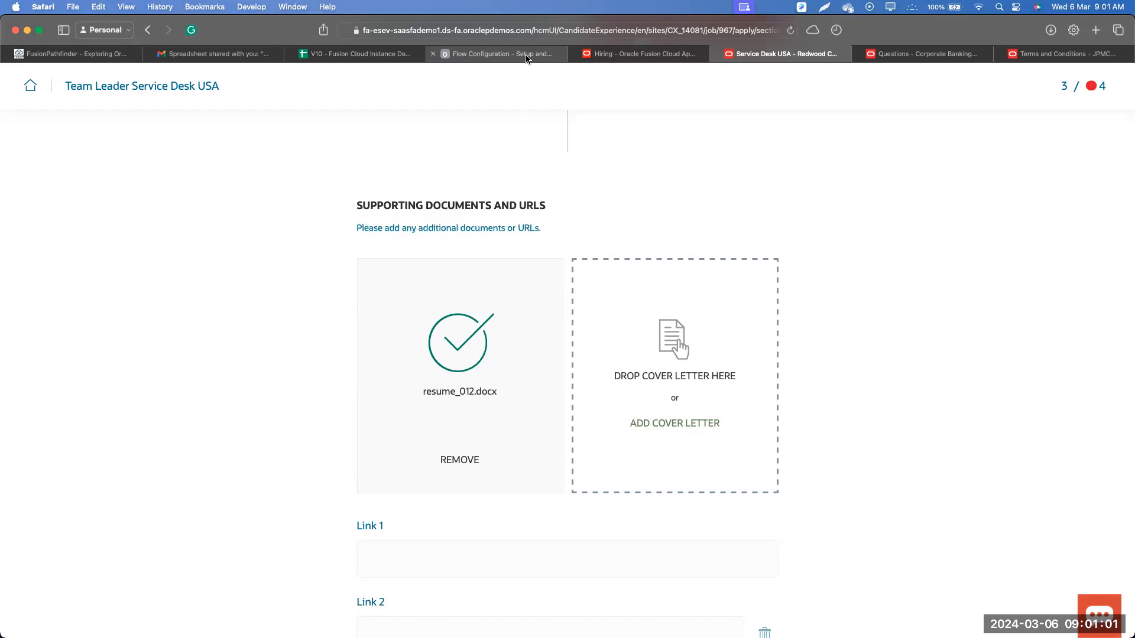
left_click(502, 54)
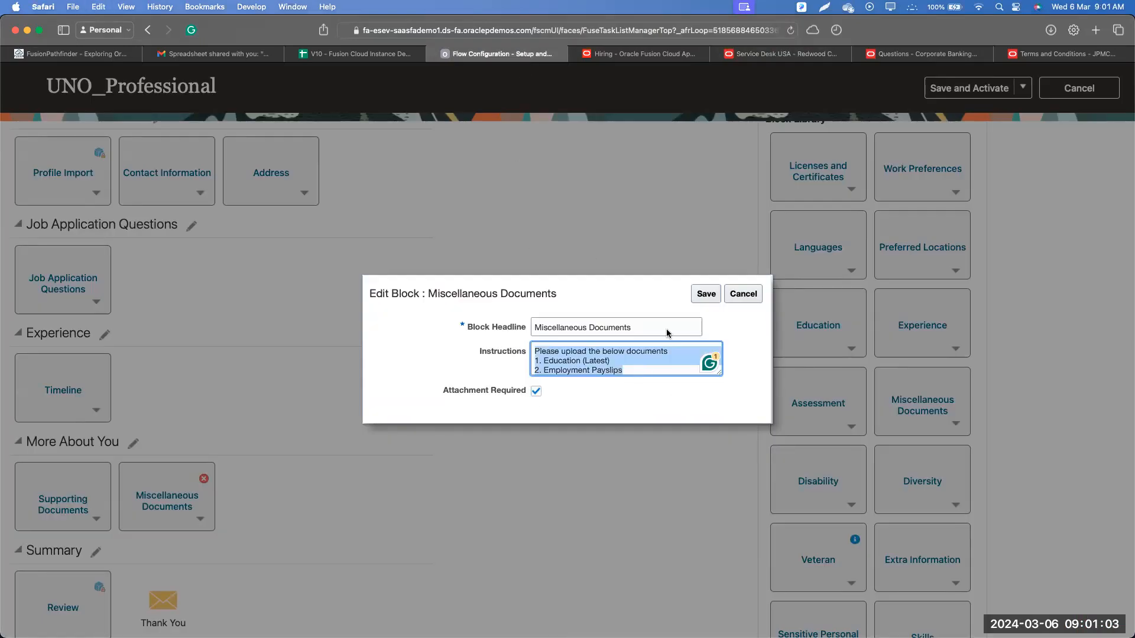
left_click(670, 302)
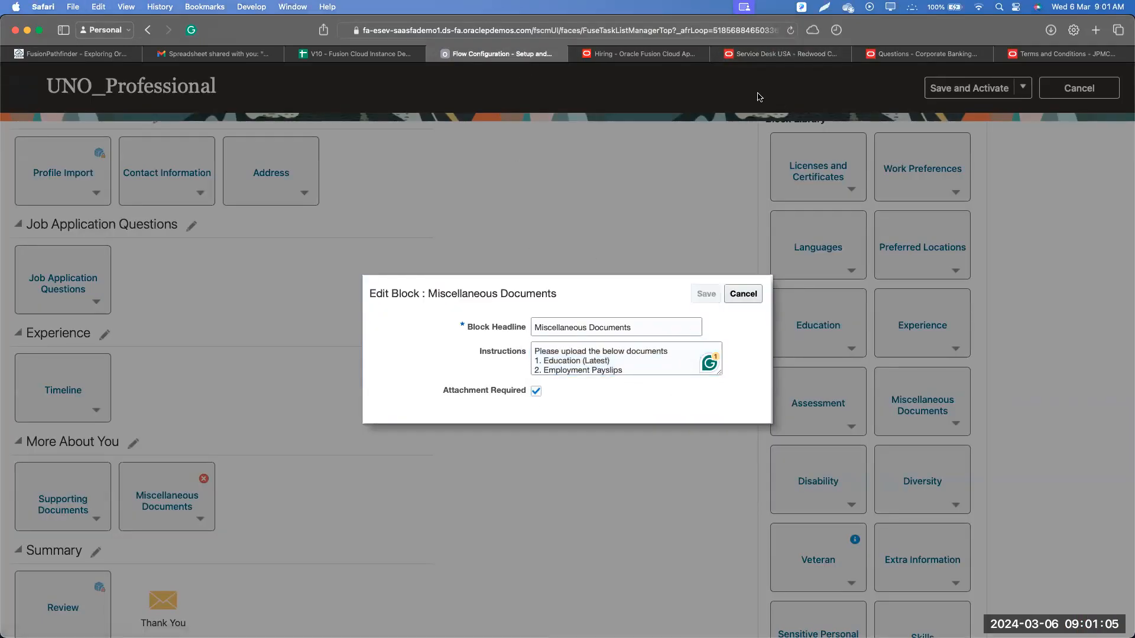
- On the candidate page, strike out the Supporting Documents instruction with a red annotation and paste the Miscellaneous Documents instructions beneath it
left_click(770, 59)
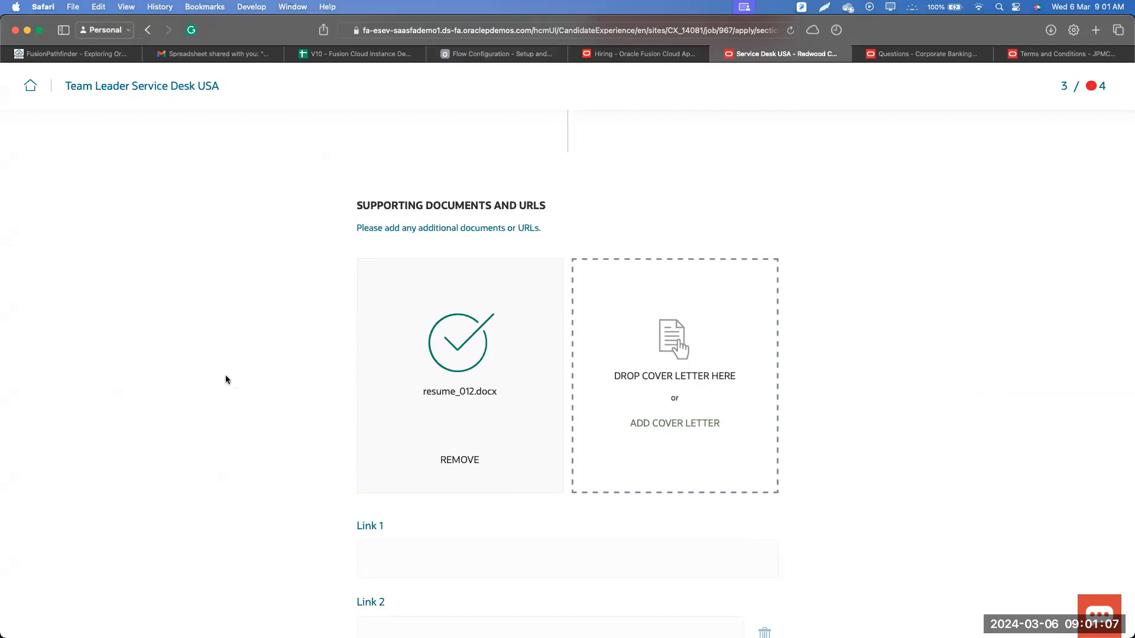
scroll(226, 375, "down", 3)
scroll(226, 375, "up", 4)
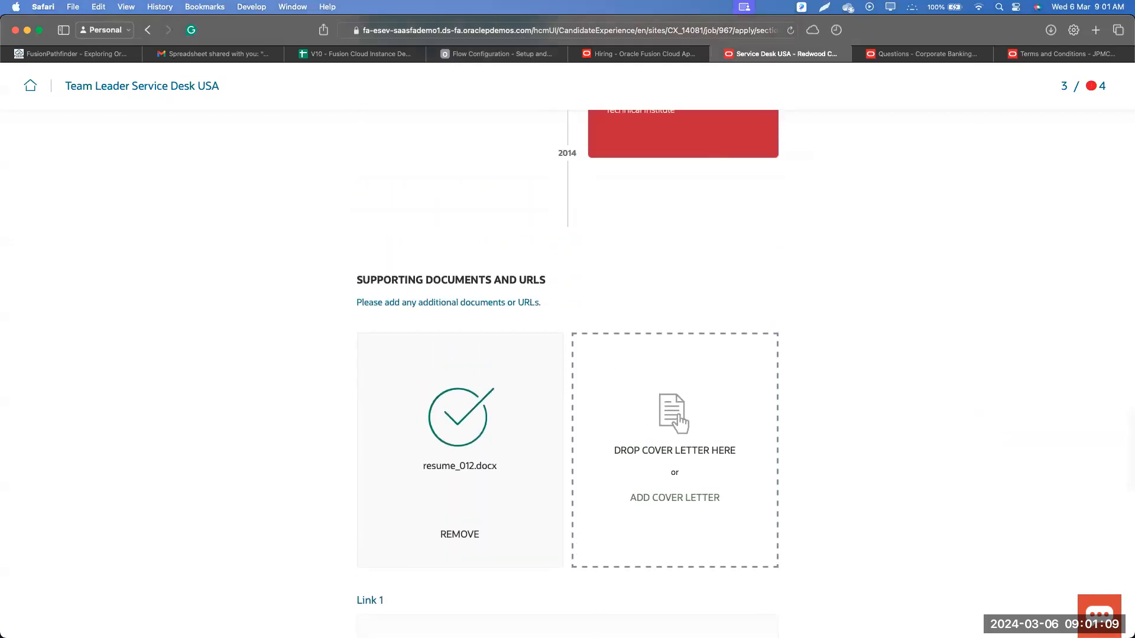
left_click(447, 621)
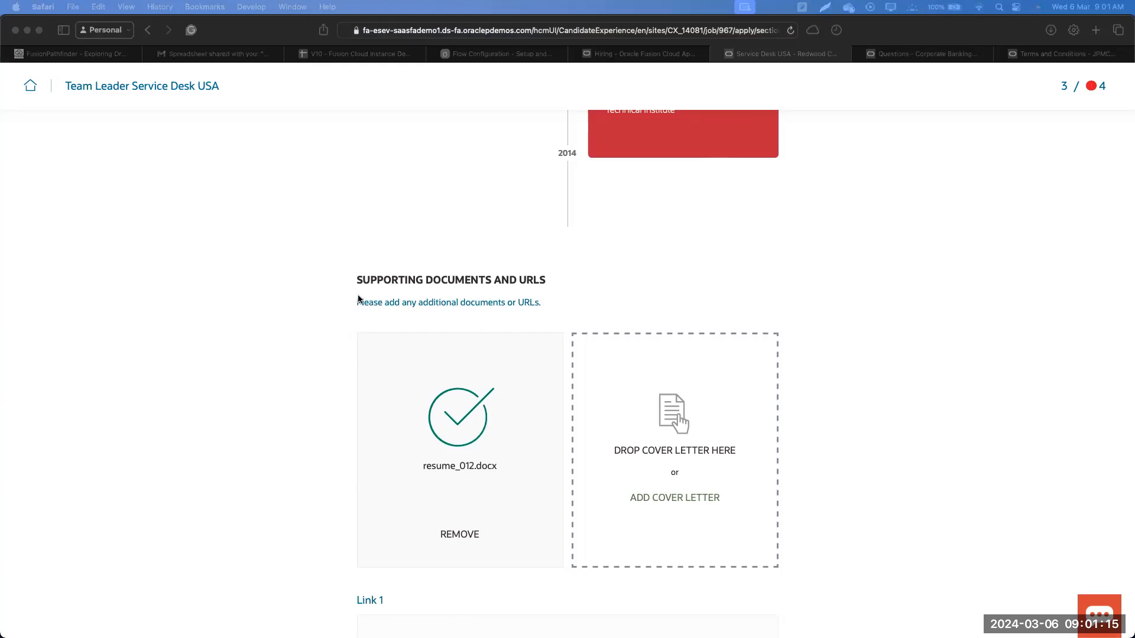
mouse_move(362, 306)
left_mouse_down()
mouse_move(539, 302)
mouse_move(368, 305)
left_mouse_up()
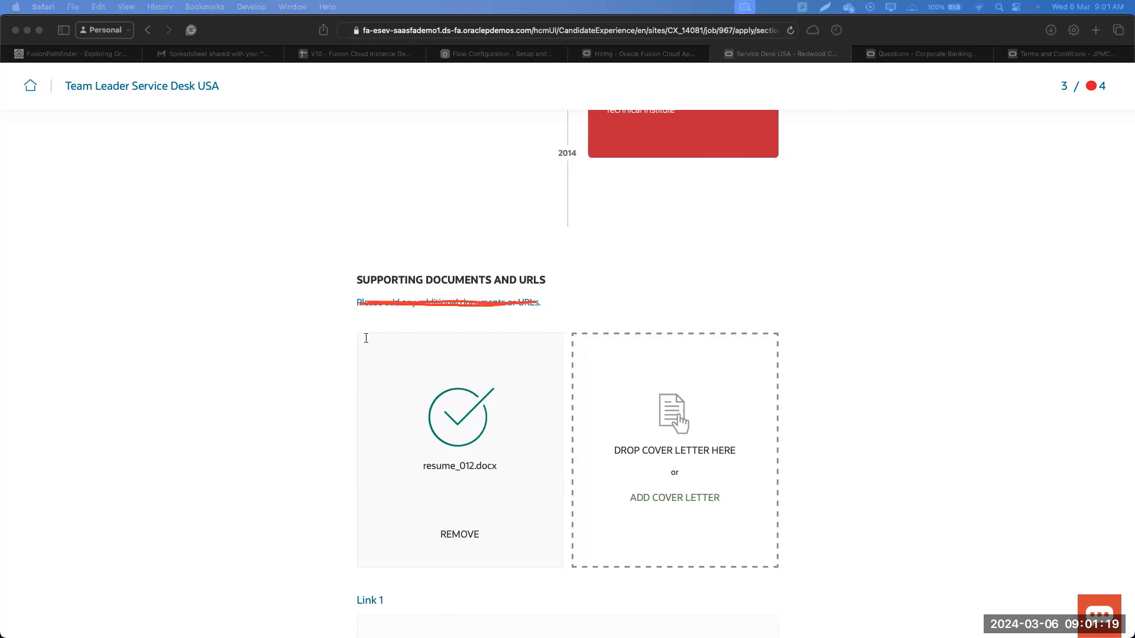
left_click(361, 322)
type("Please upload the below documents 1. Education (Latest) 2. Employment Payslips")
left_click(462, 341)
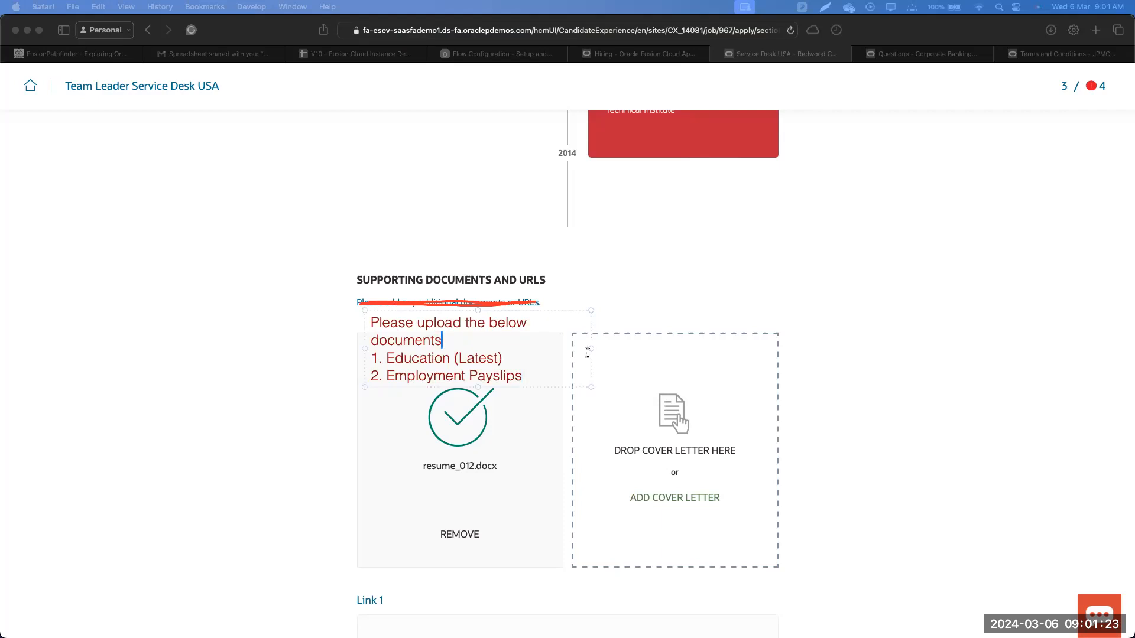
- Widen the annotation text box and join its three instruction lines into a single line
left_click_drag(591, 349, 909, 326)
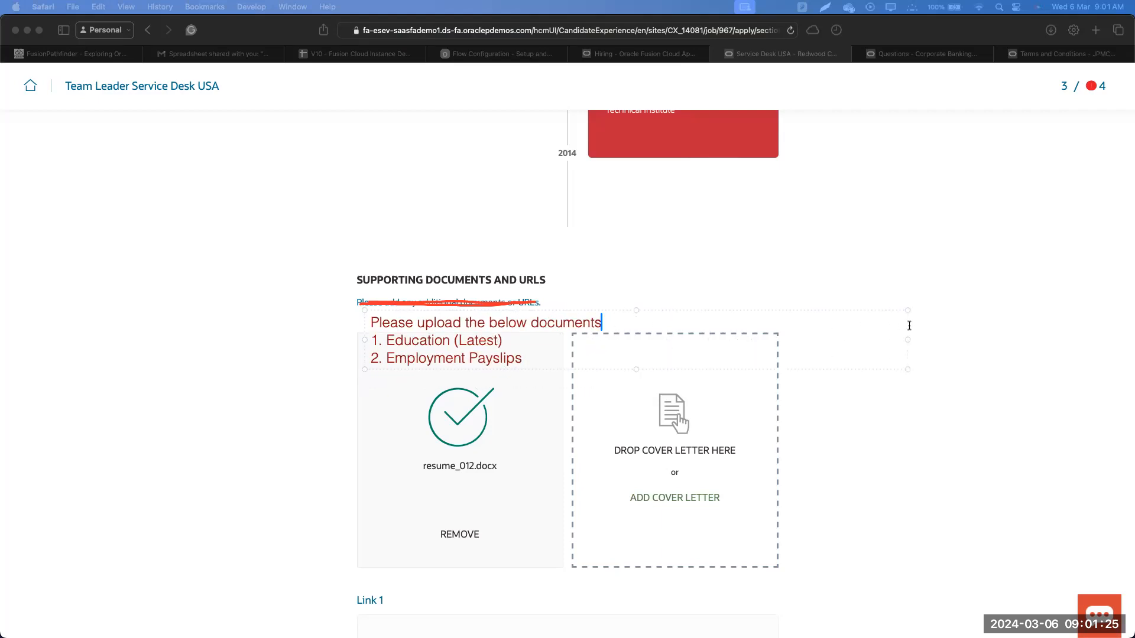
key("Right")
key("BackSpace")
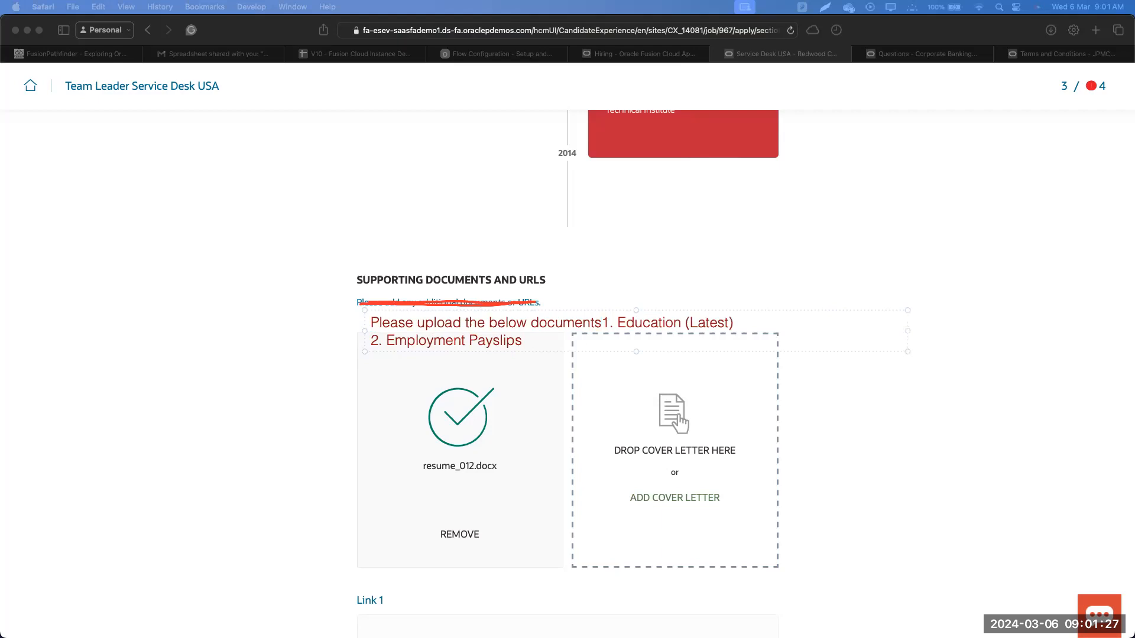
key("super+Right")
key("Right")
key("BackSpace")
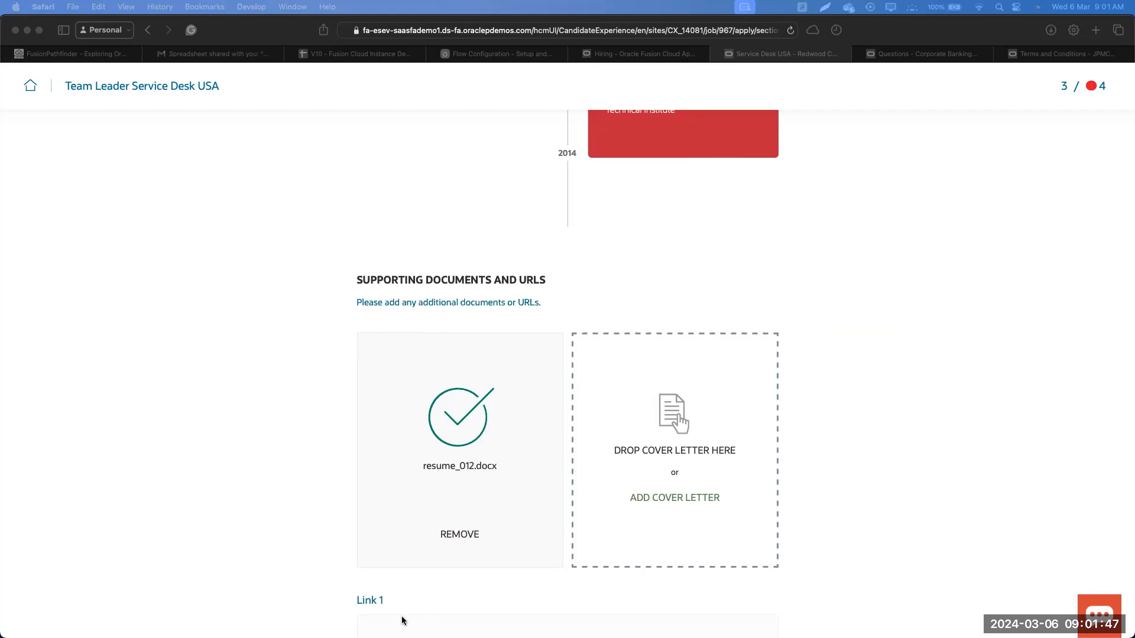
- In the flow configuration, add HTML line-break tags to the Miscellaneous Documents instruction lines and save the block
left_click(519, 53)
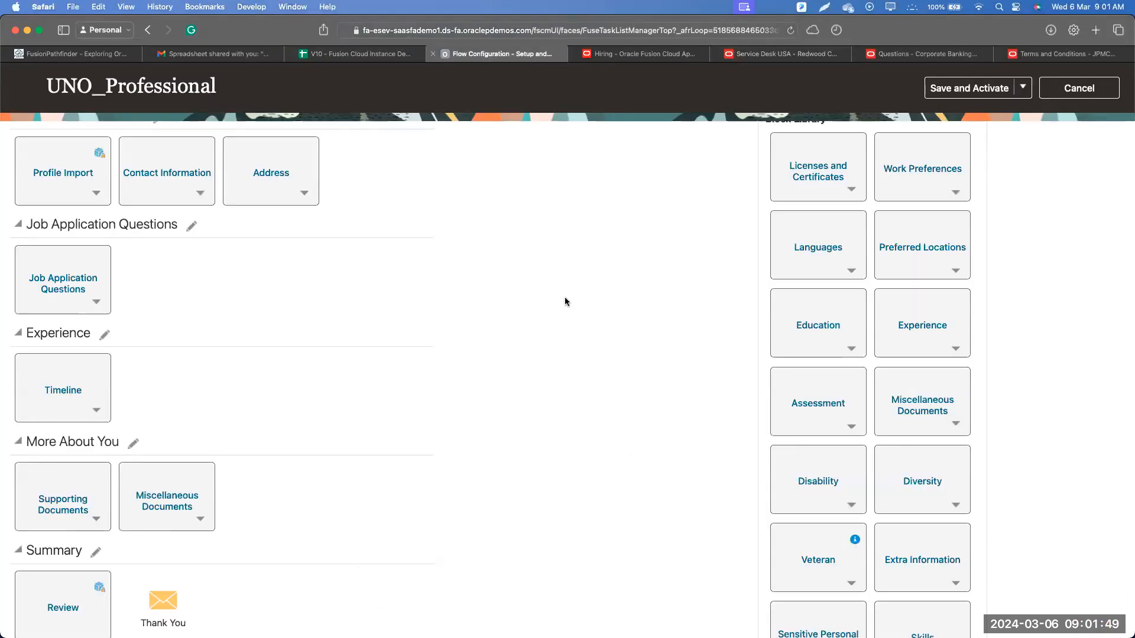
left_click(130, 515)
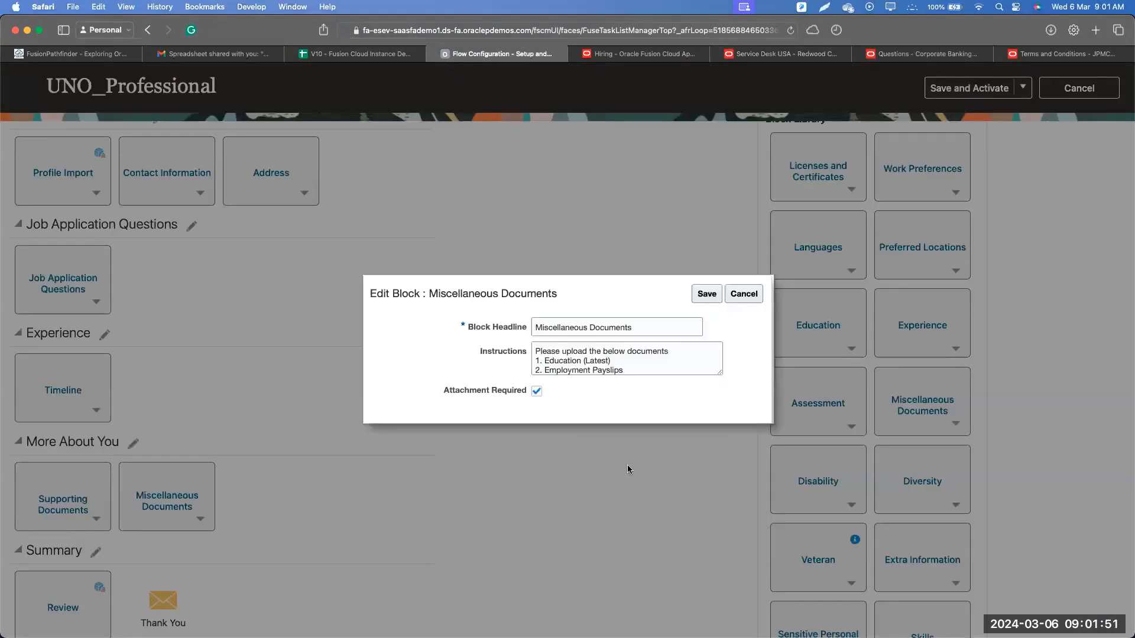
left_click(669, 354)
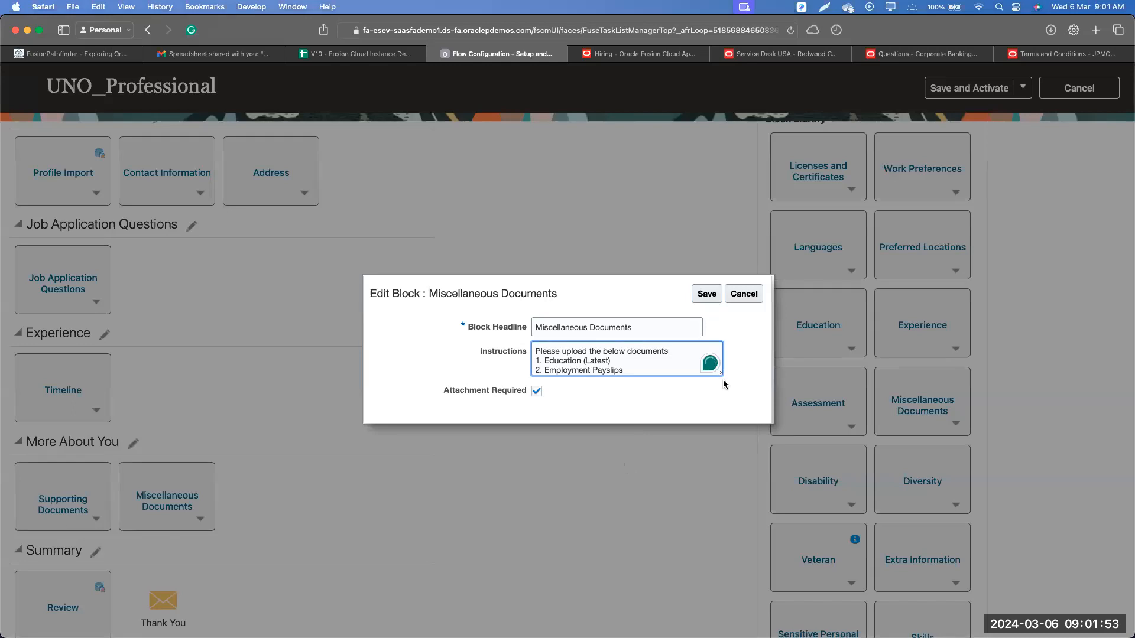
type("<br")
key("shift+Left")
key("shift+Left")
key("shift+Left")
key("super+c")
key("Down")
key("super+v")
key("super+v")
left_click(706, 294)
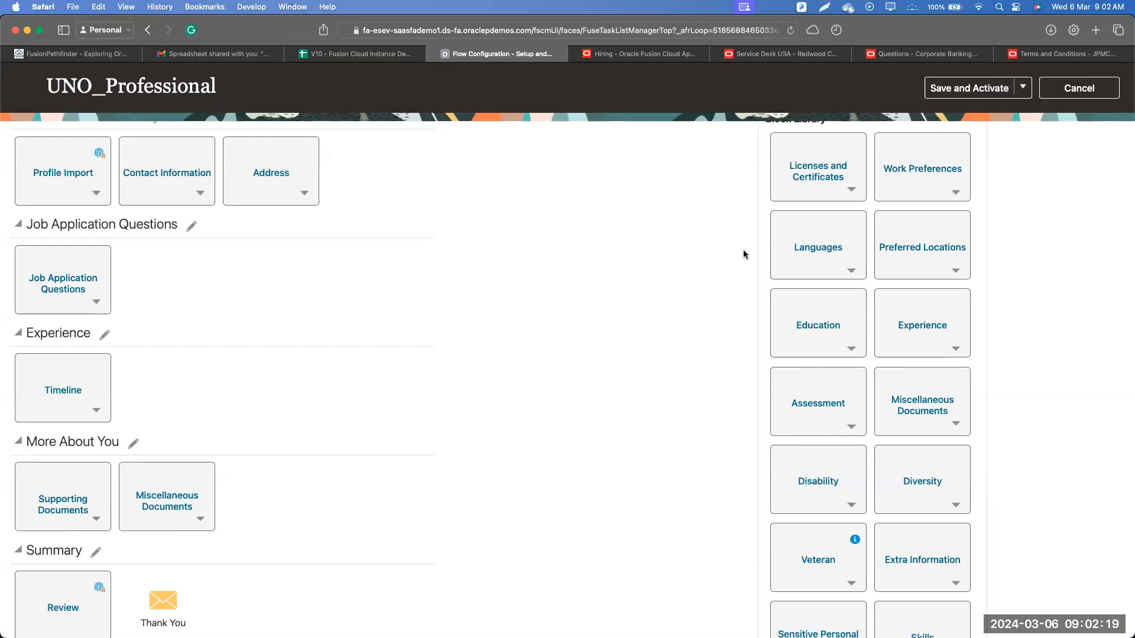
- Add the Licenses and Certificates, Work Preferences and Languages blocks to the More About You section
scroll(744, 254, "up", 2)
left_click_drag(806, 223, 265, 553)
left_click_drag(913, 233, 329, 538)
scroll(354, 514, "down", 3)
scroll(717, 243, "up", 3)
scroll(743, 235, "down", 2)
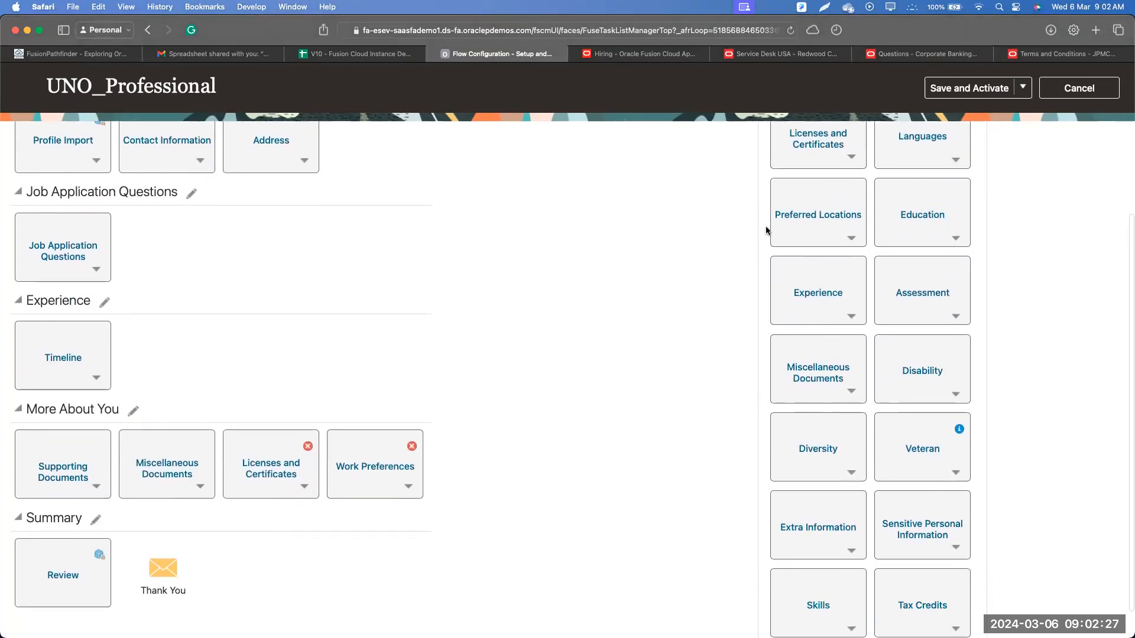
left_click_drag(889, 161, 208, 524)
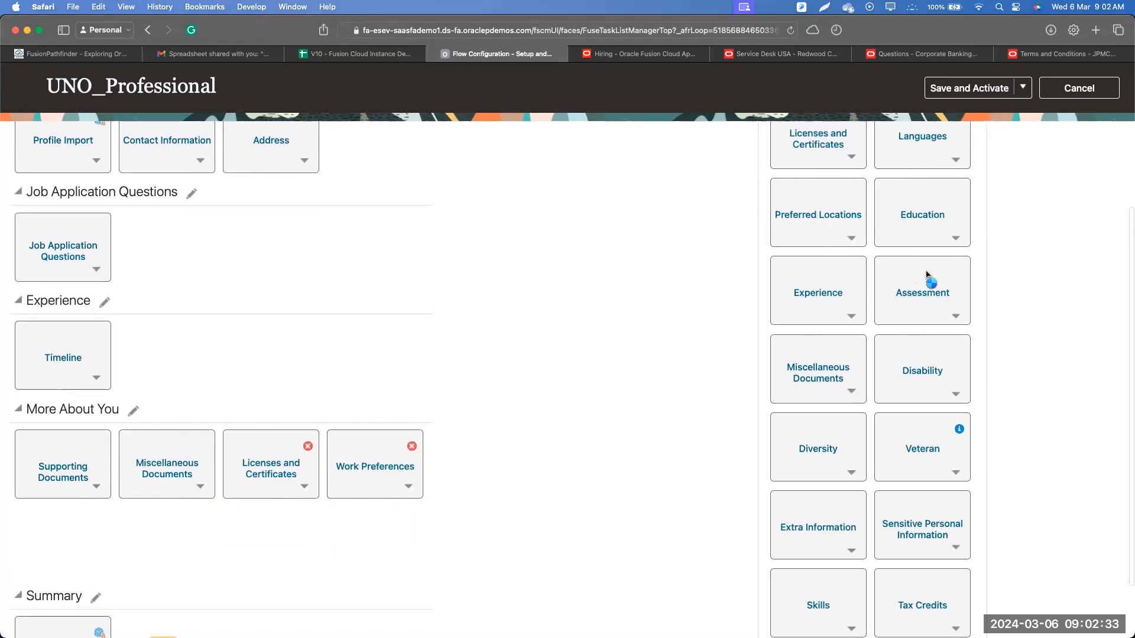
scroll(974, 428, "down", 3)
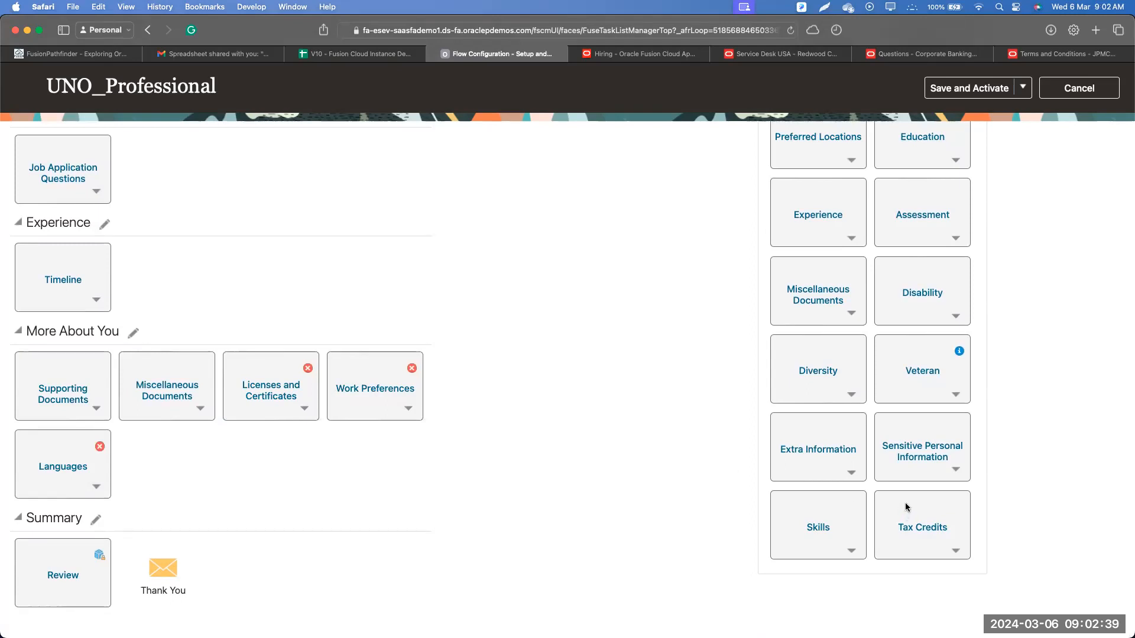
- Add the Sensitive Personal Information block to More About You, make the national identifier and date of birth required, and save it
left_click_drag(909, 470, 177, 451)
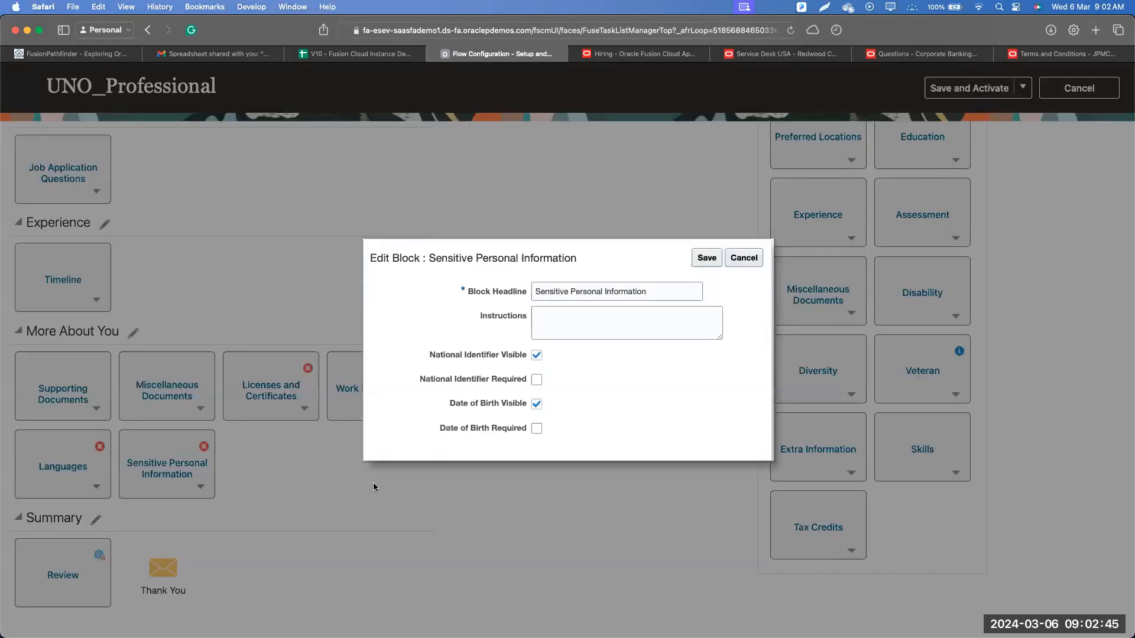
left_click(439, 355)
key("space")
left_click(536, 357)
left_click(535, 426)
left_click(536, 380)
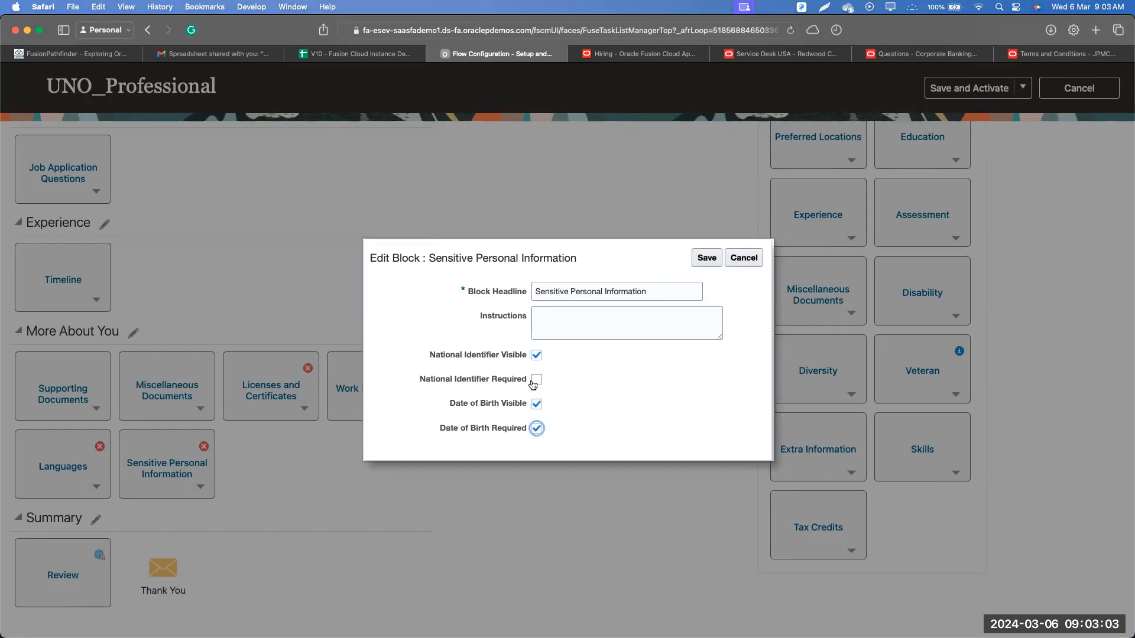
left_click(706, 258)
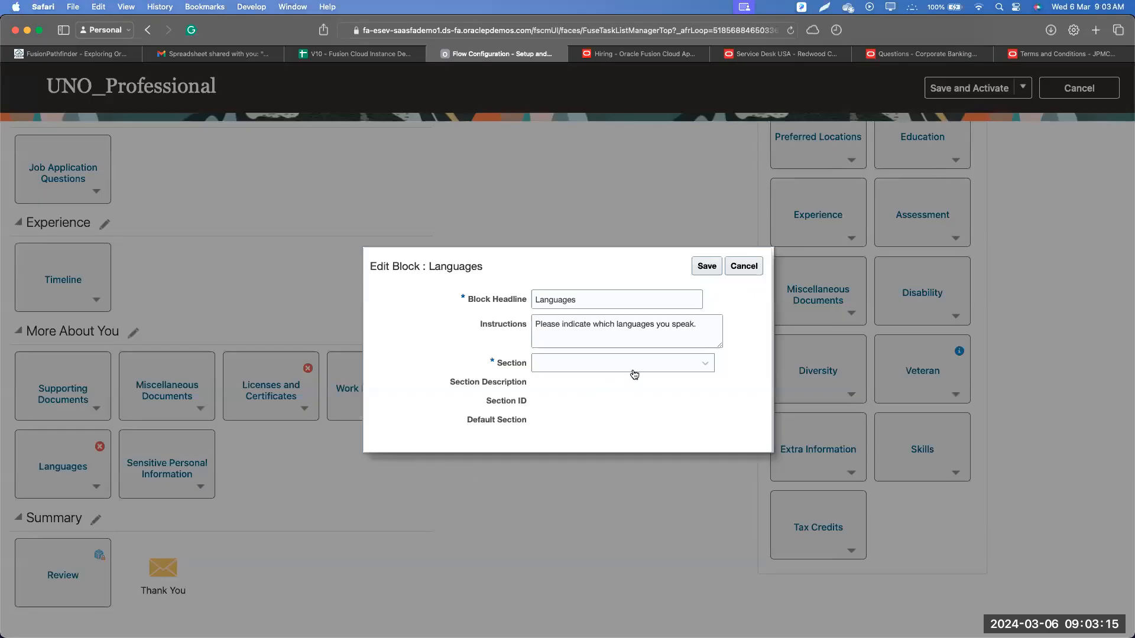
- Assign the Languages block to the Languages (Default) section and the Licenses and Certificates block to Licenses and Certifications (Default), saving each
left_click(634, 374)
left_click(605, 402)
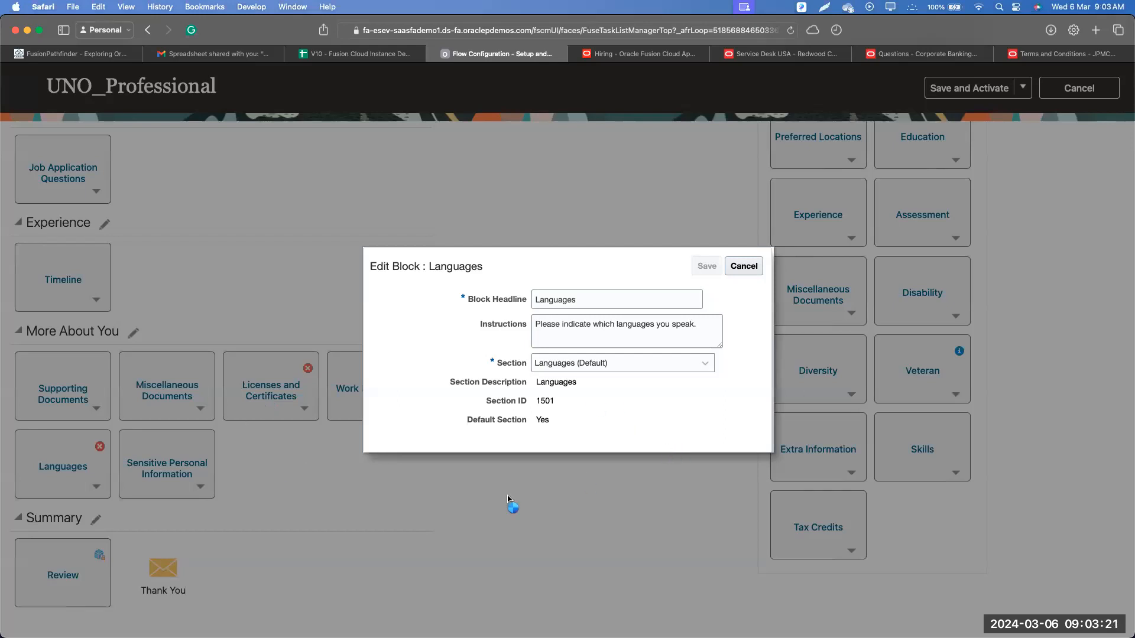
scroll(346, 461, "down", 6)
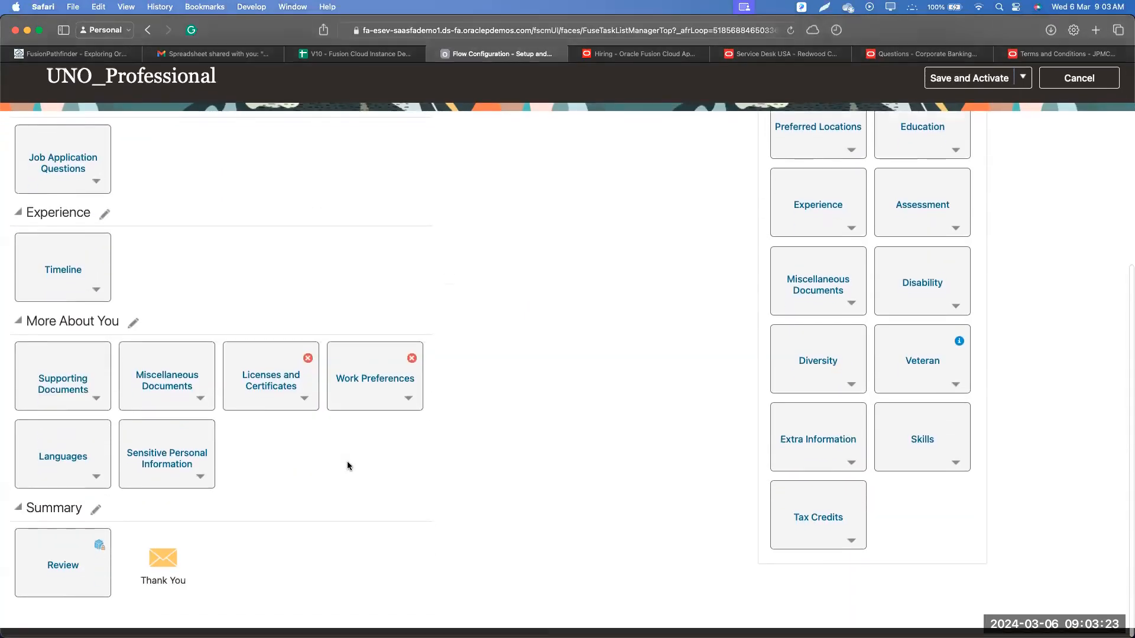
left_click(279, 394)
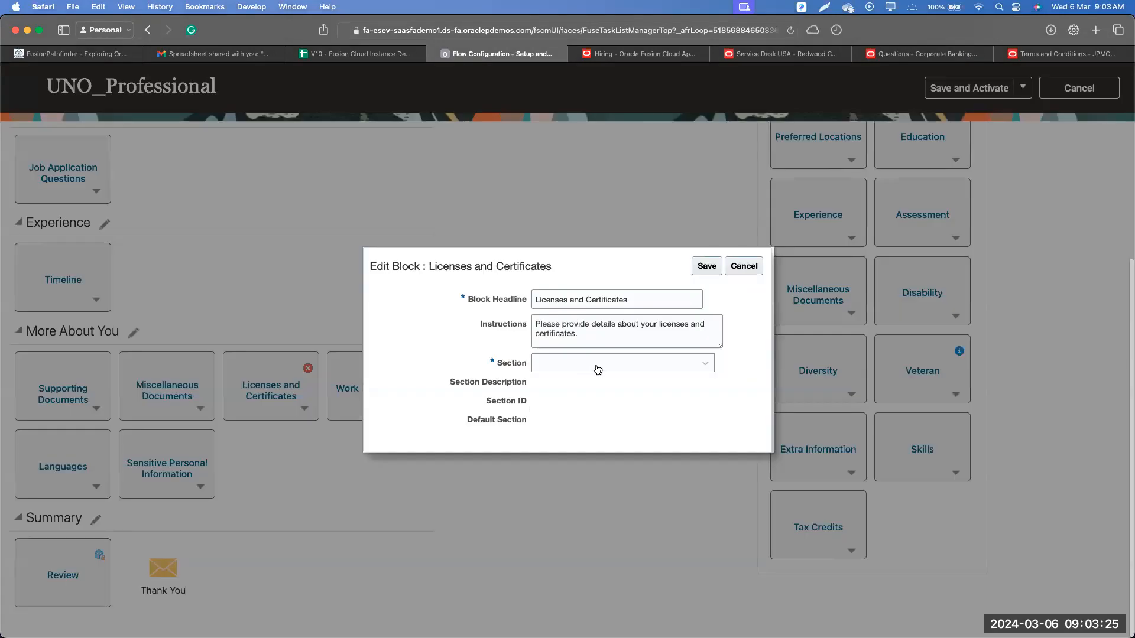
left_click(597, 369)
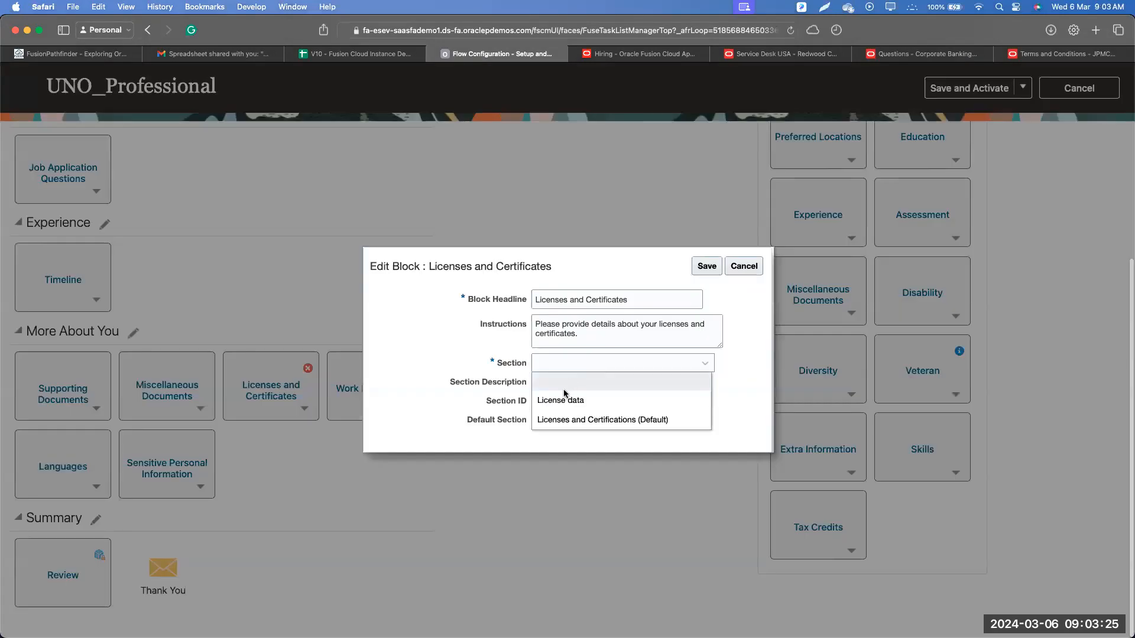
left_click(543, 420)
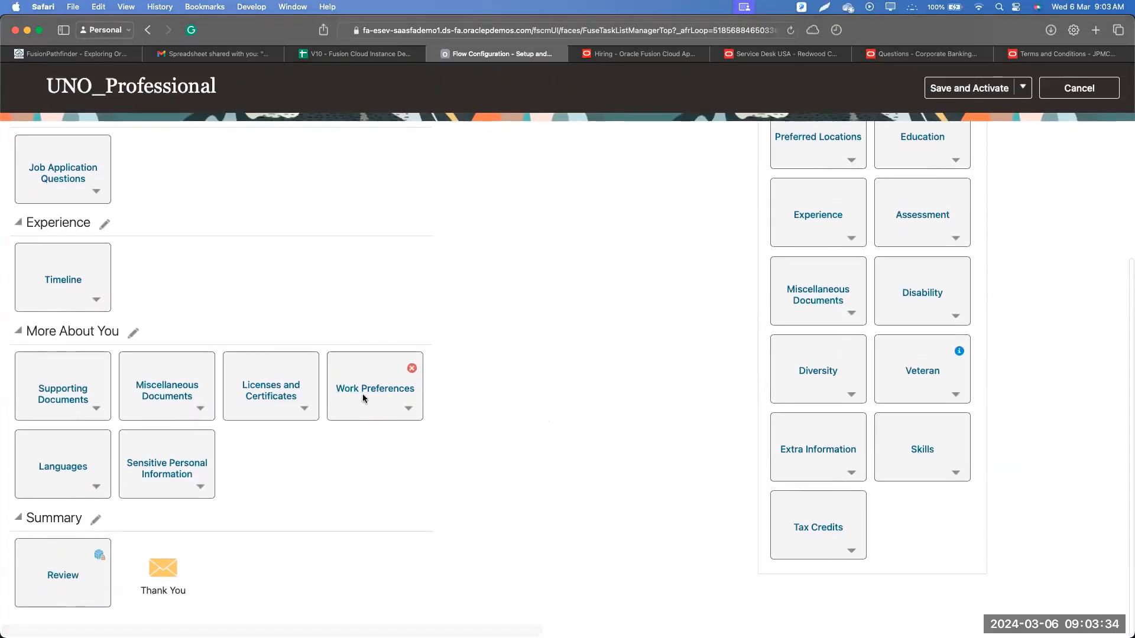
- Assign the Work Preferences block to the Work Requirements (Default) section and save the block
left_click(367, 392)
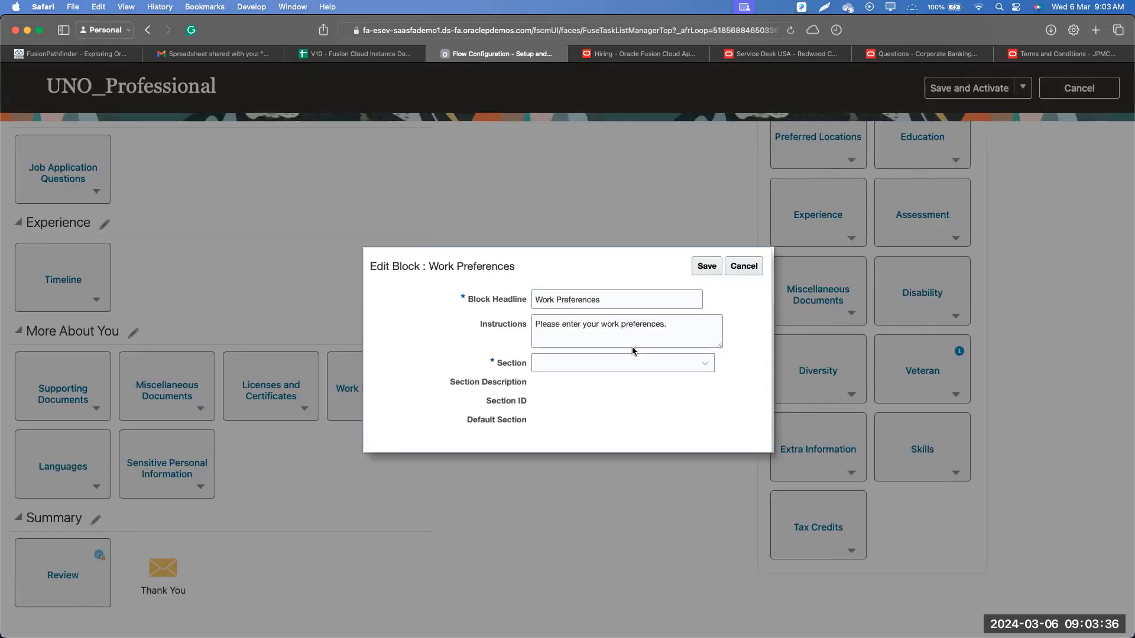
left_click(633, 362)
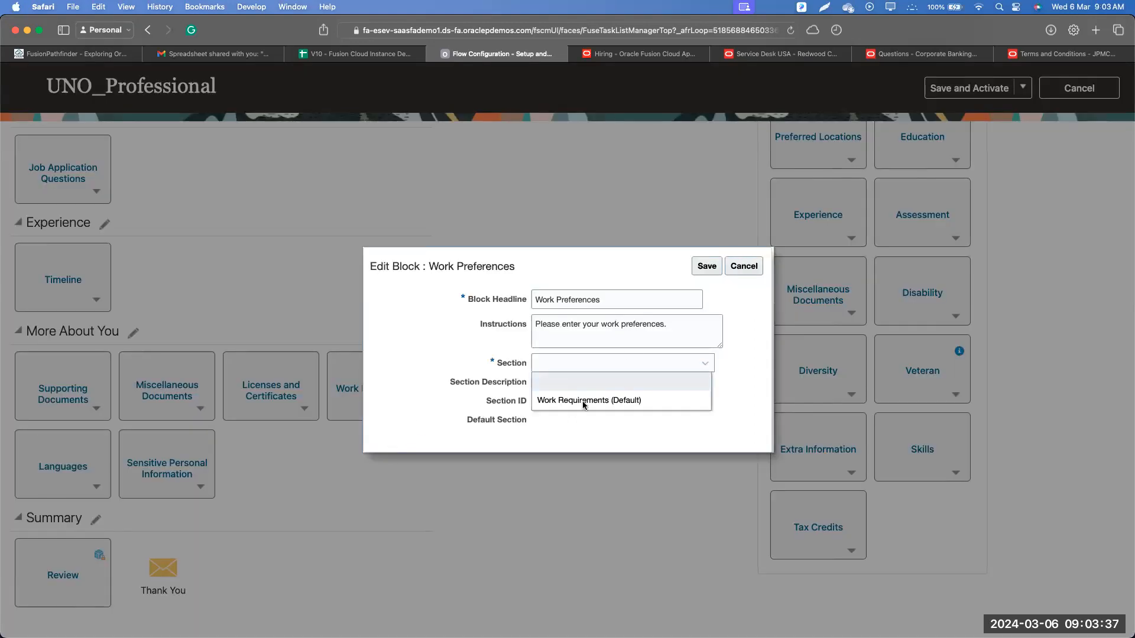
left_click(583, 401)
left_click(707, 266)
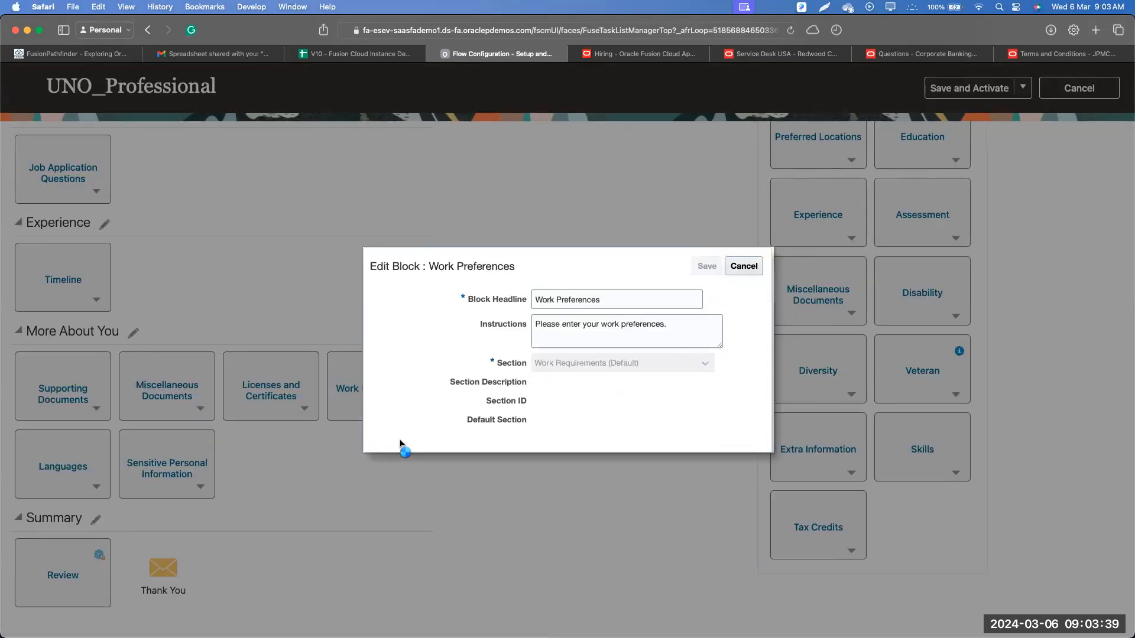
- Compare the Languages block on the candidate application page with the More About You blocks in the flow configuration
left_click(792, 57)
scroll(337, 435, "down", 12)
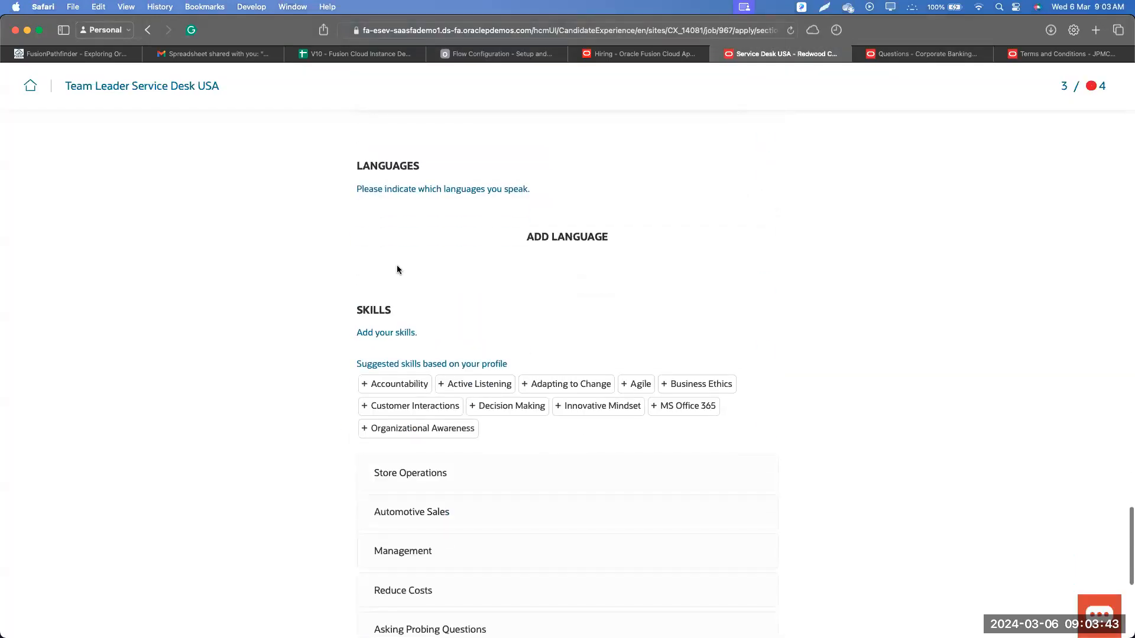
left_click(465, 54)
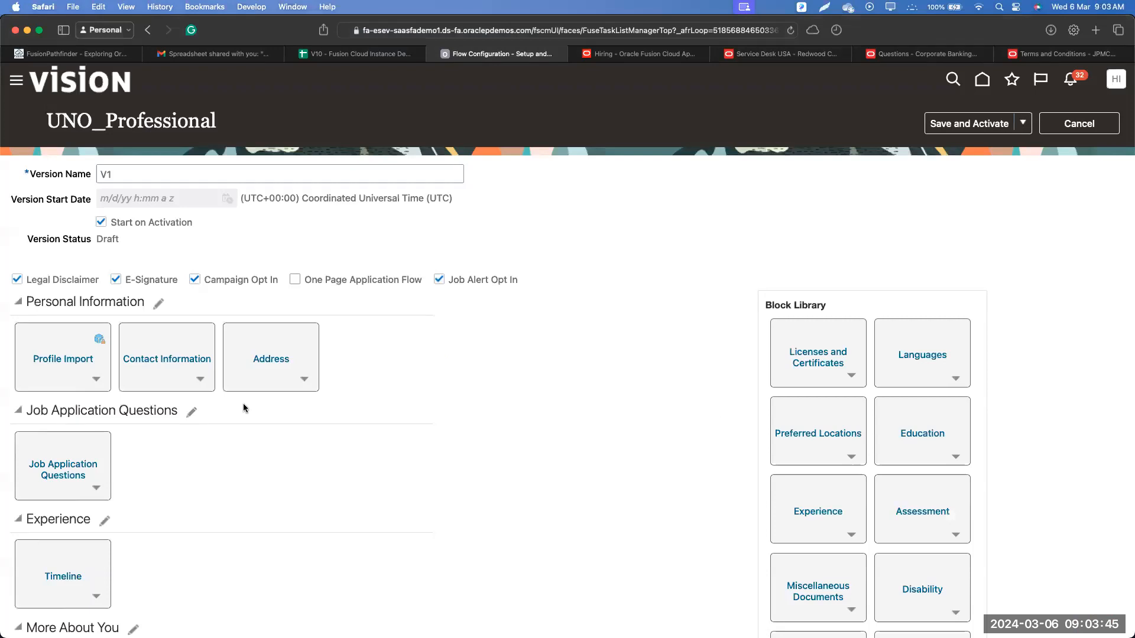
scroll(243, 403, "down", 5)
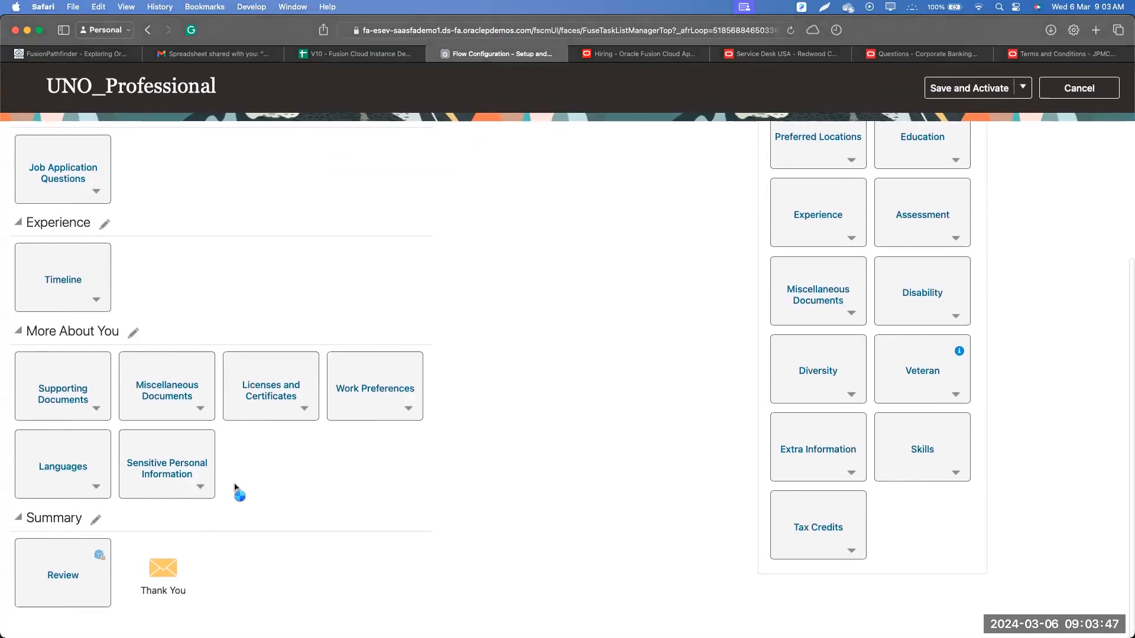
left_click(786, 56)
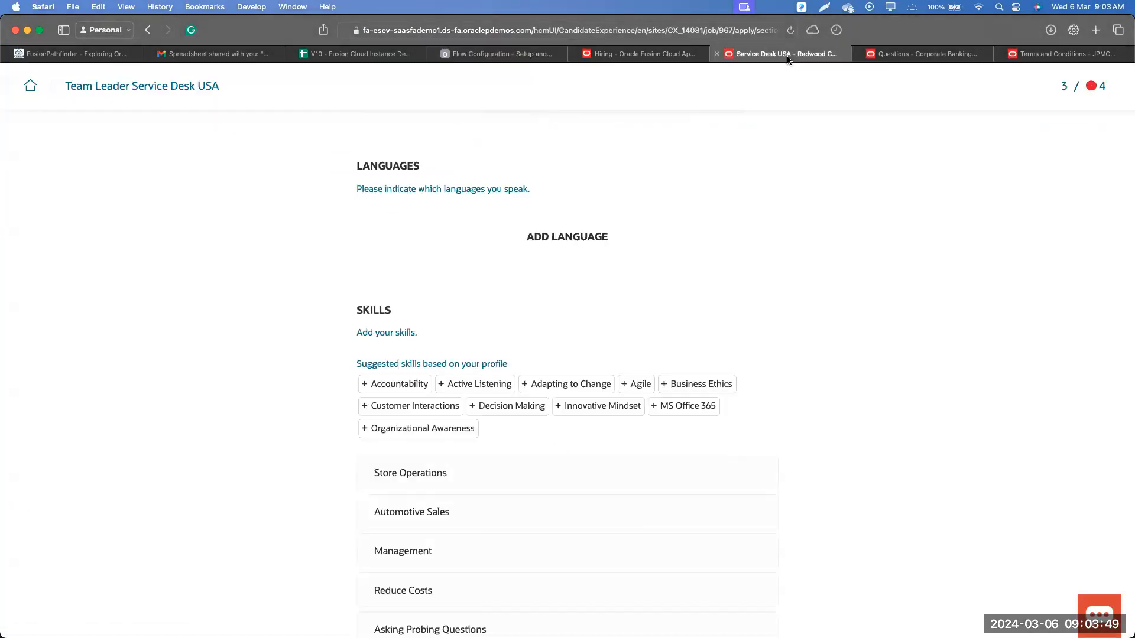
- In a new language entry on the candidate application, choose Adangme with Moderate reading, High writing and Low speaking
left_click(530, 239)
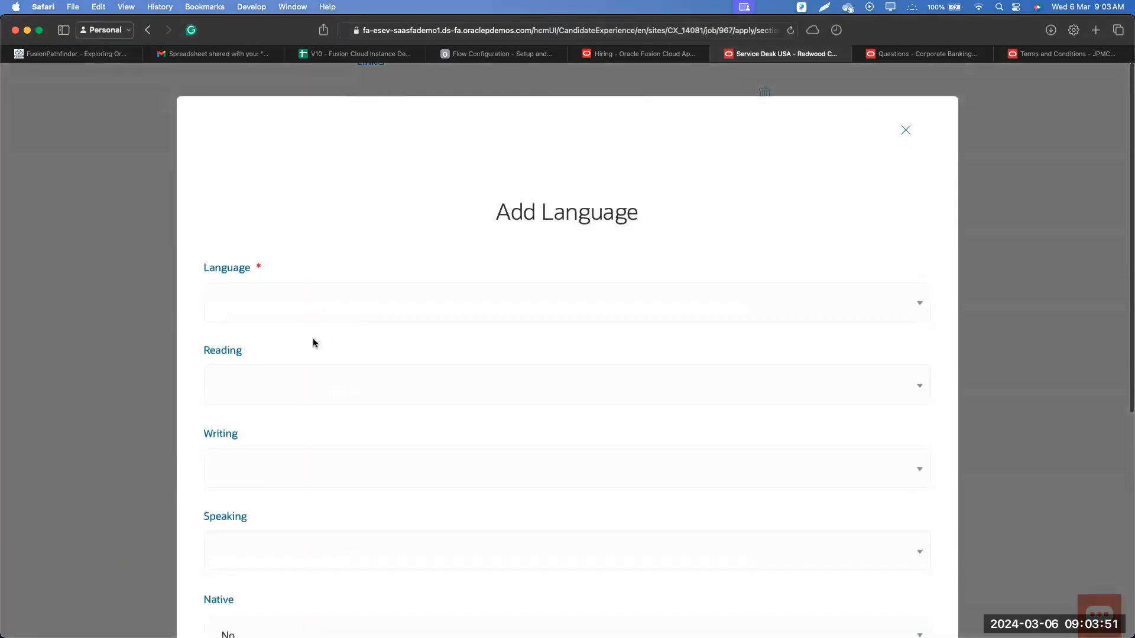
scroll(313, 338, "down", 3)
scroll(313, 340, "down", 5)
scroll(313, 340, "up", 4)
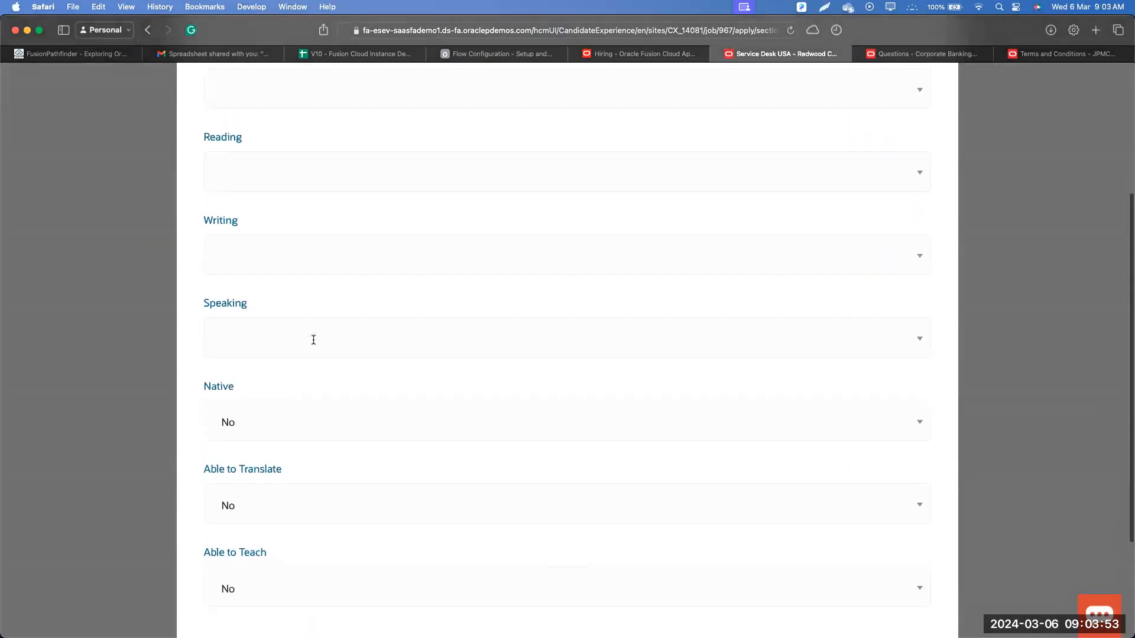
scroll(313, 338, "up", 2)
left_click(309, 177)
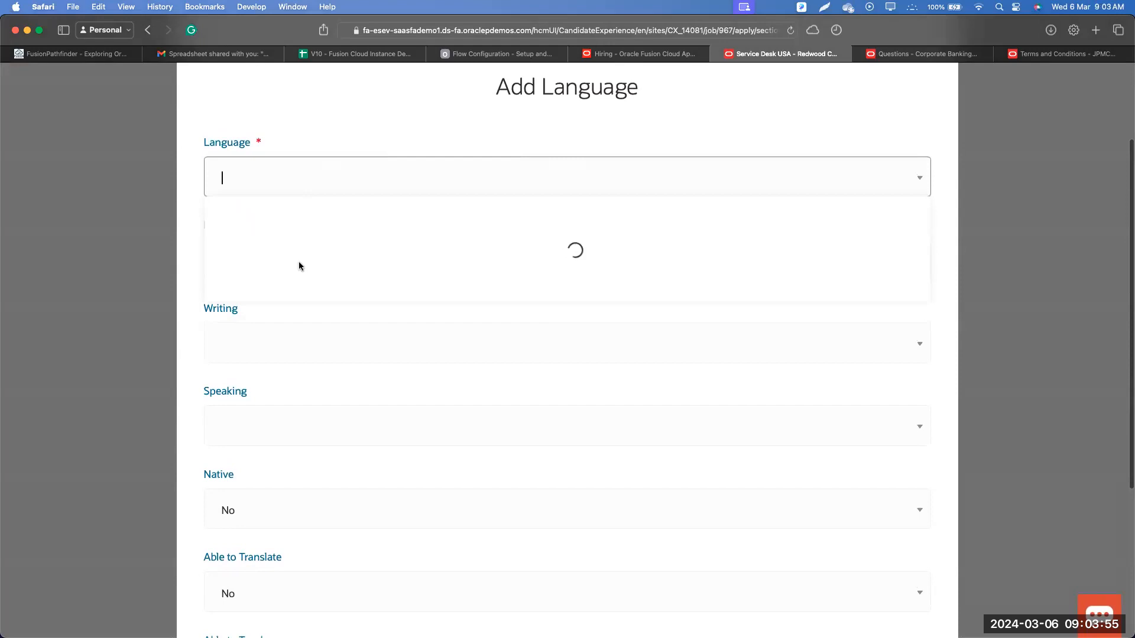
left_click(293, 280)
left_click(287, 263)
left_click(265, 342)
left_click(263, 342)
left_click(259, 405)
left_click(278, 436)
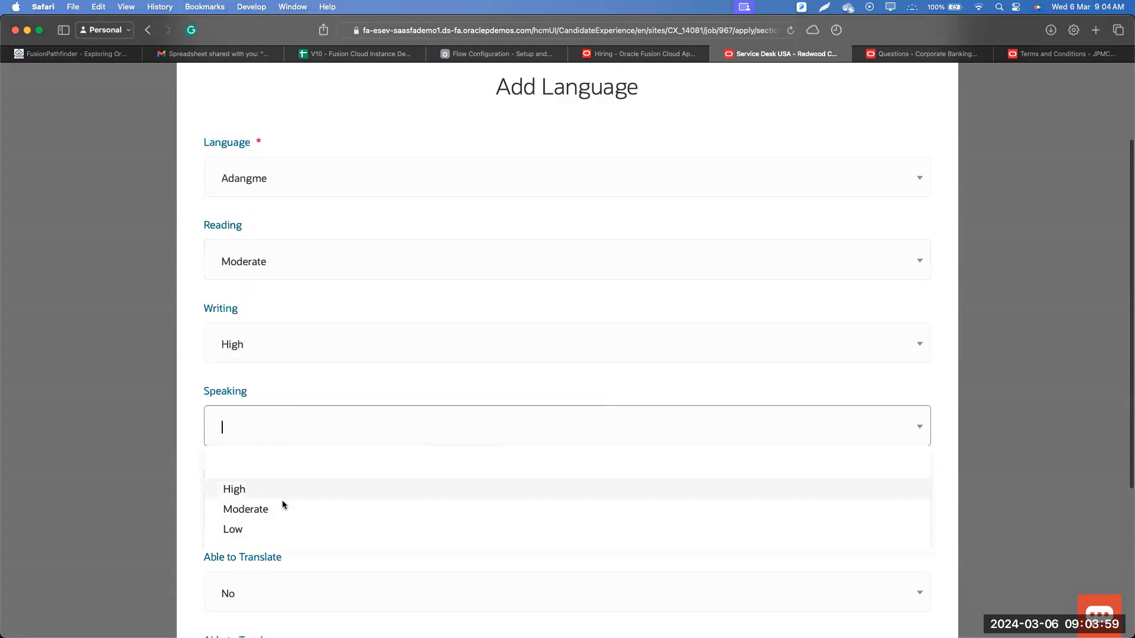
left_click(292, 526)
- Review the language form's fields, focusing on Native, Able to Translate and Able to Teach
scroll(294, 371, "down", 3)
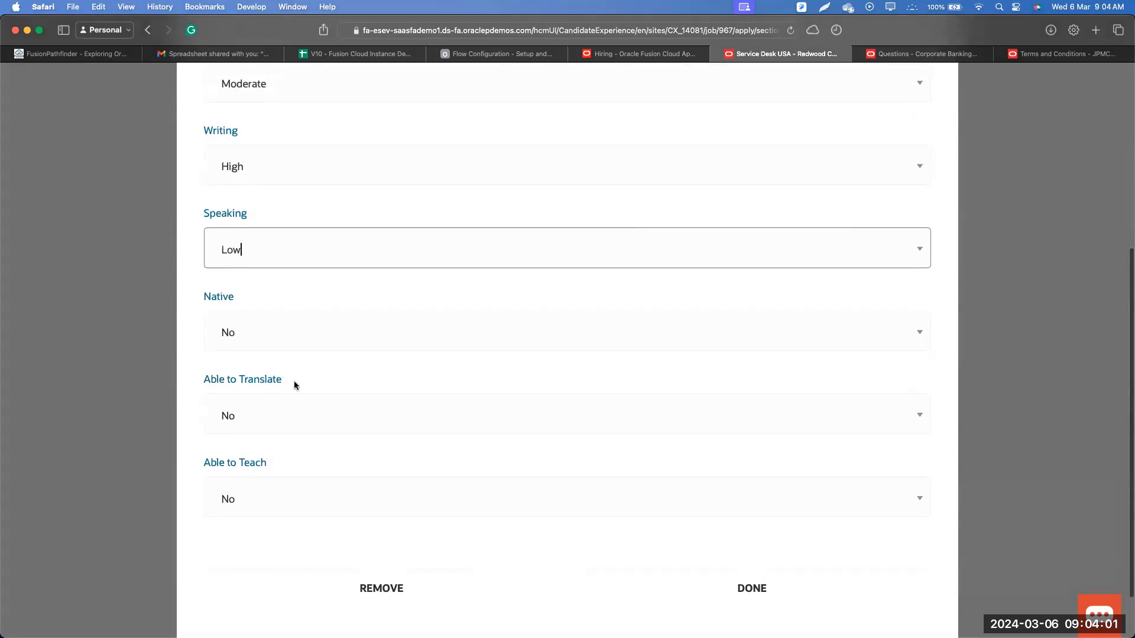
scroll(446, 212, "up", 5)
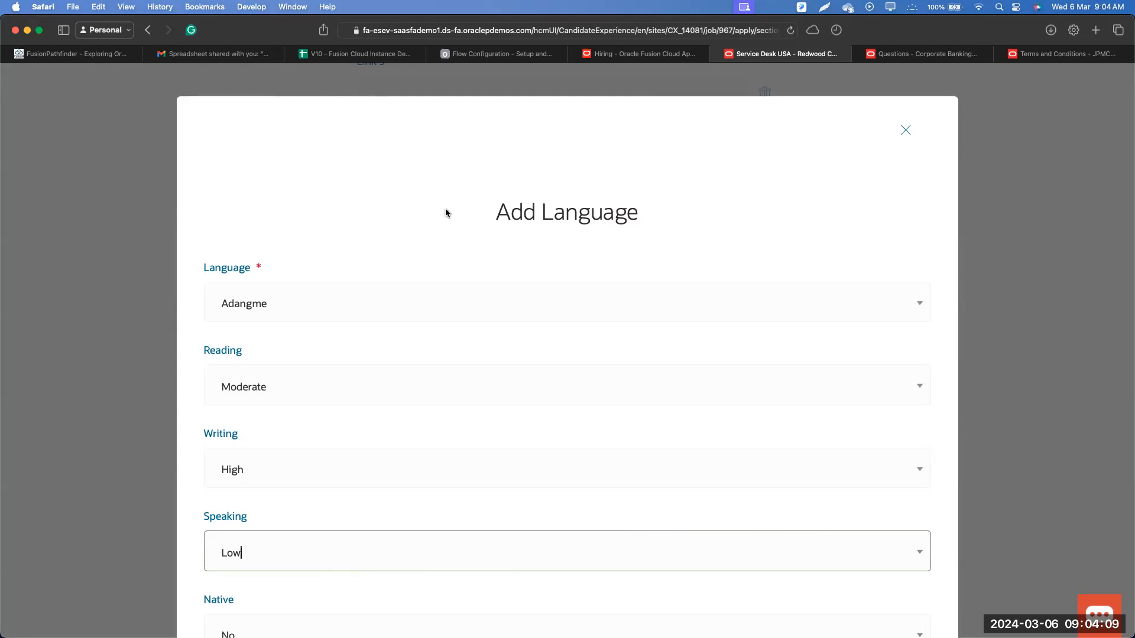
scroll(445, 213, "down", 5)
left_click_drag(209, 366, 233, 366)
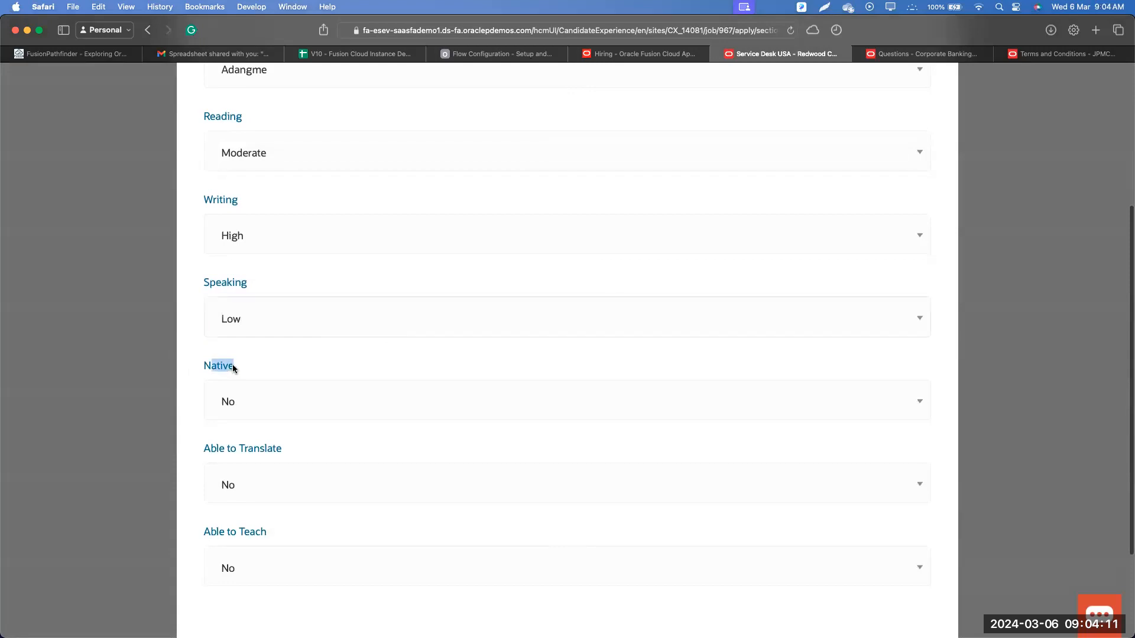
left_click_drag(208, 453, 306, 451)
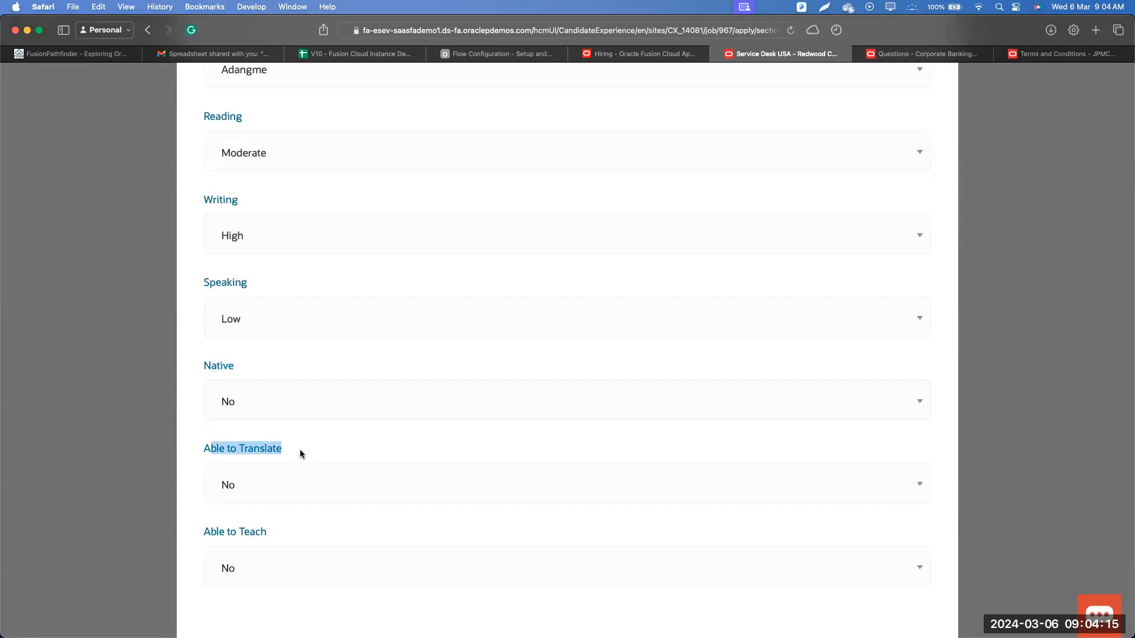
left_click_drag(217, 531, 374, 539)
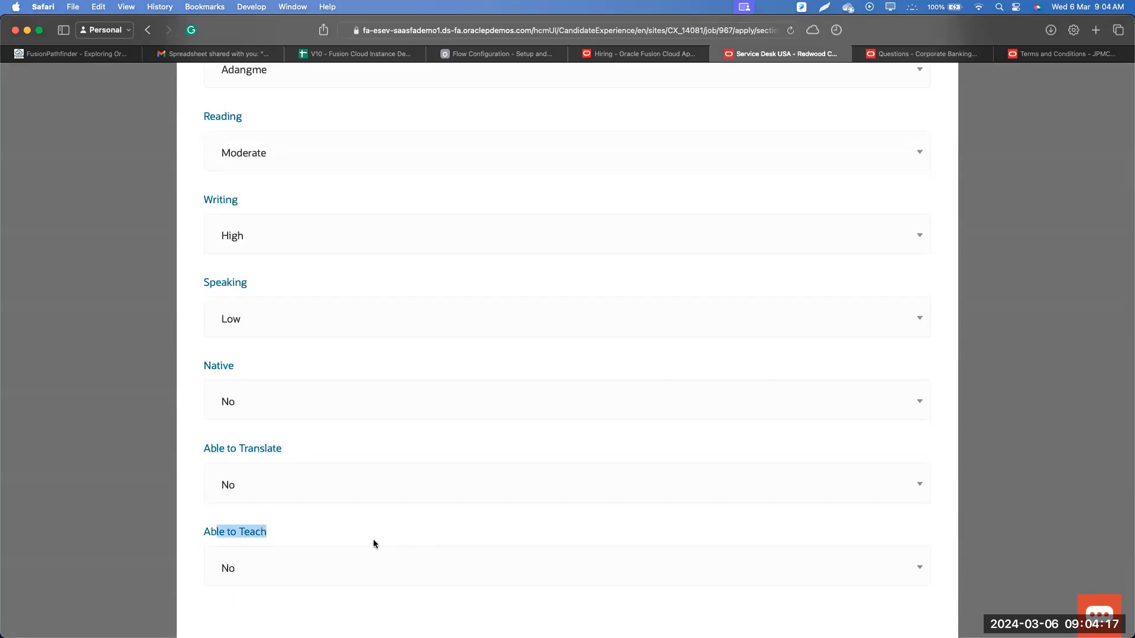
scroll(324, 451, "down", 3)
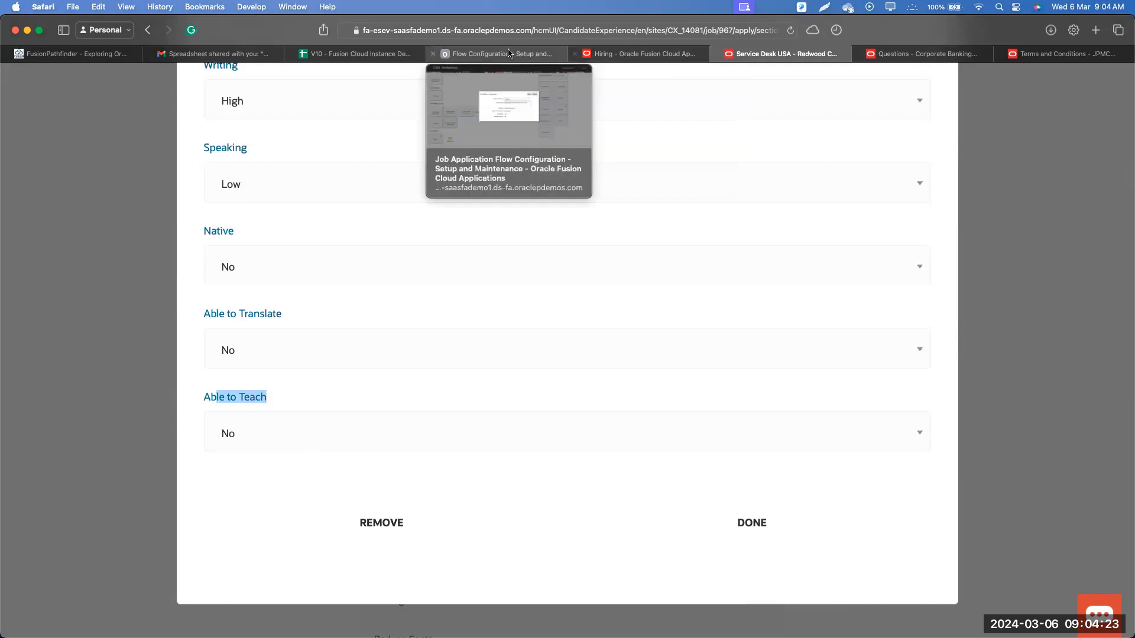
- Switch to the Oracle Fusion hiring page and open the Profiles app under My Client Groups
mouse_move(625, 53)
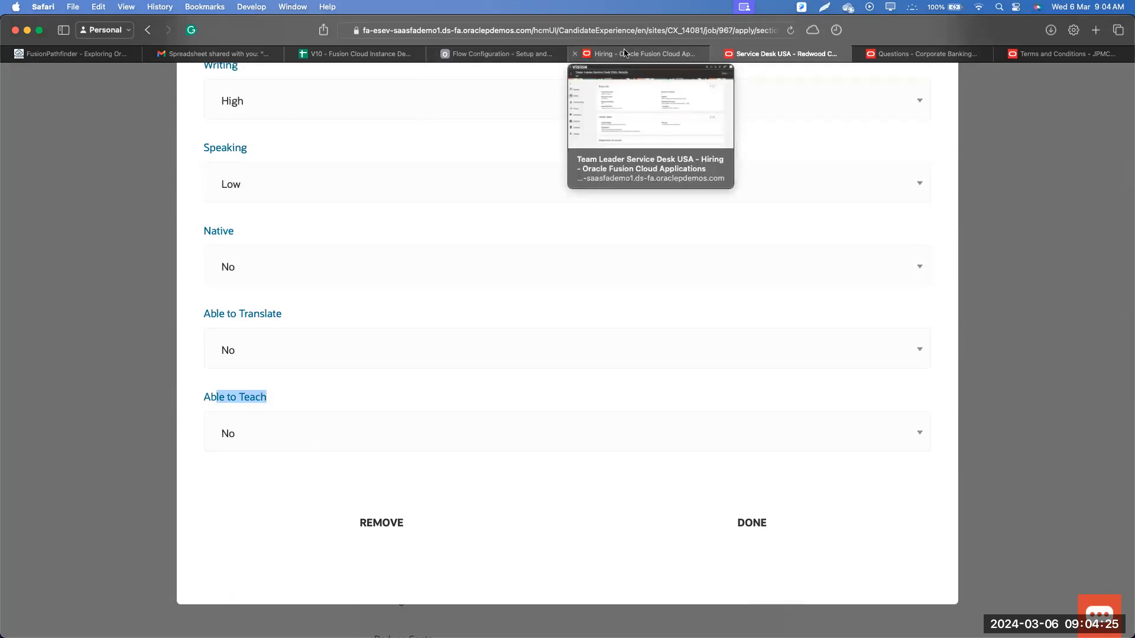
left_click(625, 53)
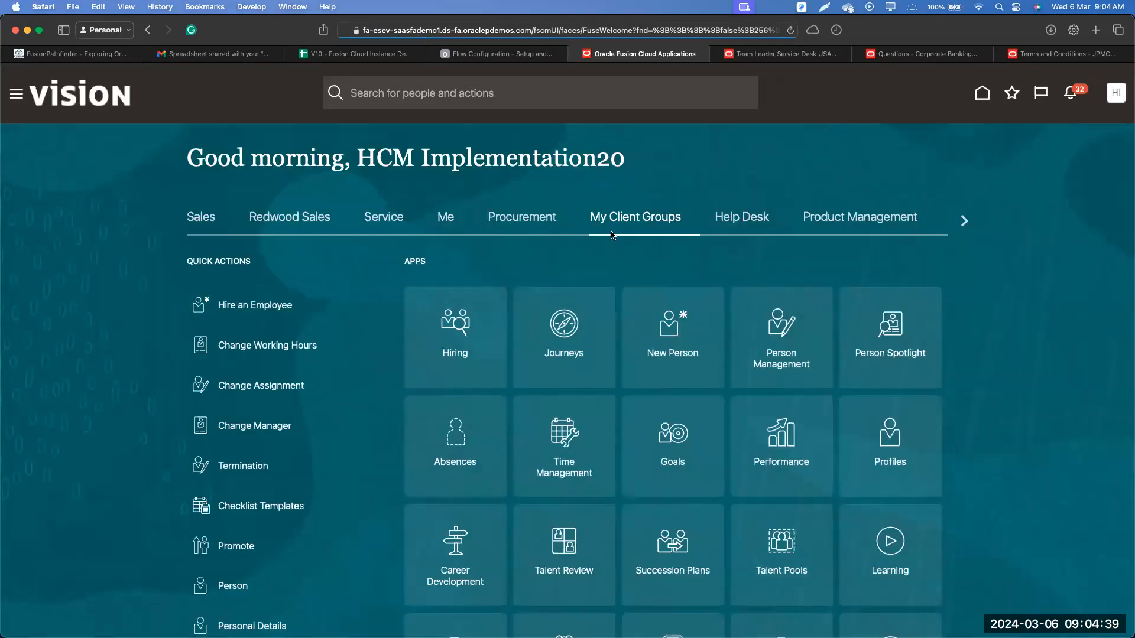
scroll(977, 456, "down", 3)
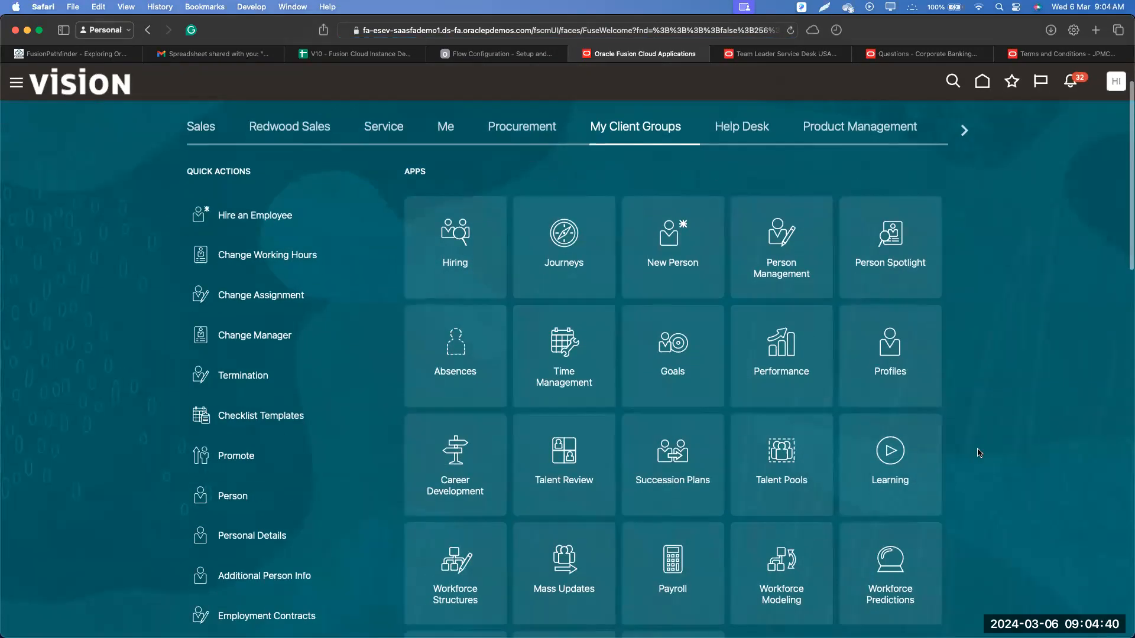
left_click(891, 367)
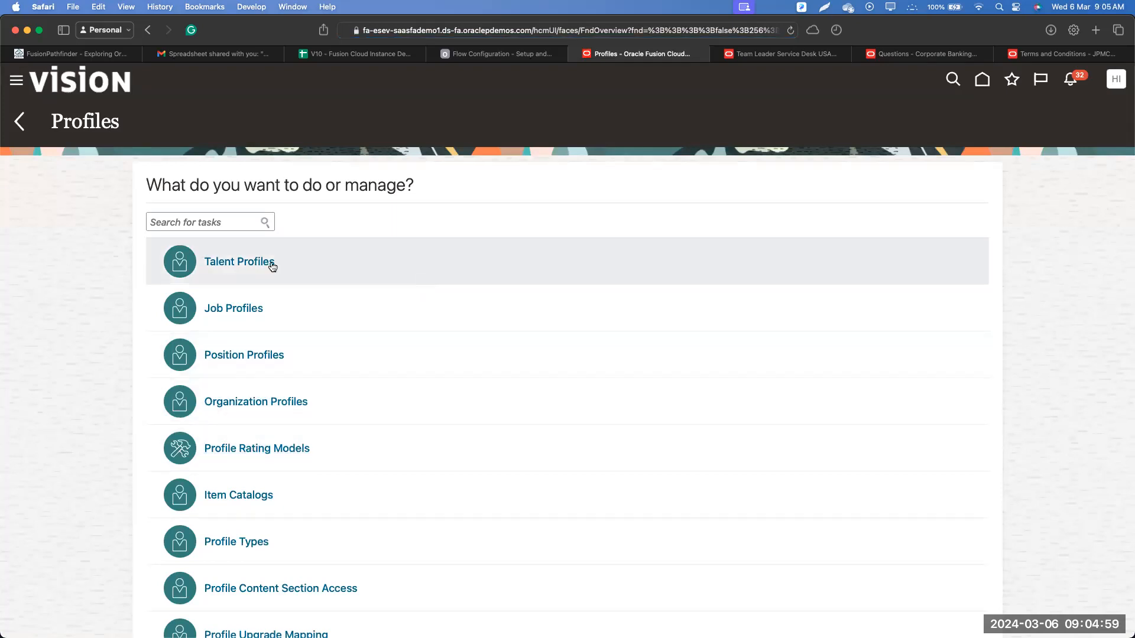
- View the Talent Profiles and Job Profiles lists, returning to the Profiles task list after each
left_click(226, 262)
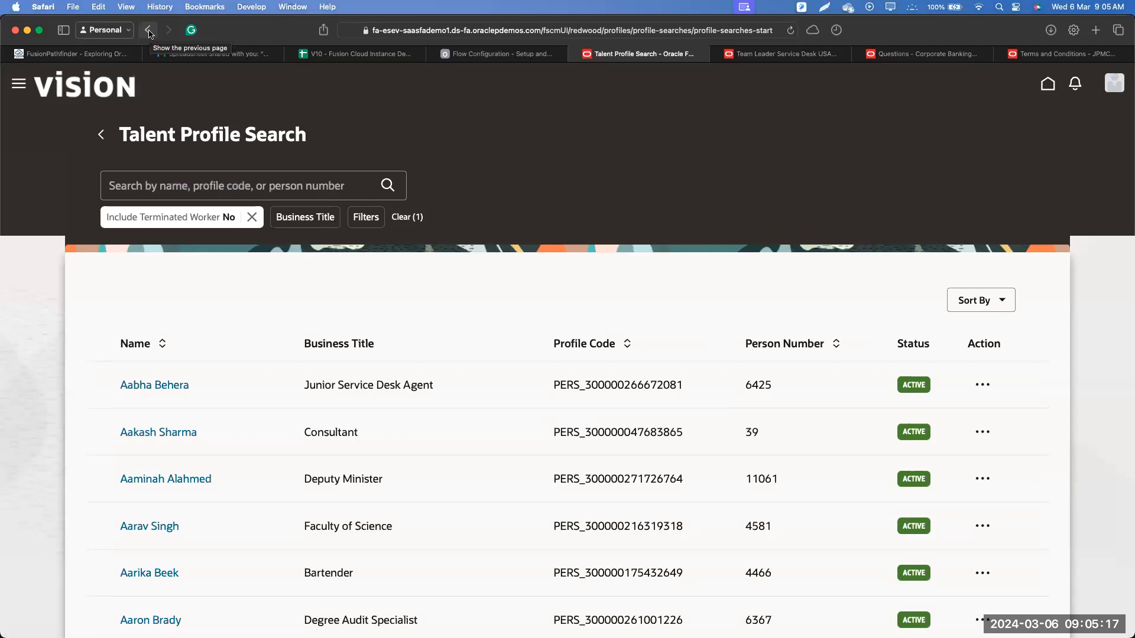
left_click(149, 31)
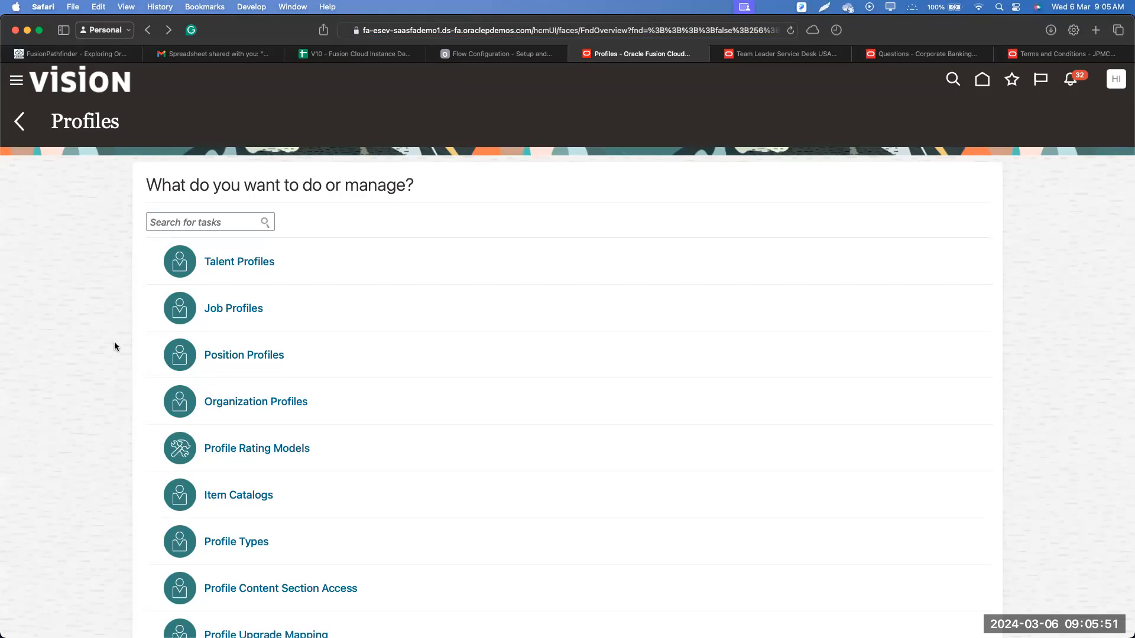
left_click(221, 310)
scroll(89, 353, "down", 2)
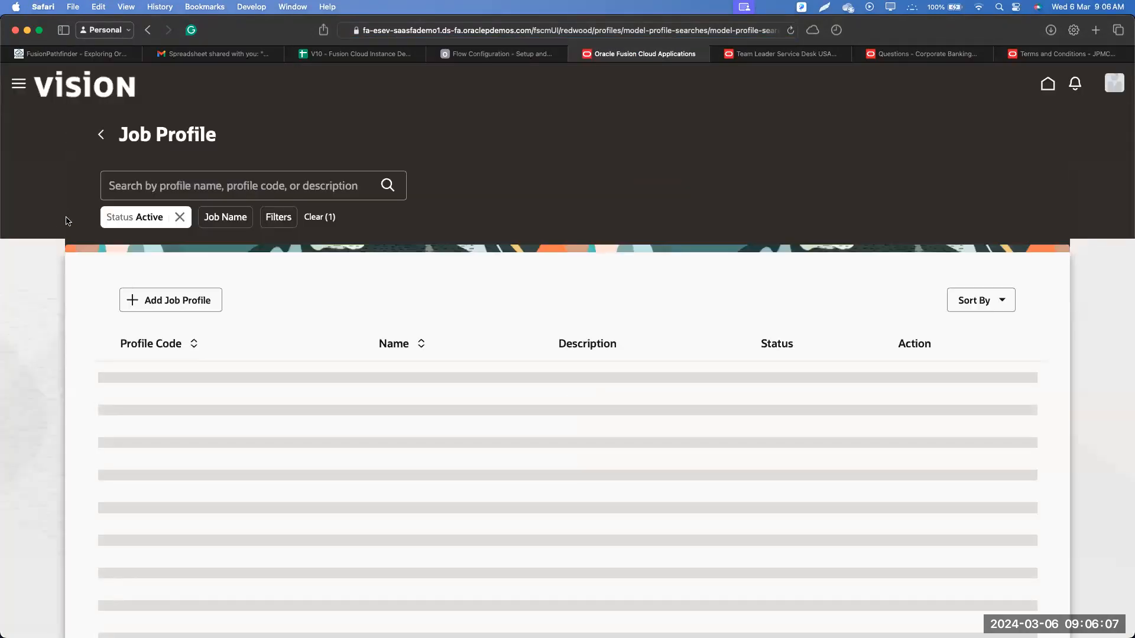
scroll(45, 366, "down", 2)
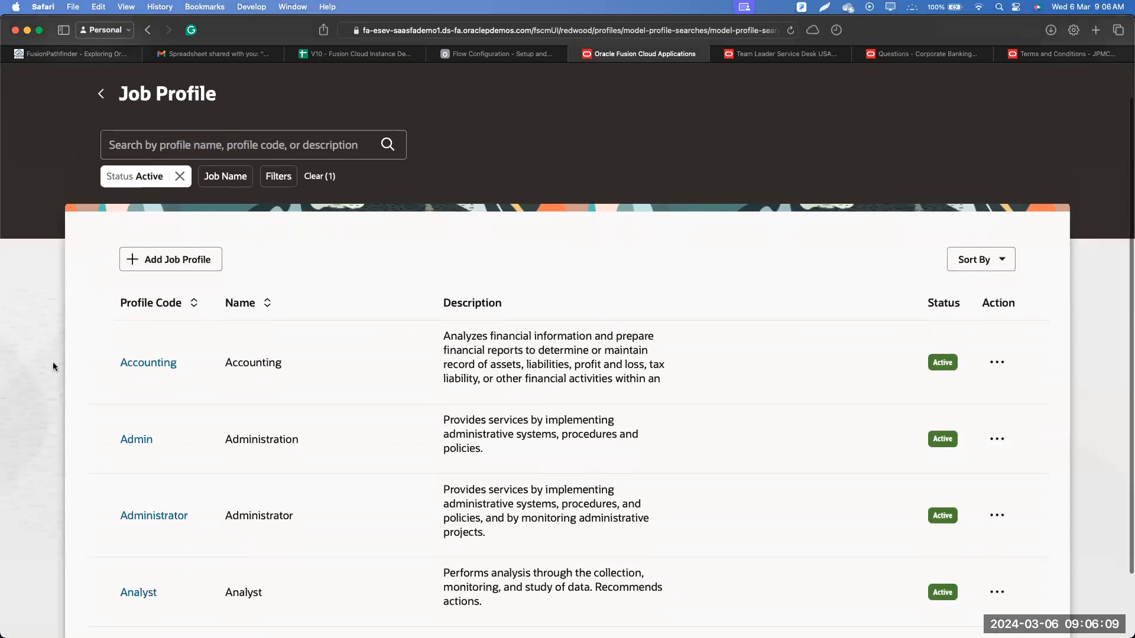
left_click(101, 90)
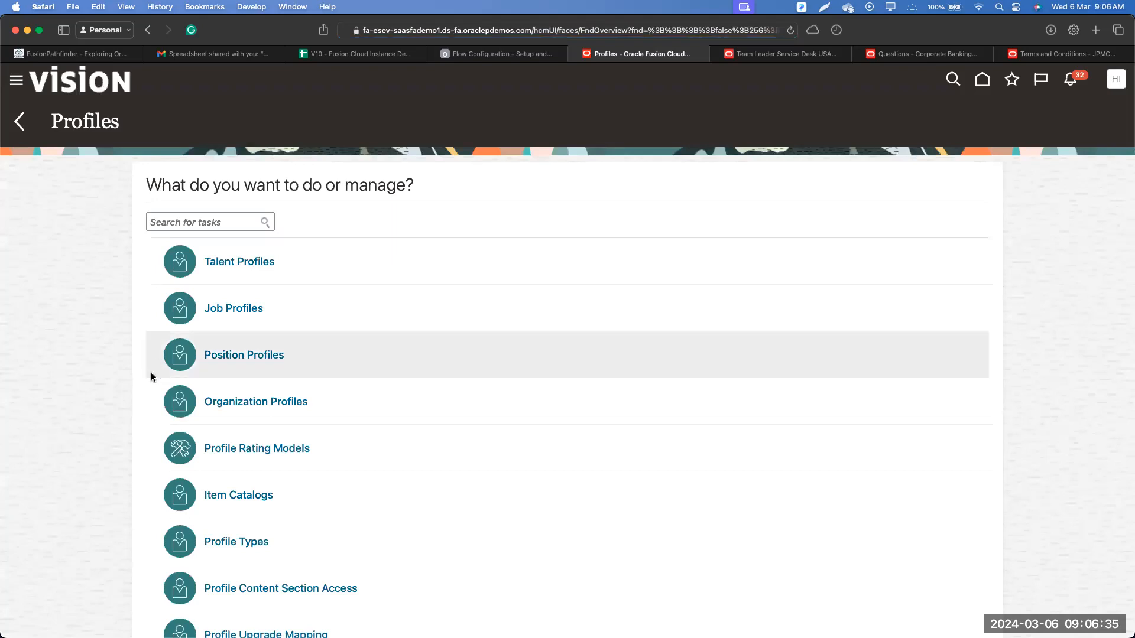
- Open the Person profile type from Profile Types, look through its content sections, and return to the candidate's language form
scroll(93, 420, "down", 2)
left_click(225, 483)
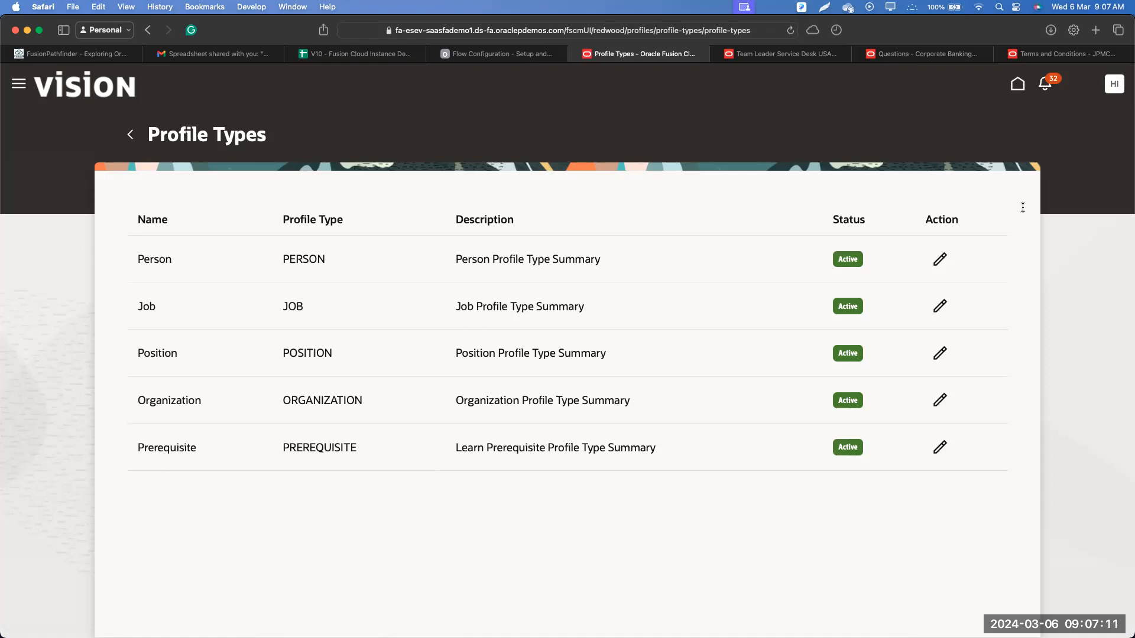
left_click(940, 260)
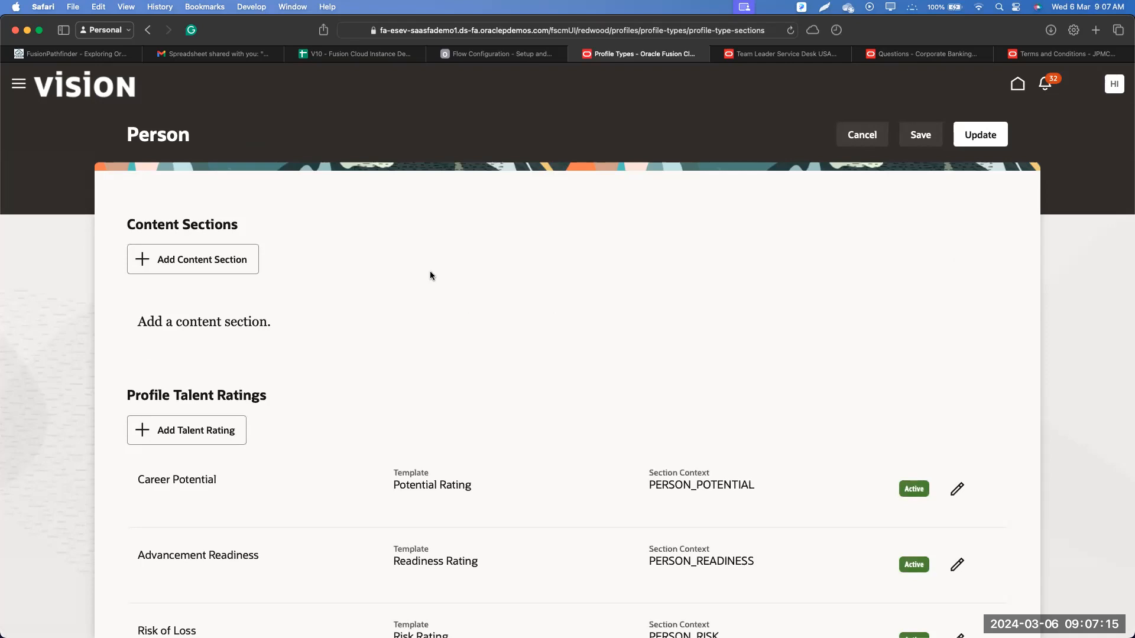
scroll(430, 270, "down", 15)
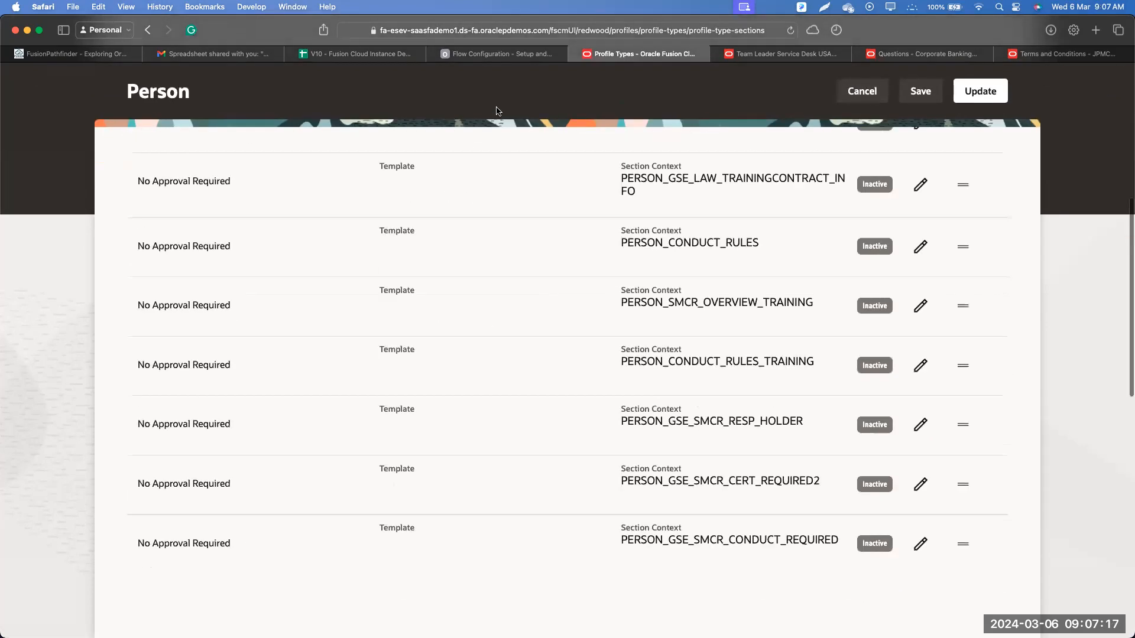
scroll(533, 217, "up", 15)
left_click(768, 53)
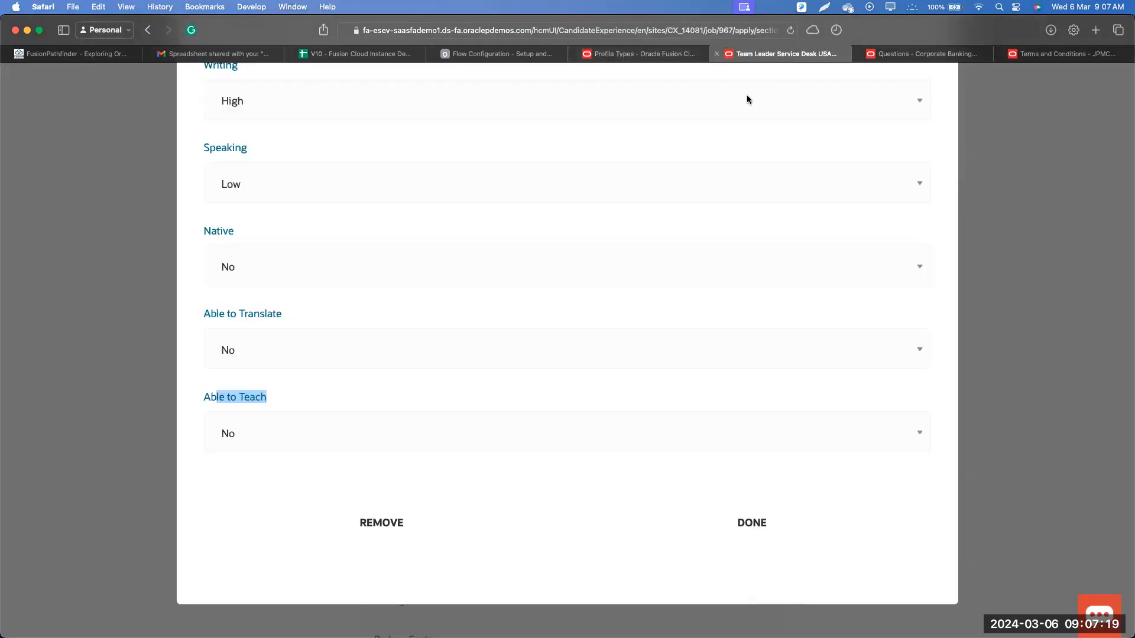
- Return to the Person profile type and open its Languages content section to reach the content section properties
scroll(297, 293, "up", 8)
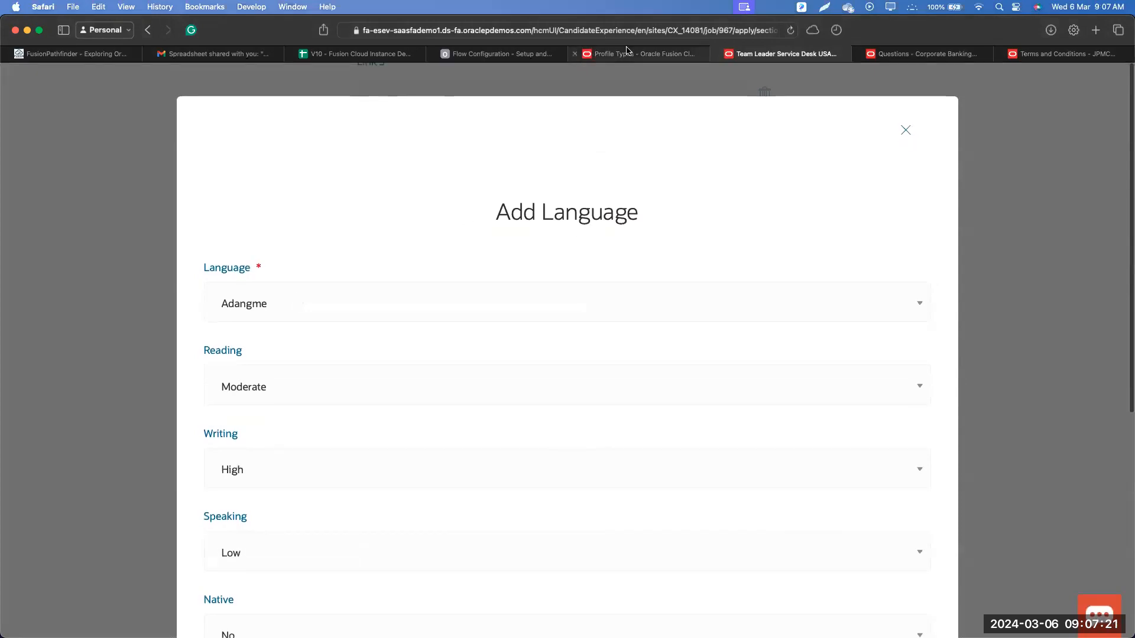
left_click(638, 54)
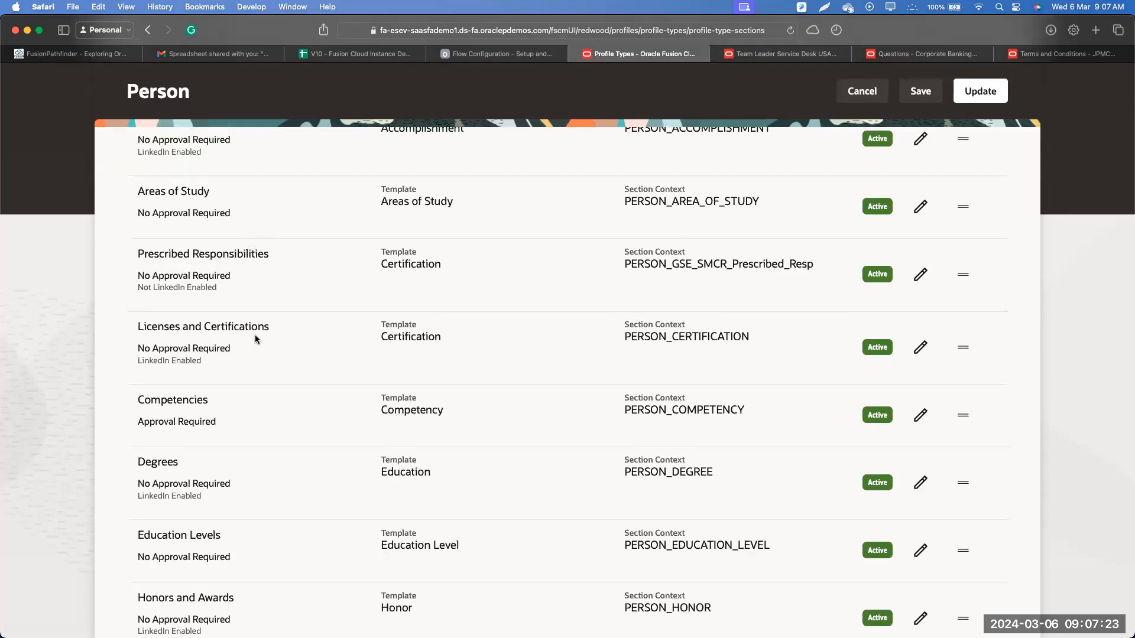
scroll(254, 334, "down", 5)
scroll(233, 429, "down", 4)
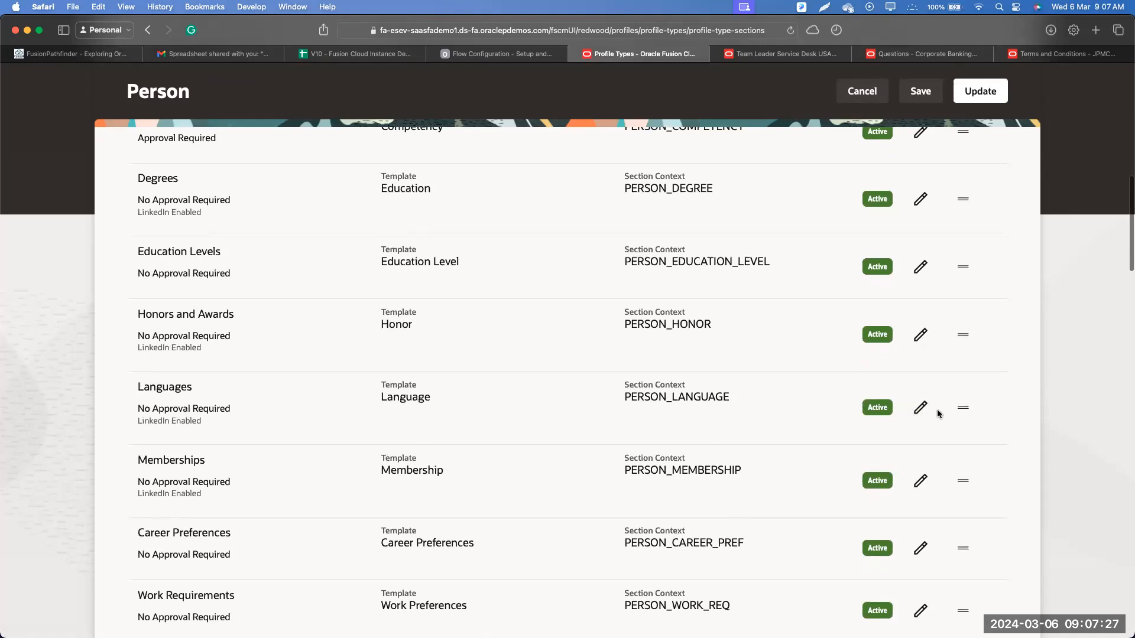
scroll(918, 410, "up", 15)
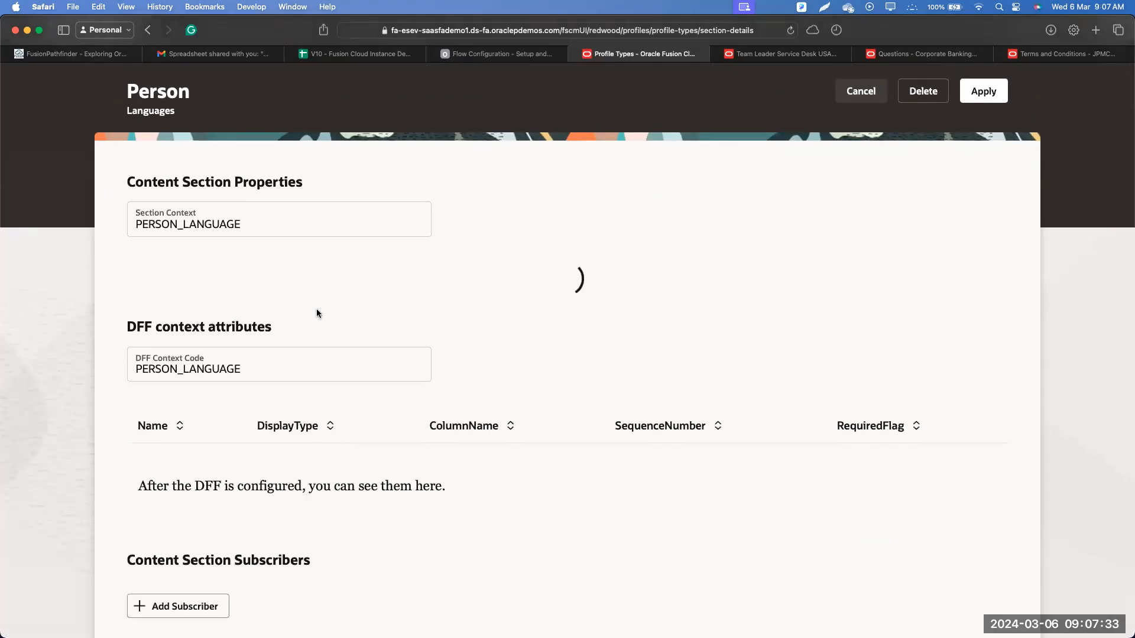
scroll(459, 408, "down", 10)
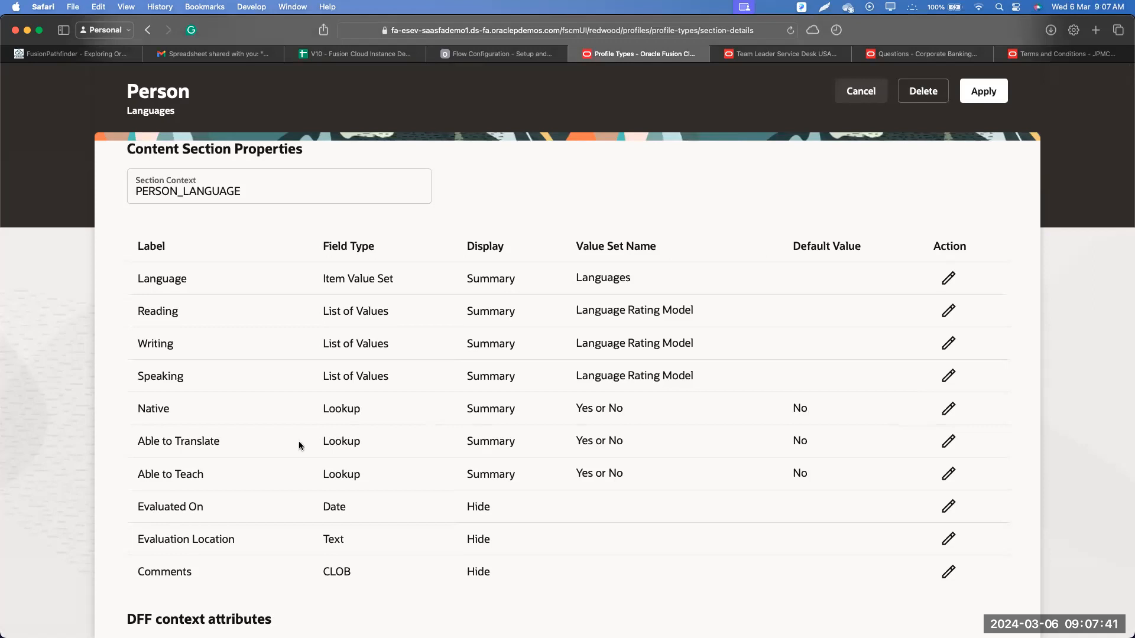
- Set the display of the Able to Translate field to Hide and apply the change to that row
left_click(948, 441)
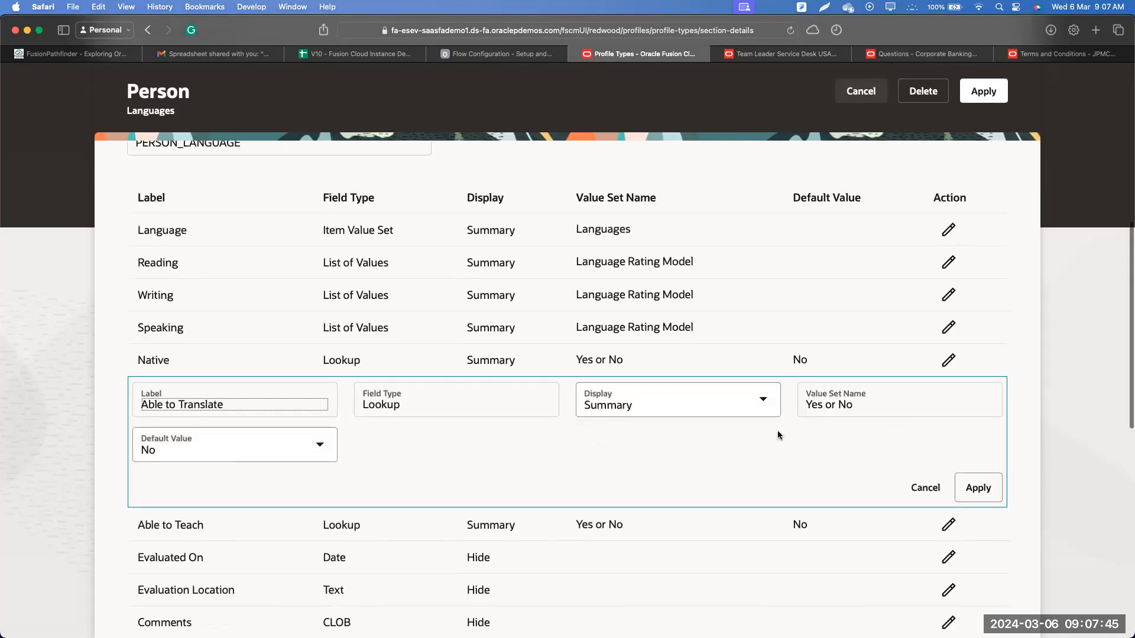
left_click(650, 405)
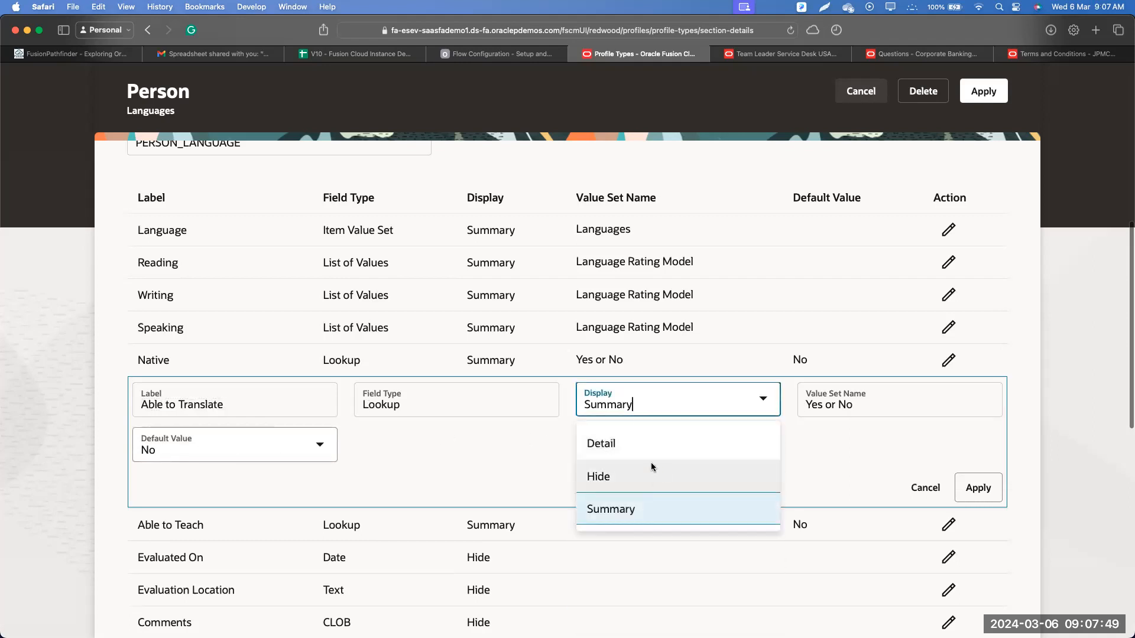
left_click(644, 472)
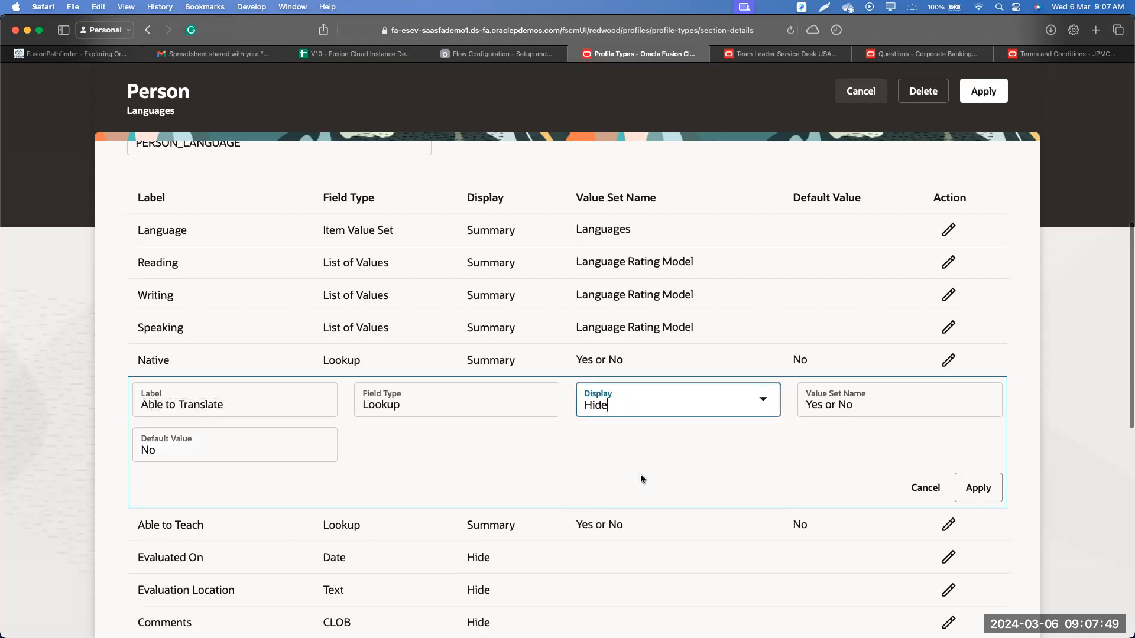
left_click(988, 490)
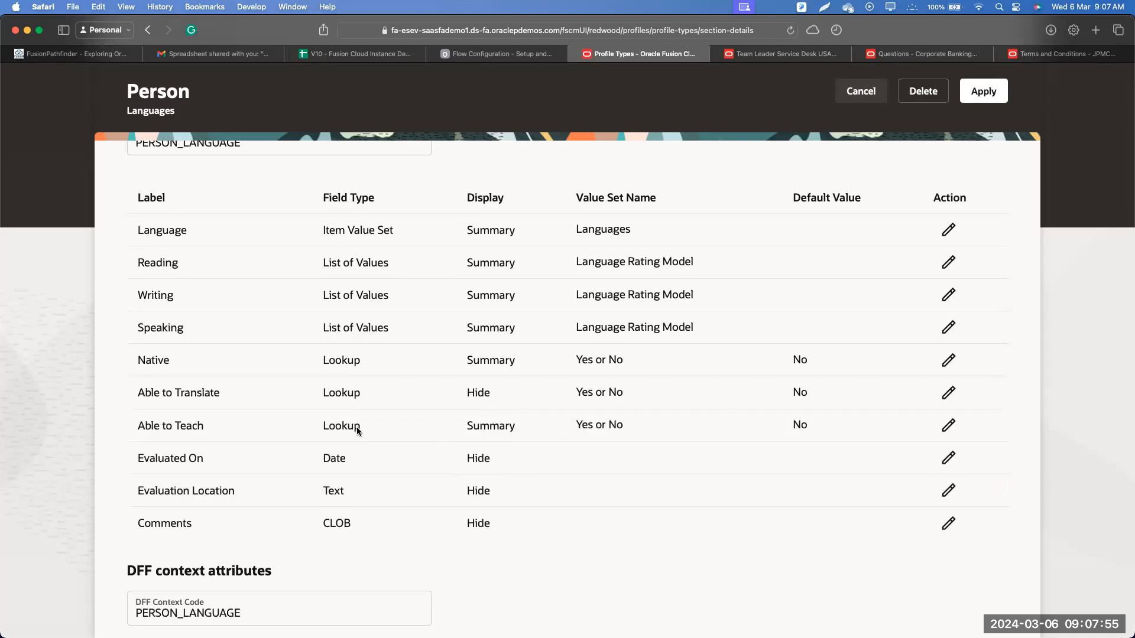
- Set the Able to Teach field's display to Hide and apply the edited Languages content section
left_click(949, 426)
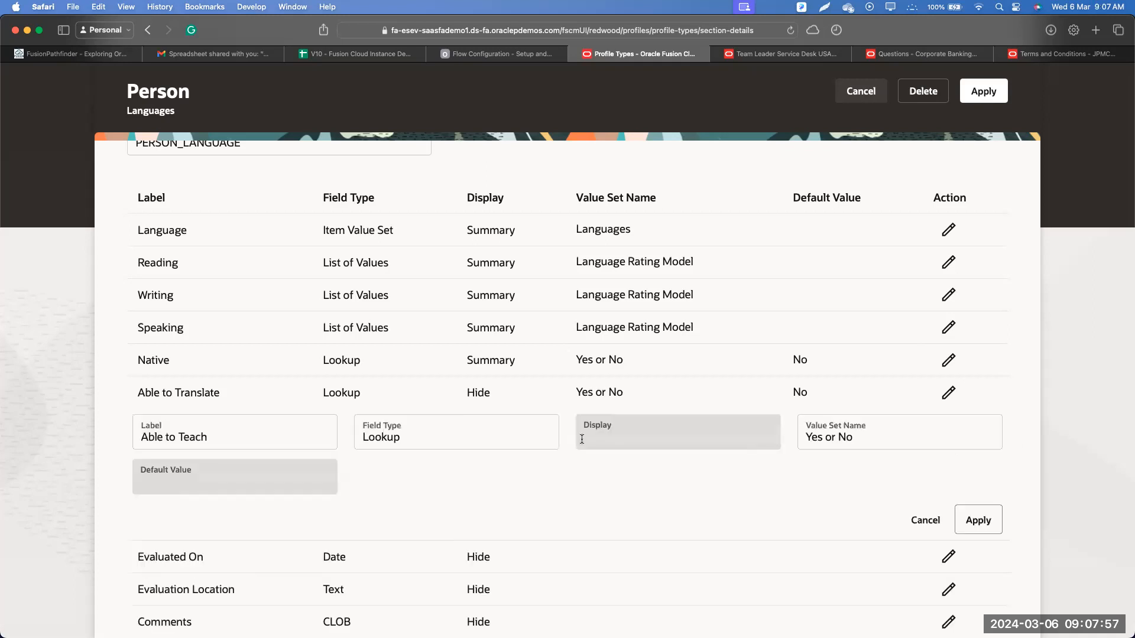
left_click(639, 440)
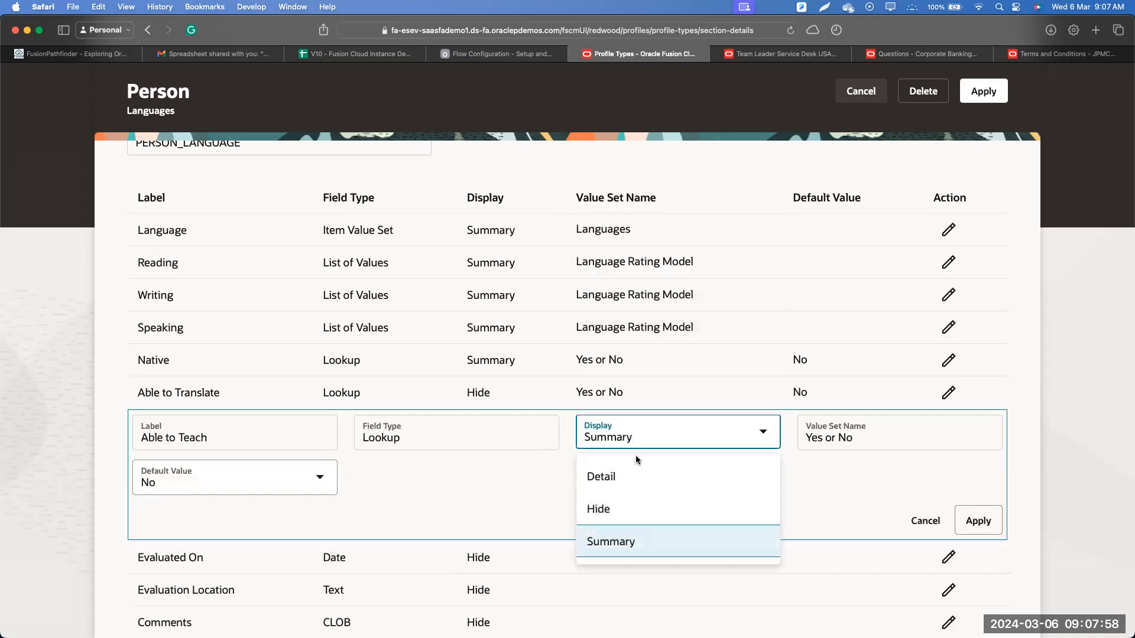
left_click(612, 508)
left_click(965, 520)
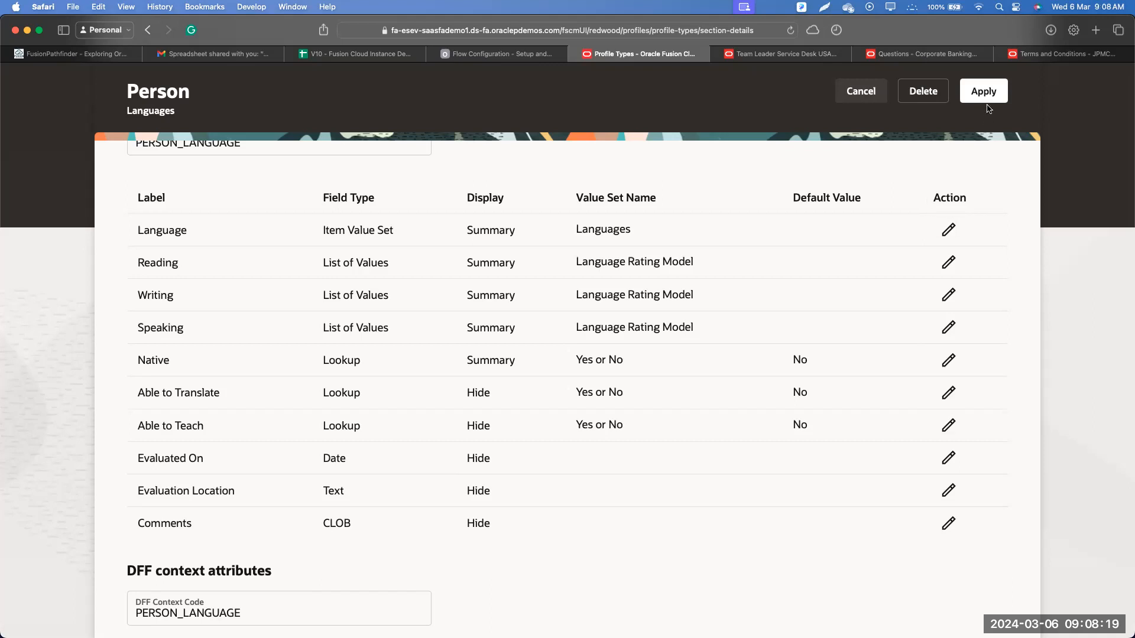
scroll(1039, 362, "up", 10)
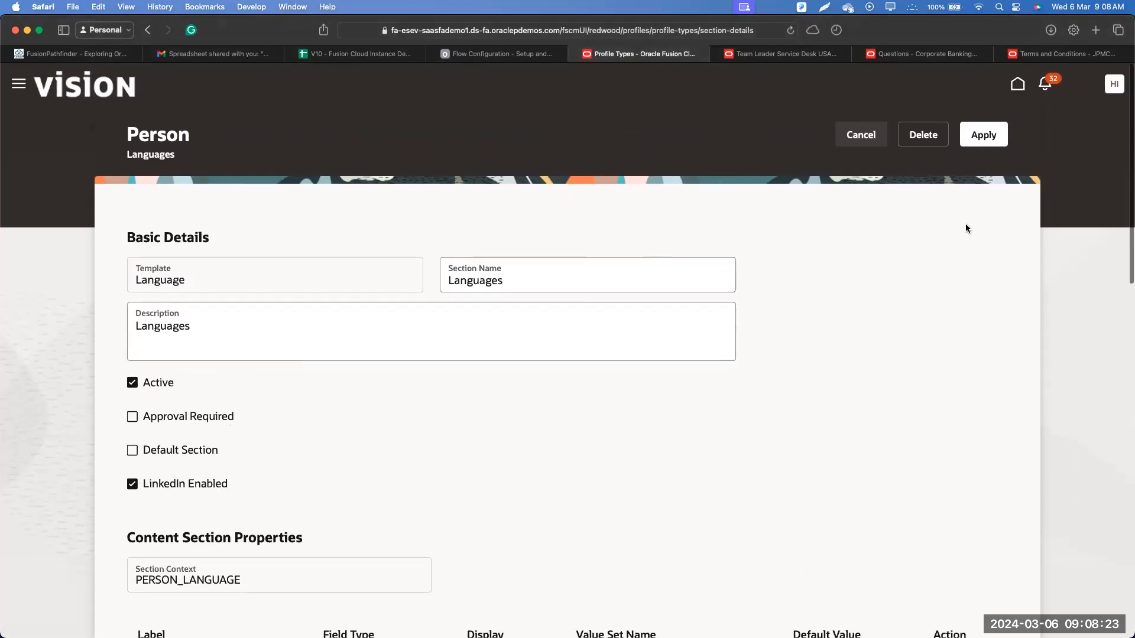
left_click(983, 147)
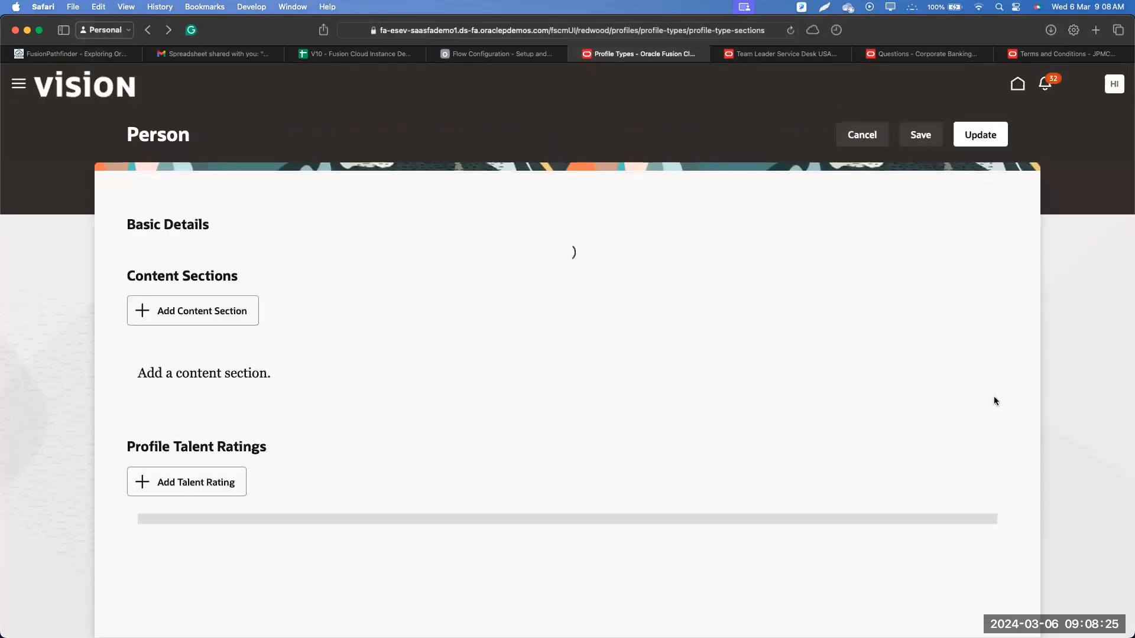
- Start a new content section from the Language template, name it UNO Languages, and mark it as active
scroll(90, 370, "down", 3)
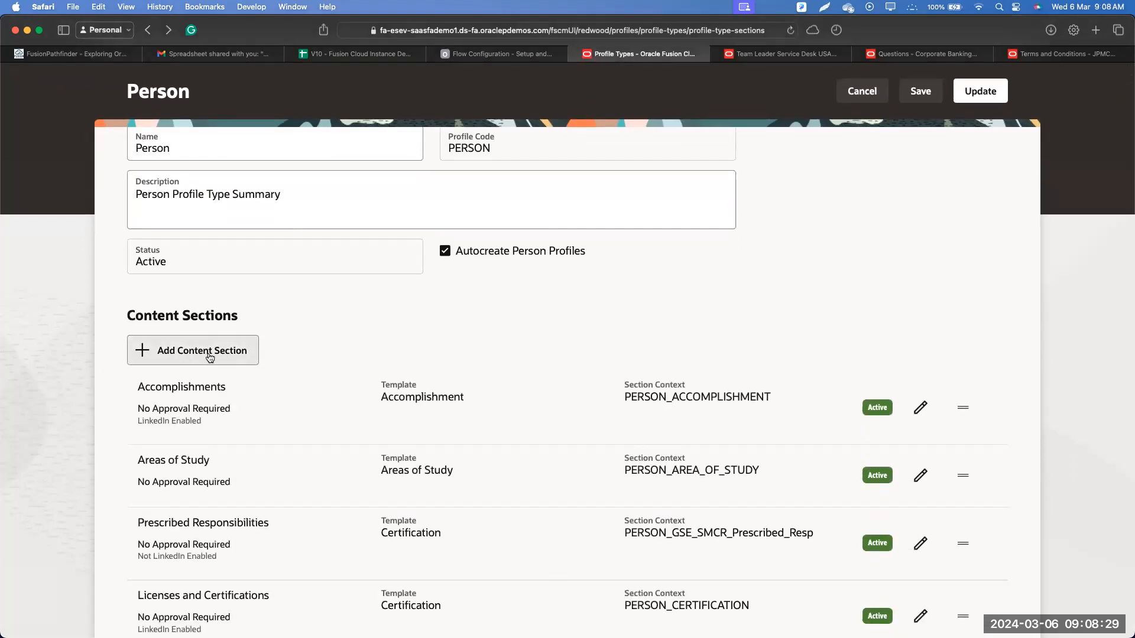
left_click(210, 357)
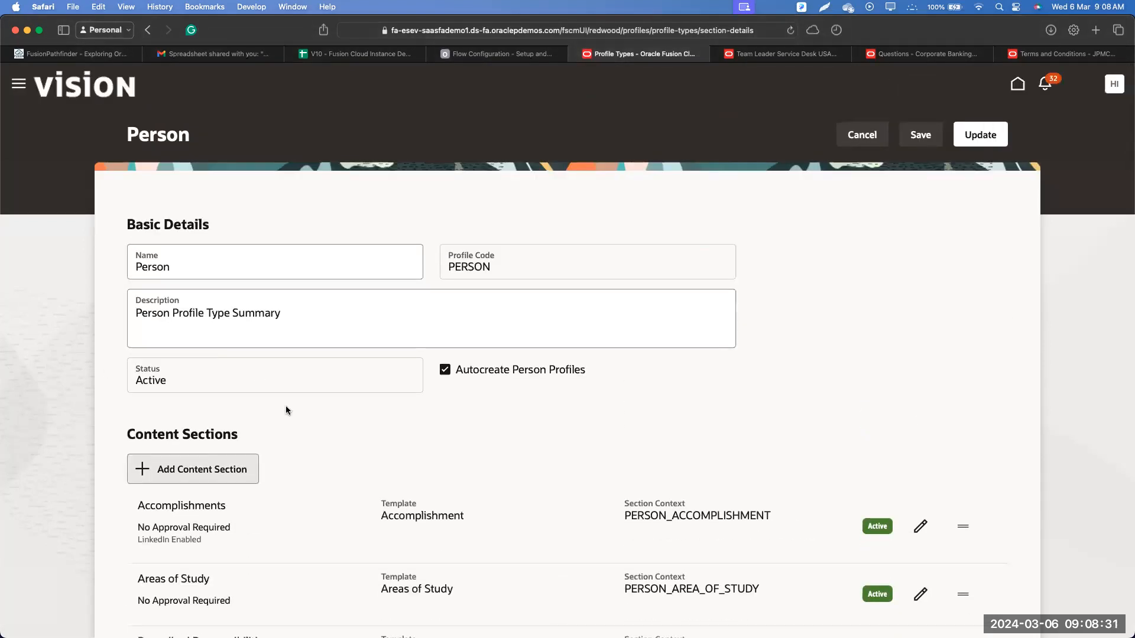
left_click(443, 275)
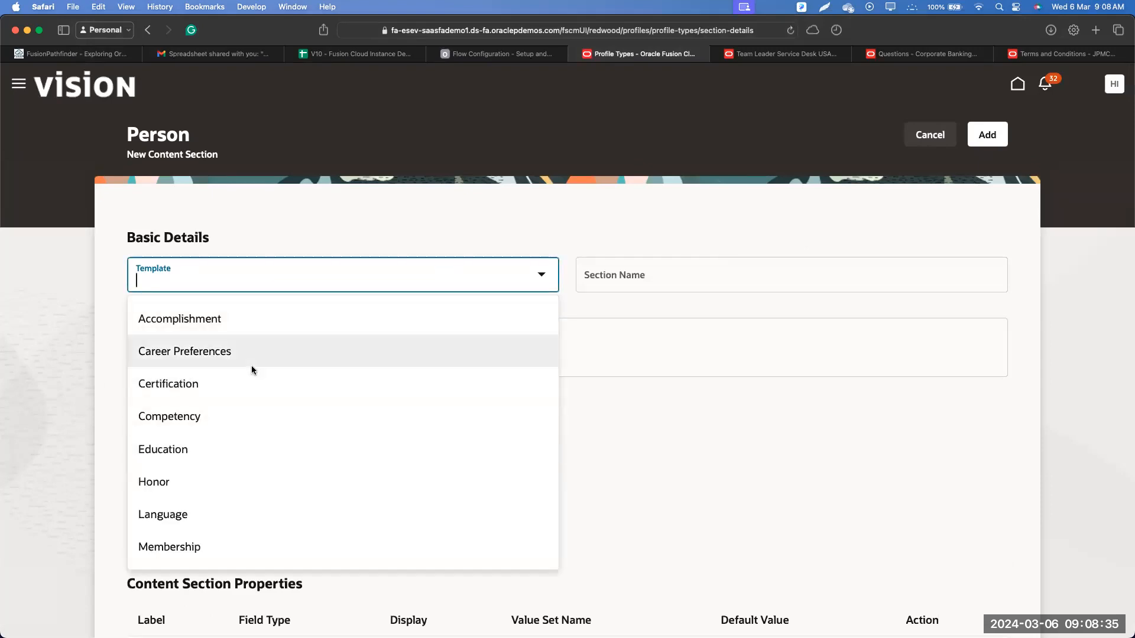
left_click(253, 511)
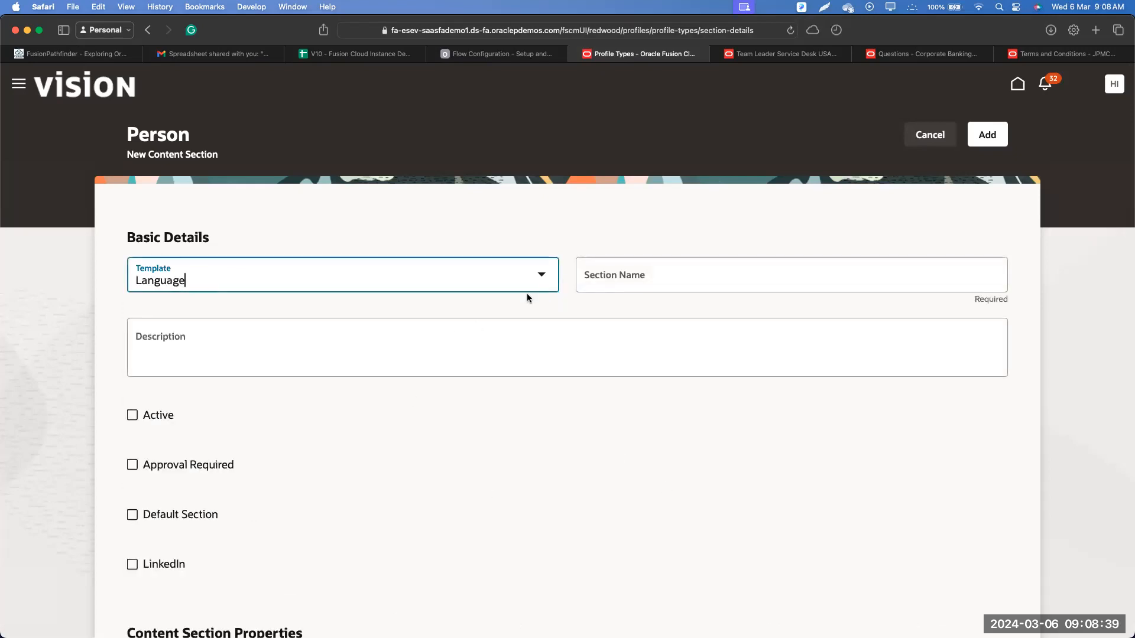
left_click(595, 283)
type("U")
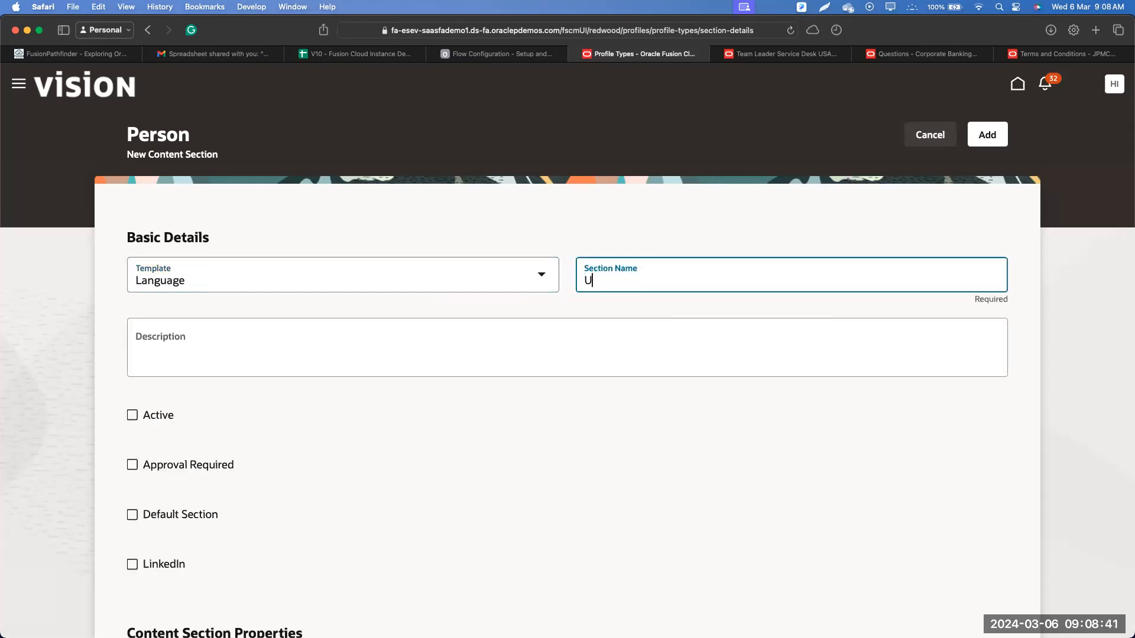
type("NO Languages")
scroll(230, 532, "down", 2)
left_click(141, 295)
scroll(196, 419, "down", 5)
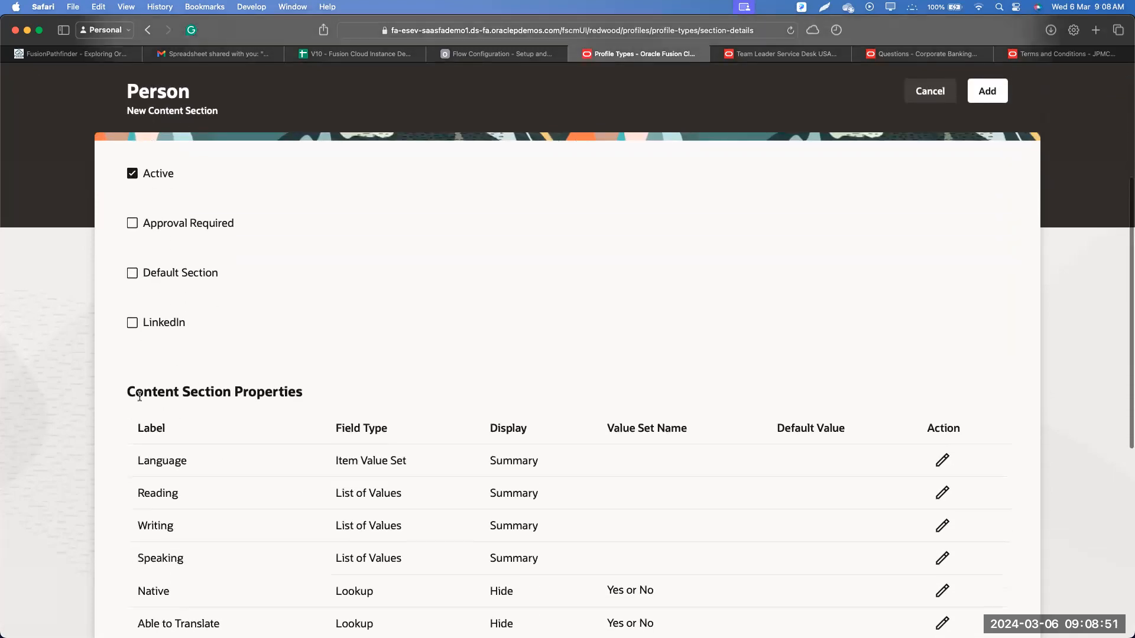
- Review the new section's content properties and open a blank entry under Content Section Subscribers
scroll(108, 390, "down", 1)
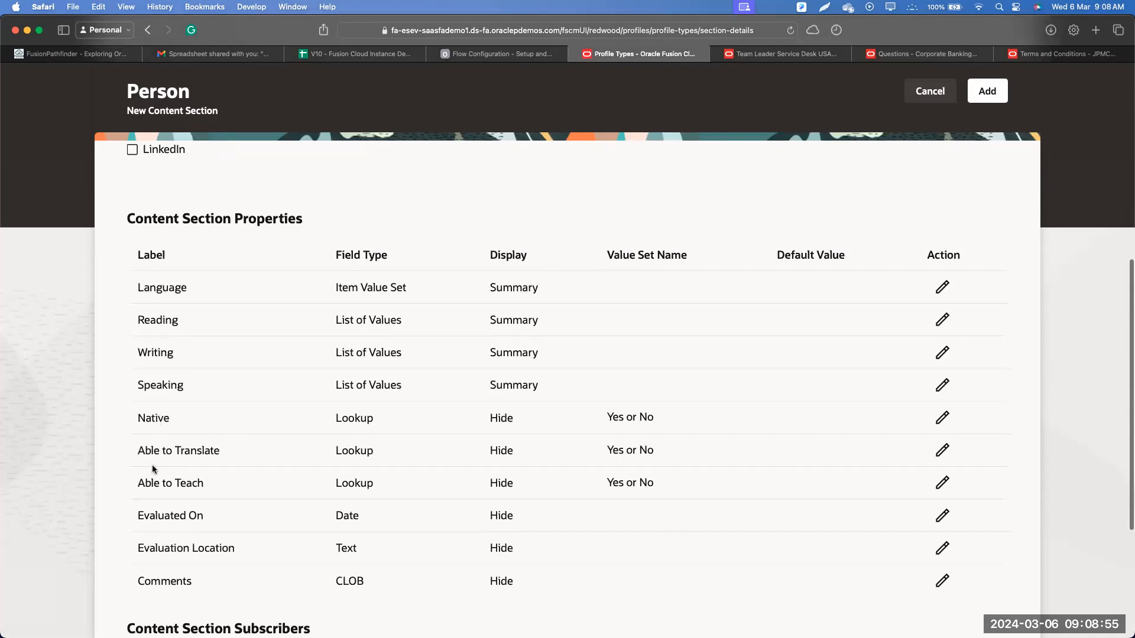
scroll(434, 470, "down", 2)
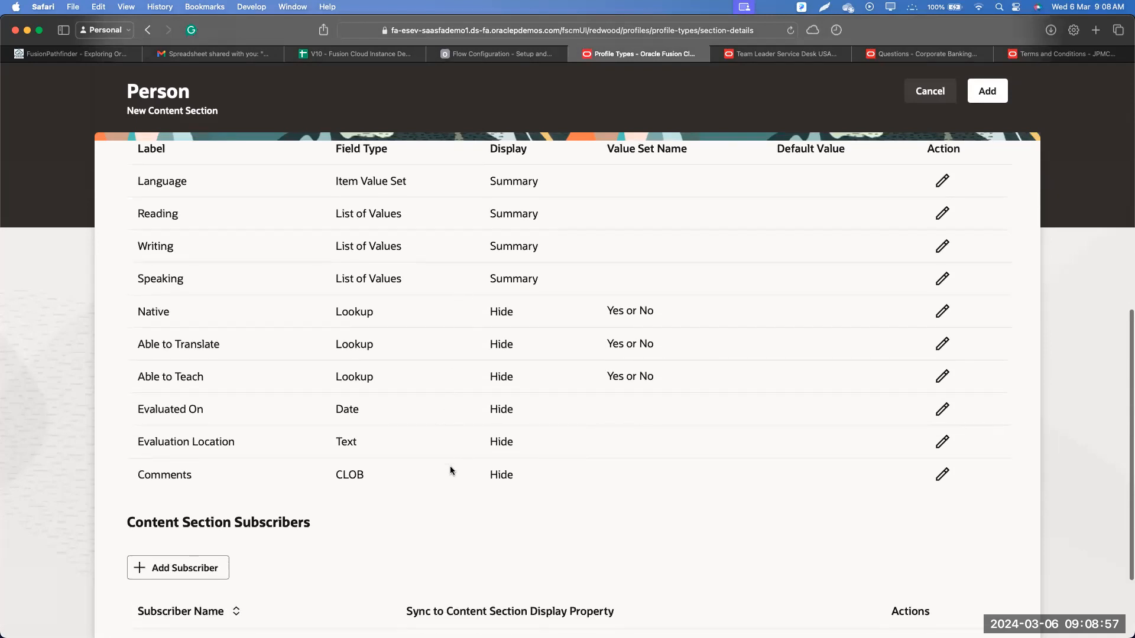
scroll(452, 467, "down", 2)
scroll(449, 465, "up", 5)
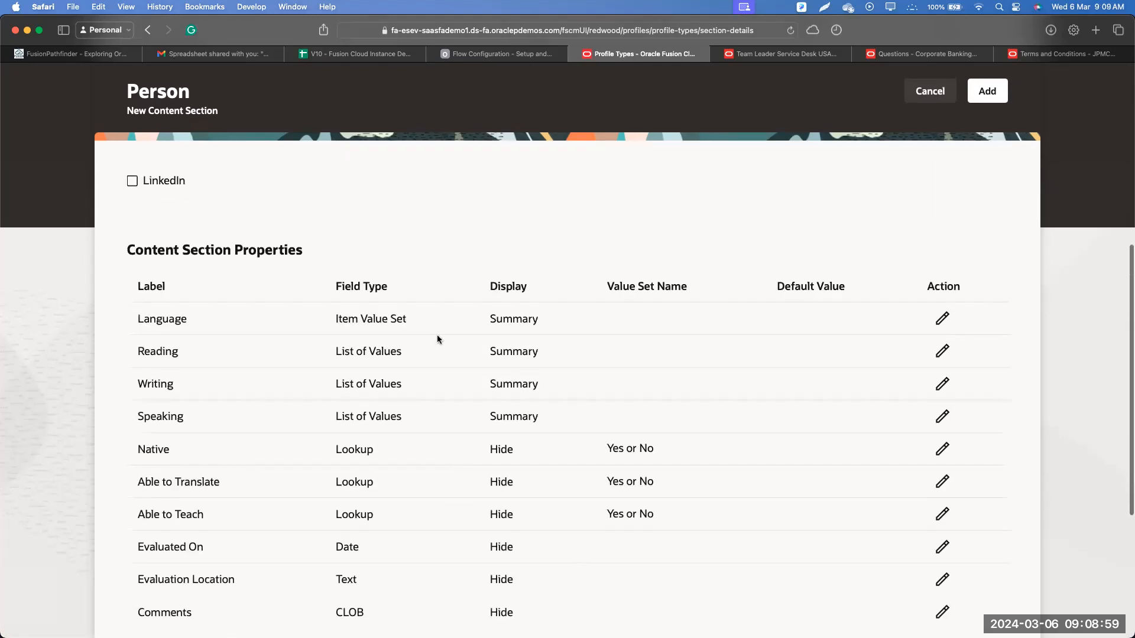
scroll(388, 470, "down", 5)
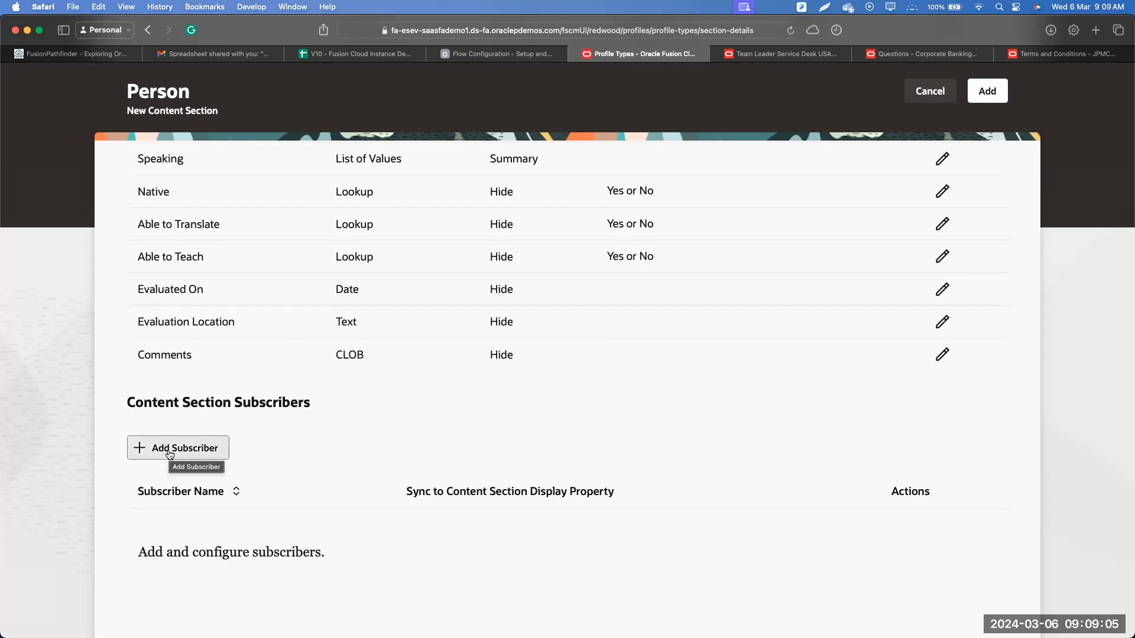
left_click(195, 449)
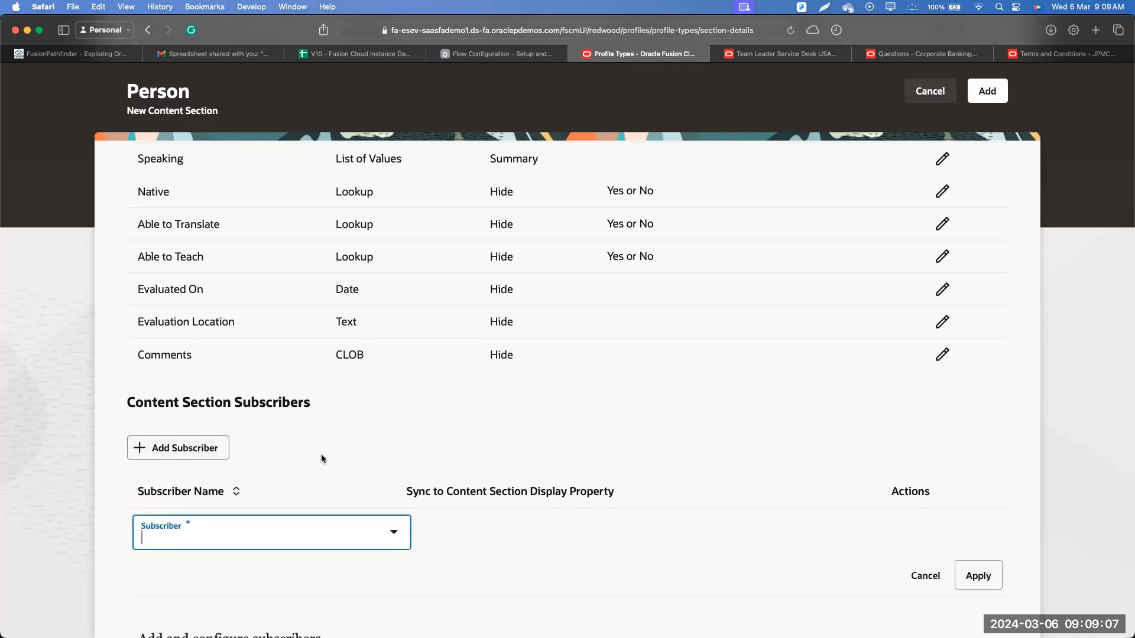
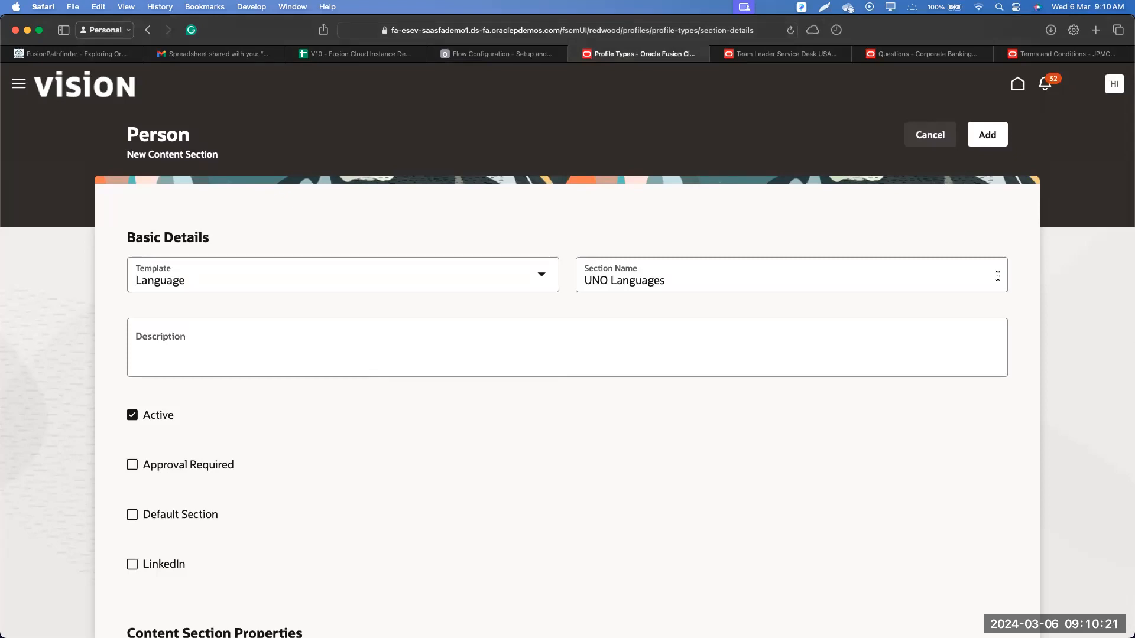
- Return from the new content section to the Person profile type's main page and update the profile type
scroll(998, 276, "down", 3)
scroll(999, 279, "left", 5)
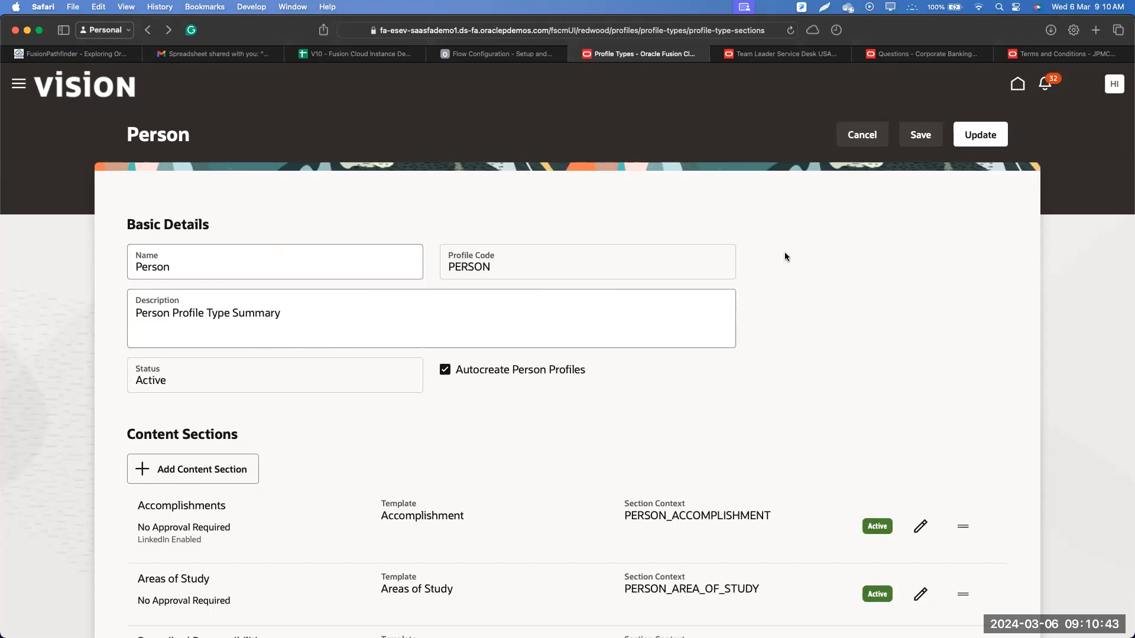
left_click(985, 134)
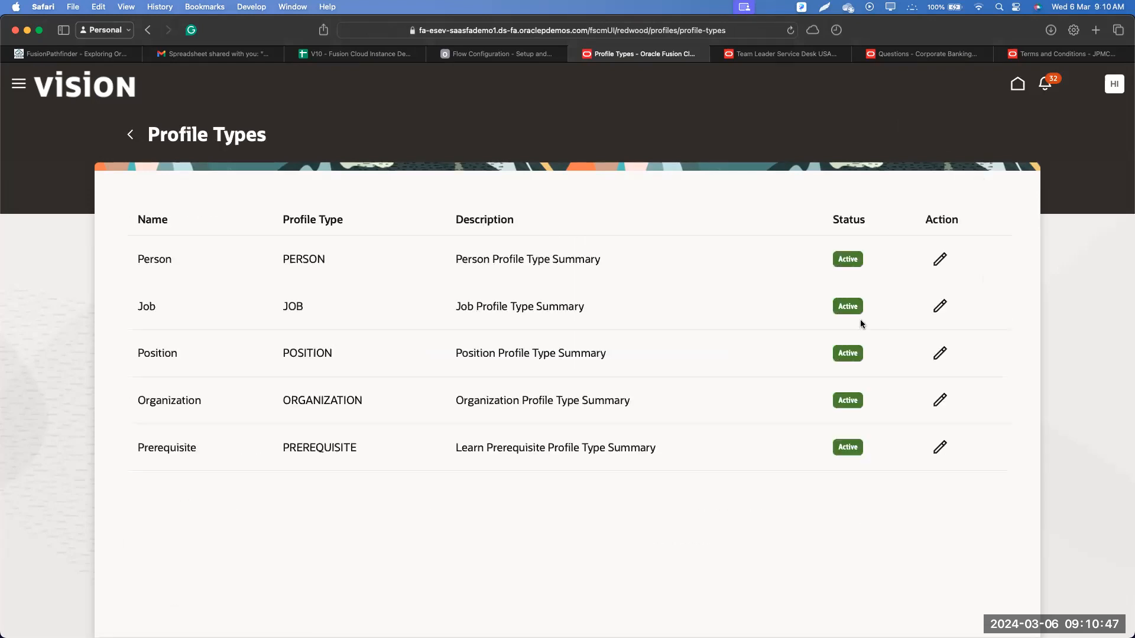
- Switch to the flow configuration, save version V1 of UNO_Professional as a draft, and return to the flow's overview
left_click(476, 54)
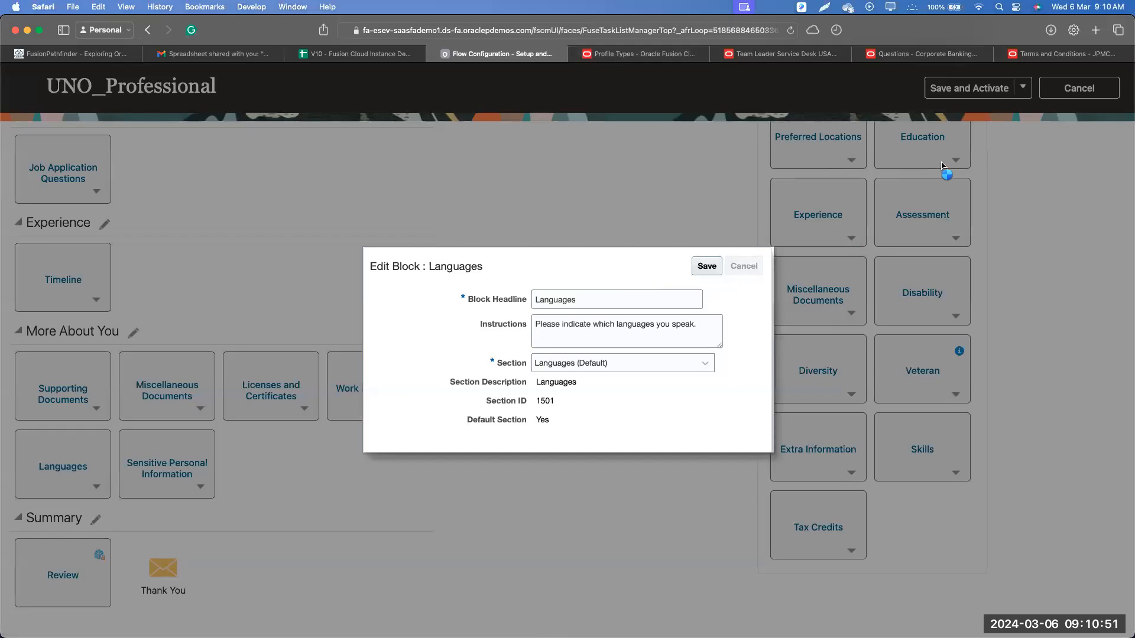
left_click(1028, 97)
left_click(1023, 89)
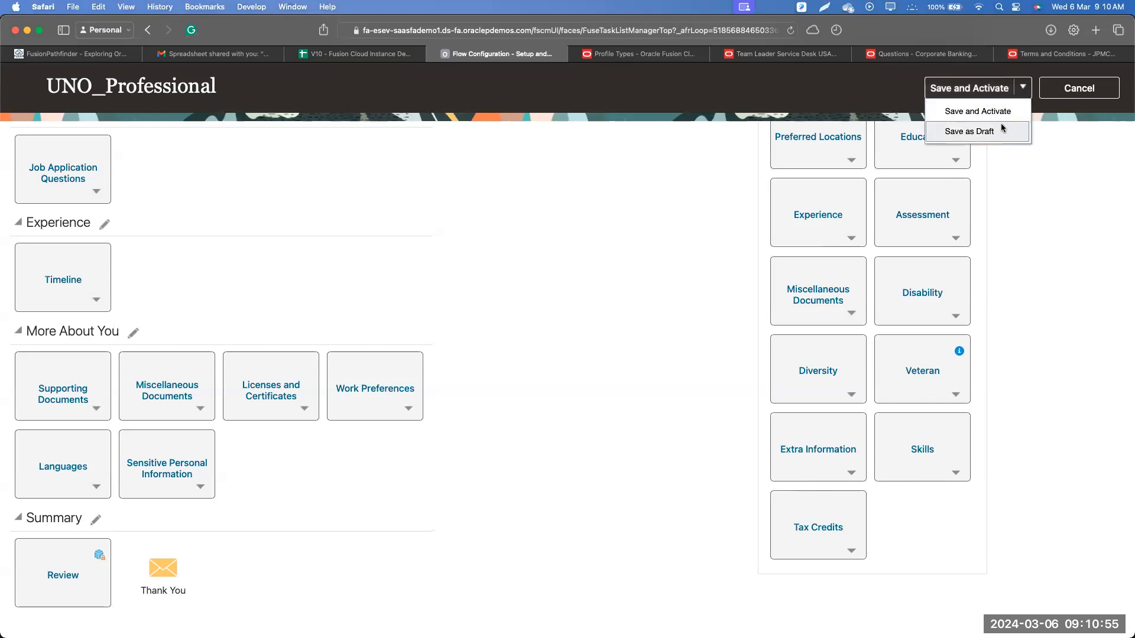
left_click(1001, 127)
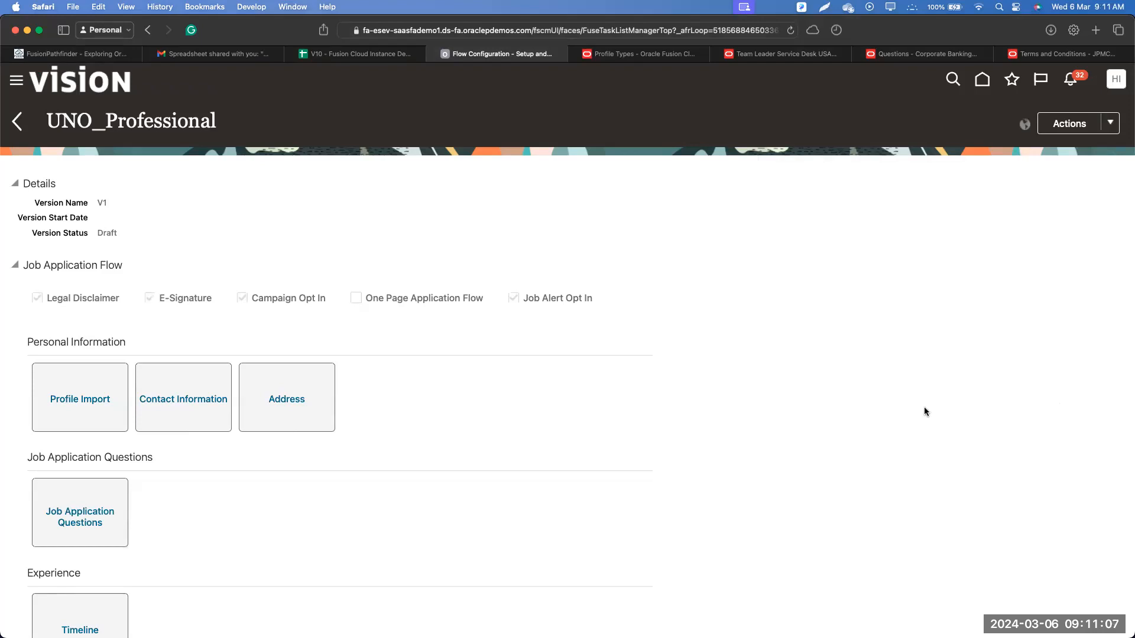
left_click(28, 125)
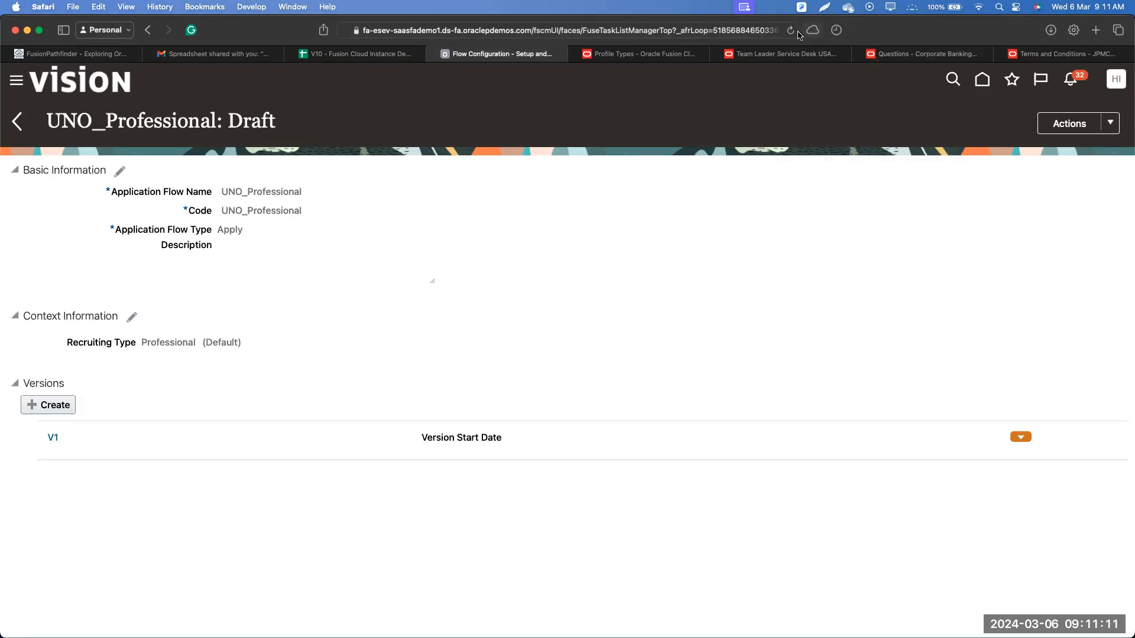
- Replace the path in the browser address after the server name with fscmUI/faces/AtkHomePageWelcome and load the home page
left_click(567, 30)
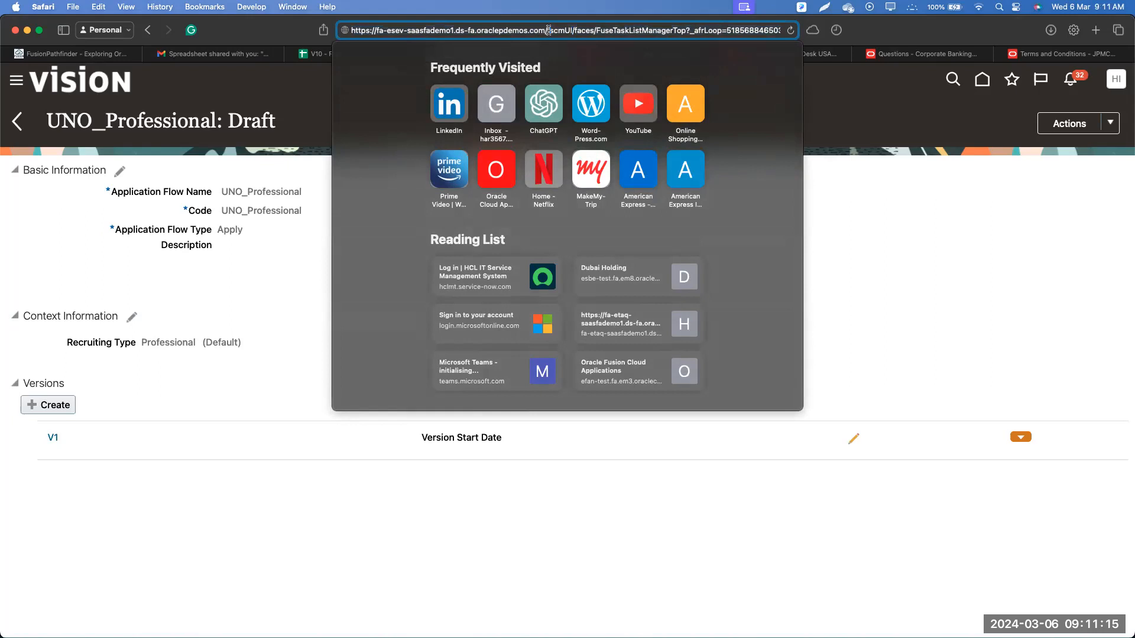
left_click_drag(545, 30, 786, 30)
type("f")
key("Return")
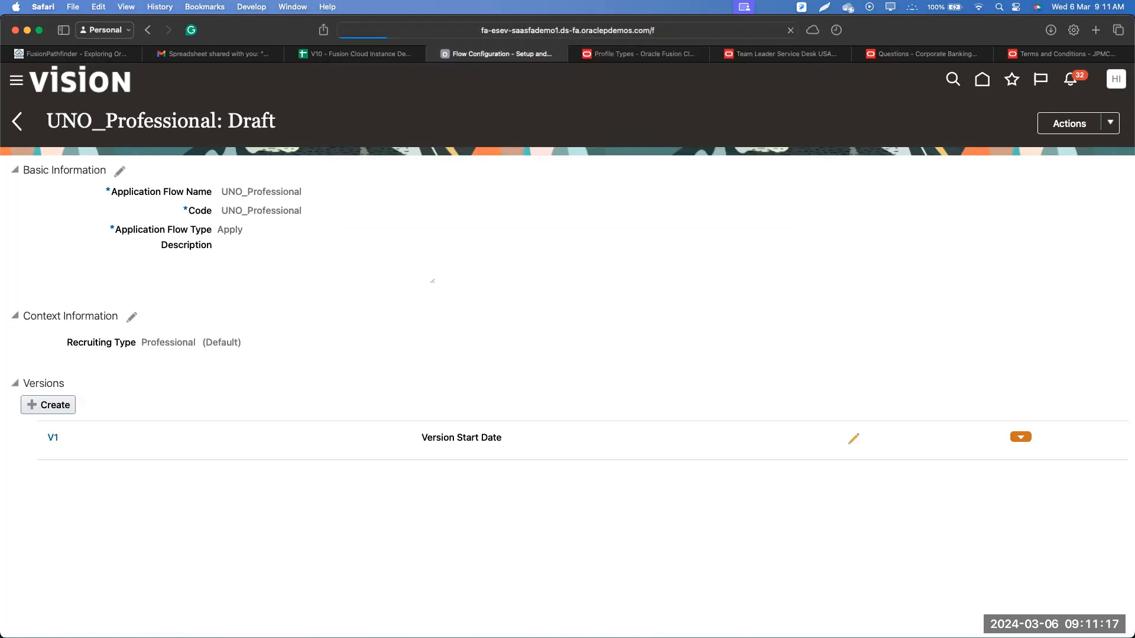
left_click(654, 30)
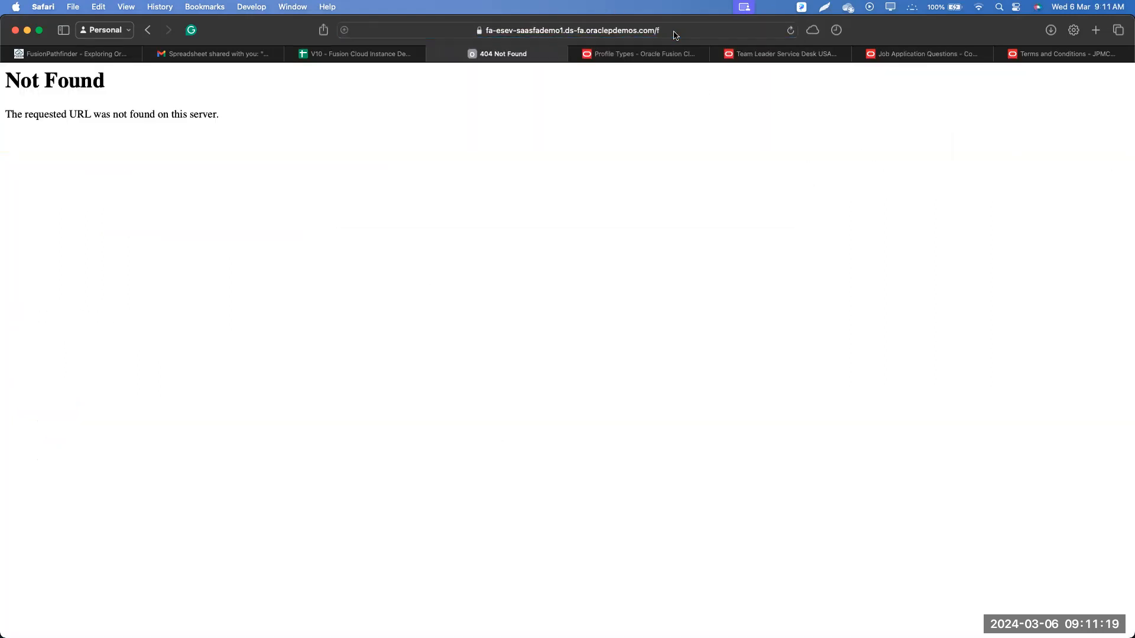
key("Right")
key("BackSpace")
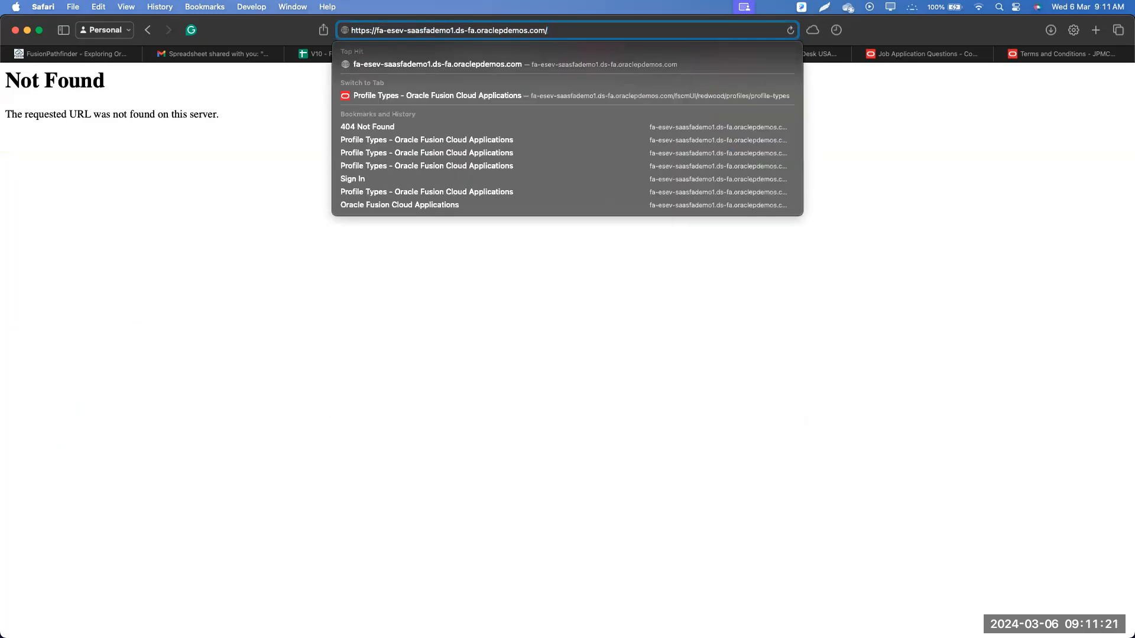
type("fscmUI/faces/AtkHomePageWelcome")
key("Return")
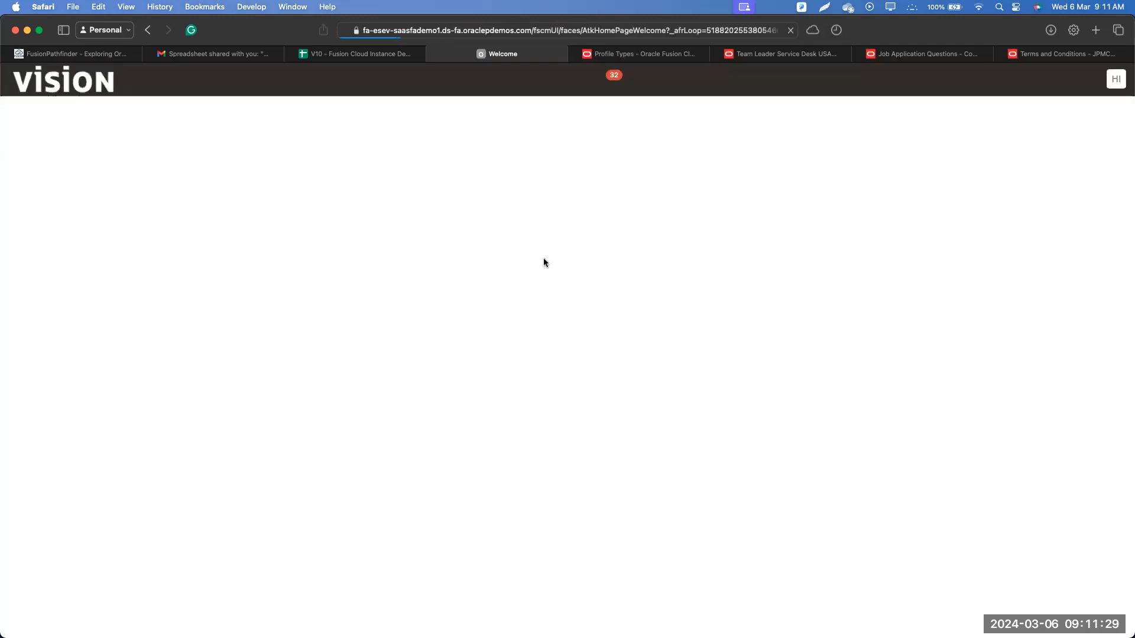
- Go to Setup and Maintenance and open the Job Application Flow Configuration task in the Candidate Experience functional area
left_click(978, 80)
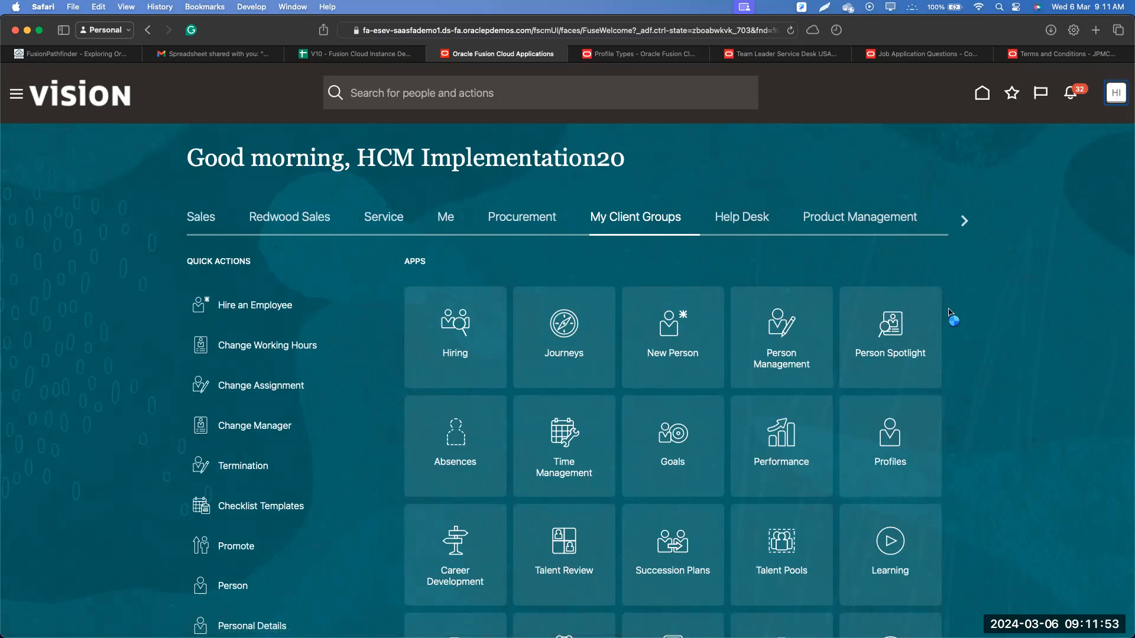
left_click(902, 288)
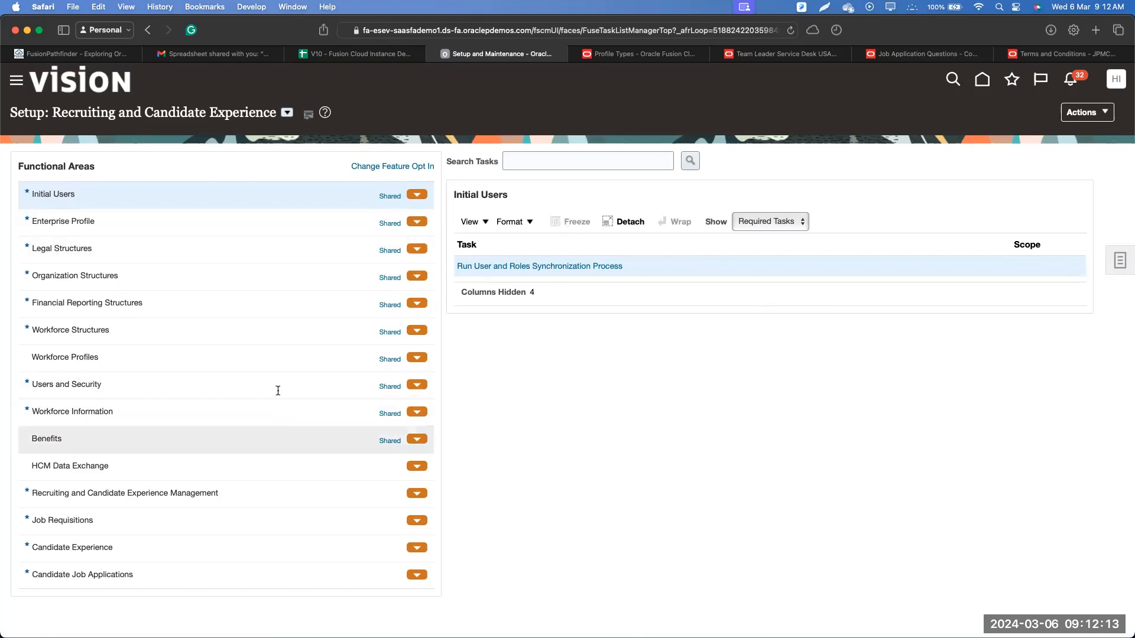
left_click(158, 545)
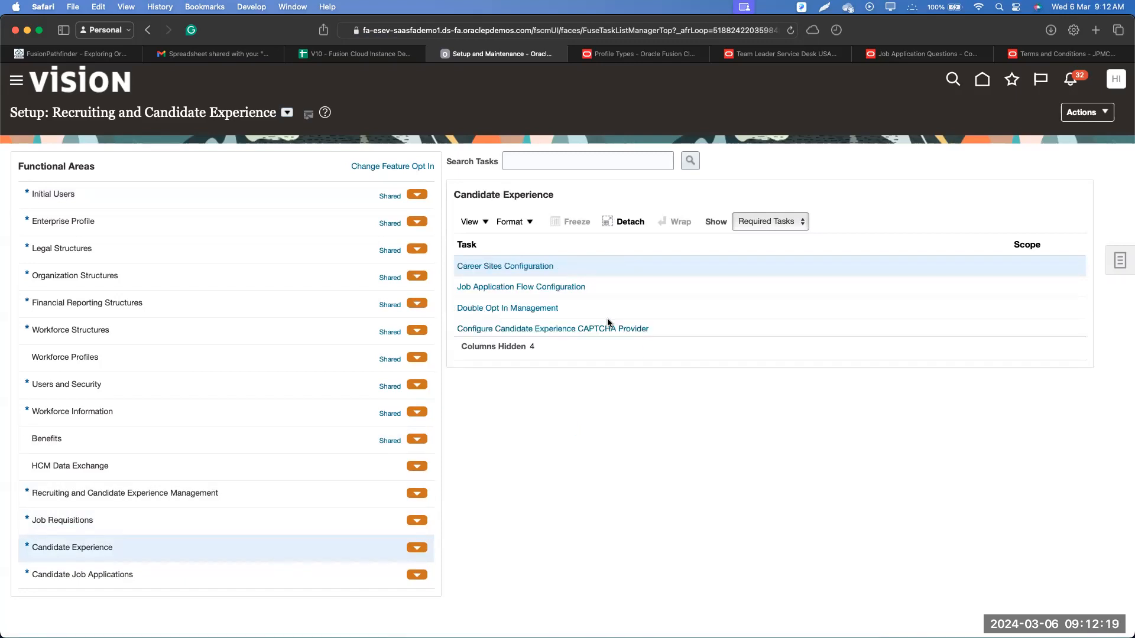
left_click(542, 286)
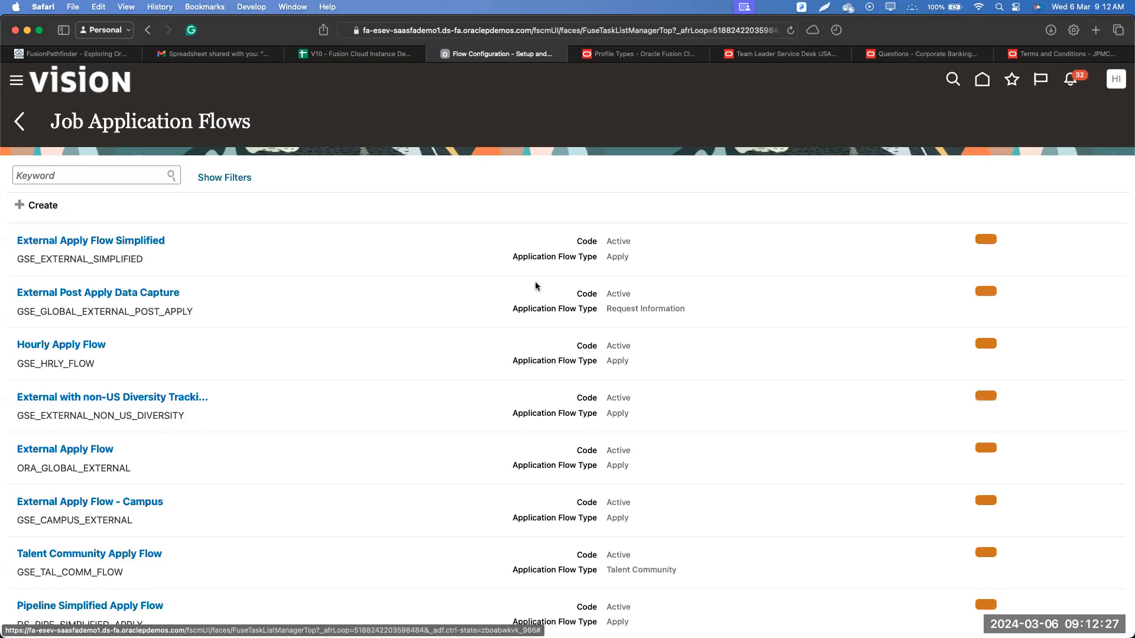
- Search the job application flows for UNO and open the UNO_Professional flow
left_click(143, 183)
type("UNO")
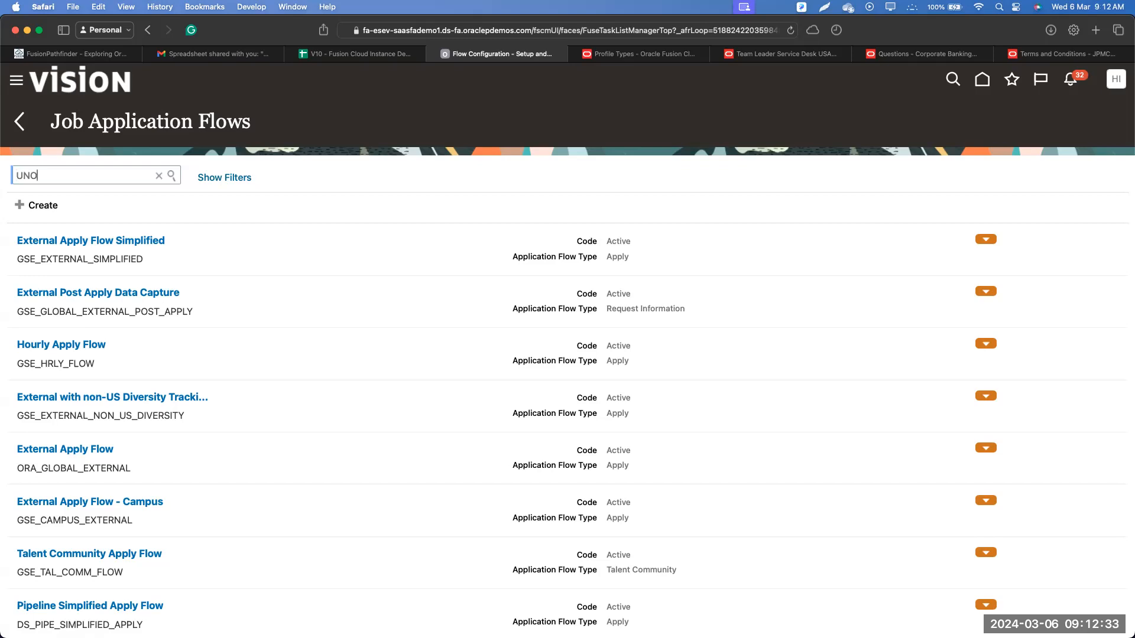
key("Return")
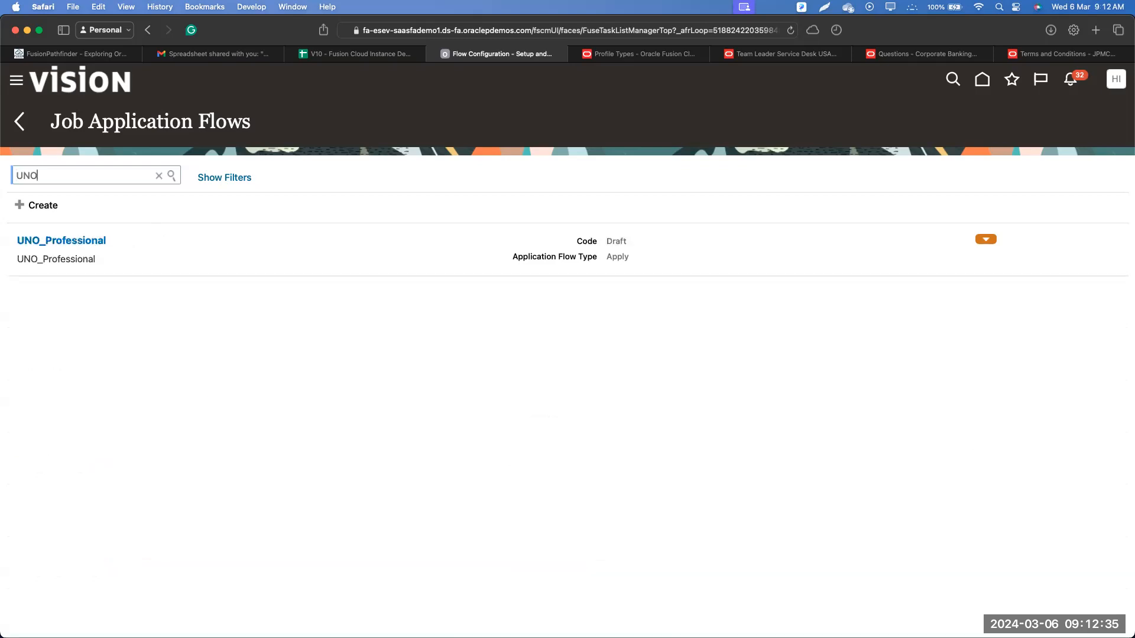
left_click(71, 241)
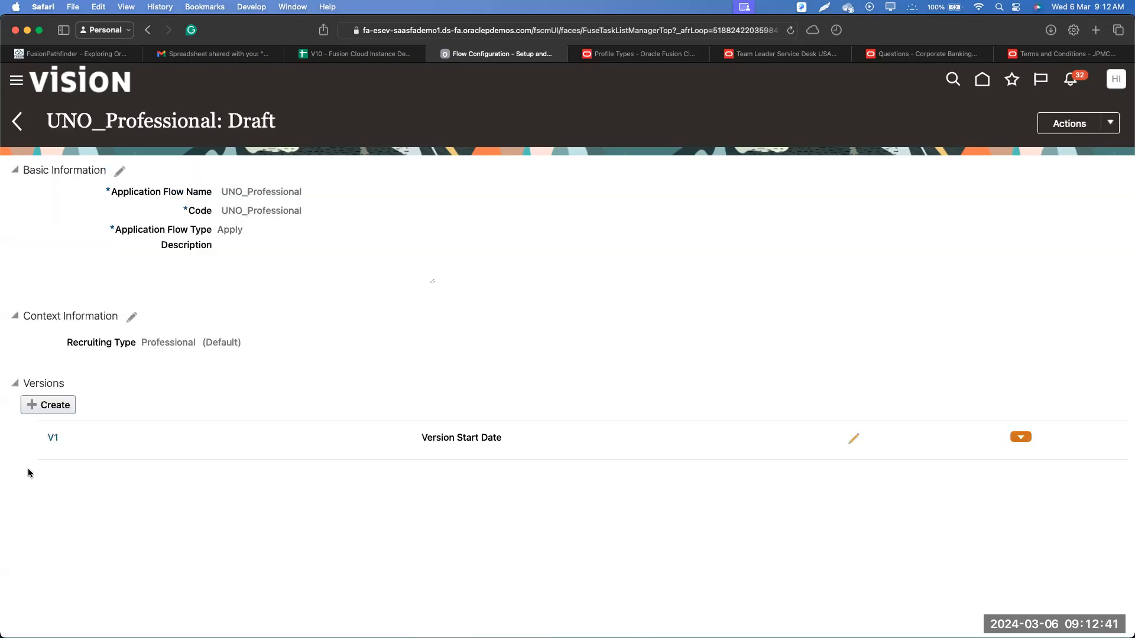
- Open version V1 of the flow for editing and set it to start on activation
left_click(53, 437)
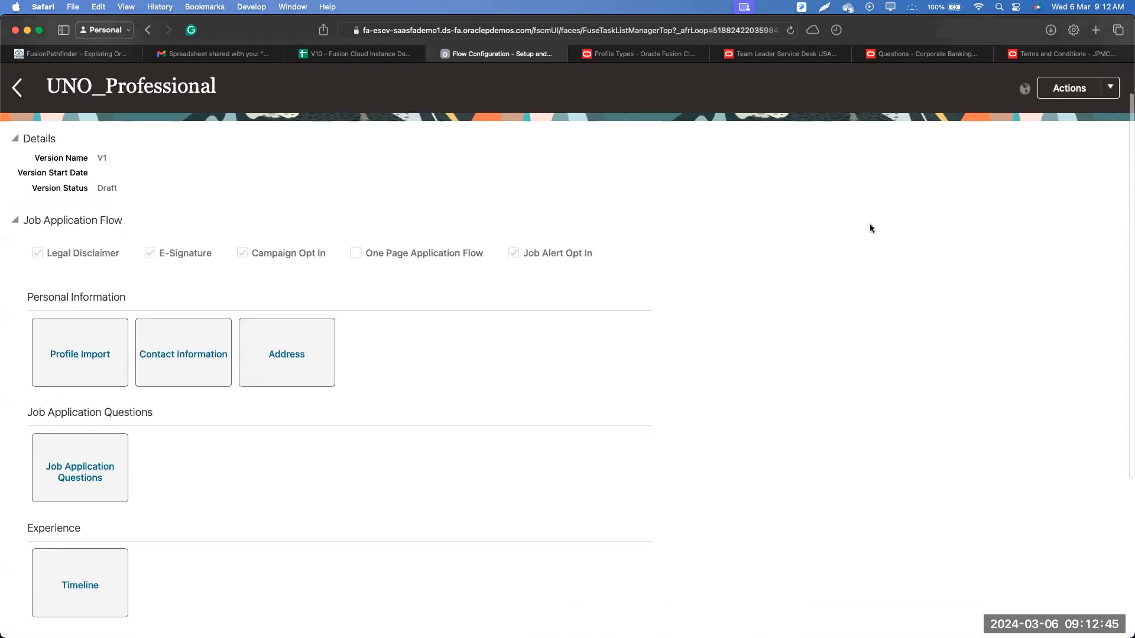
left_click(1072, 89)
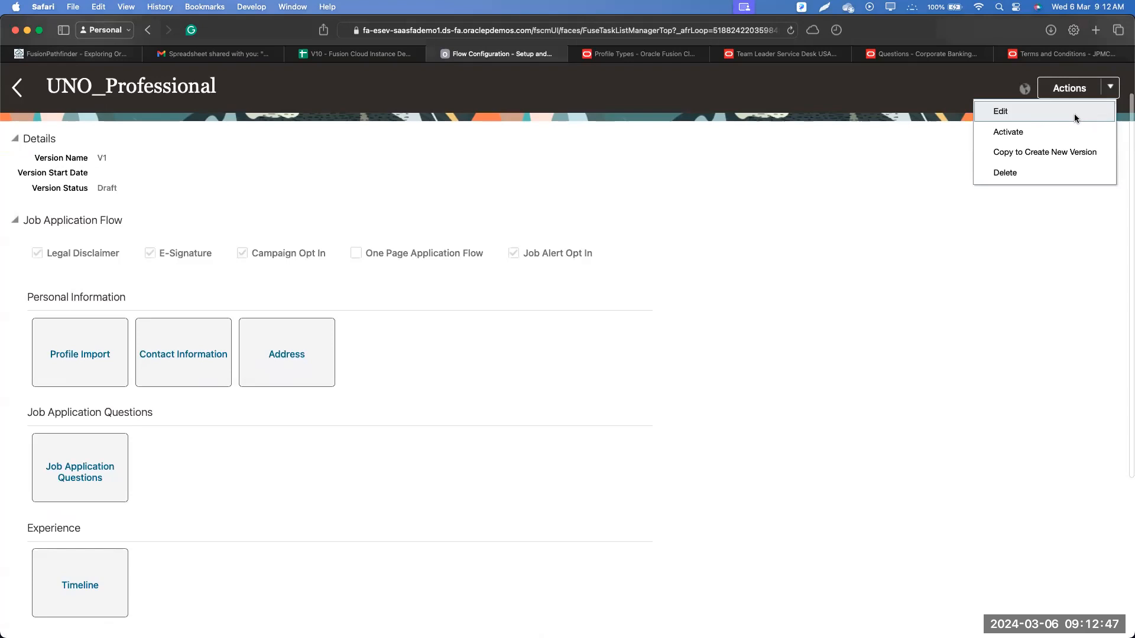
left_click(1073, 113)
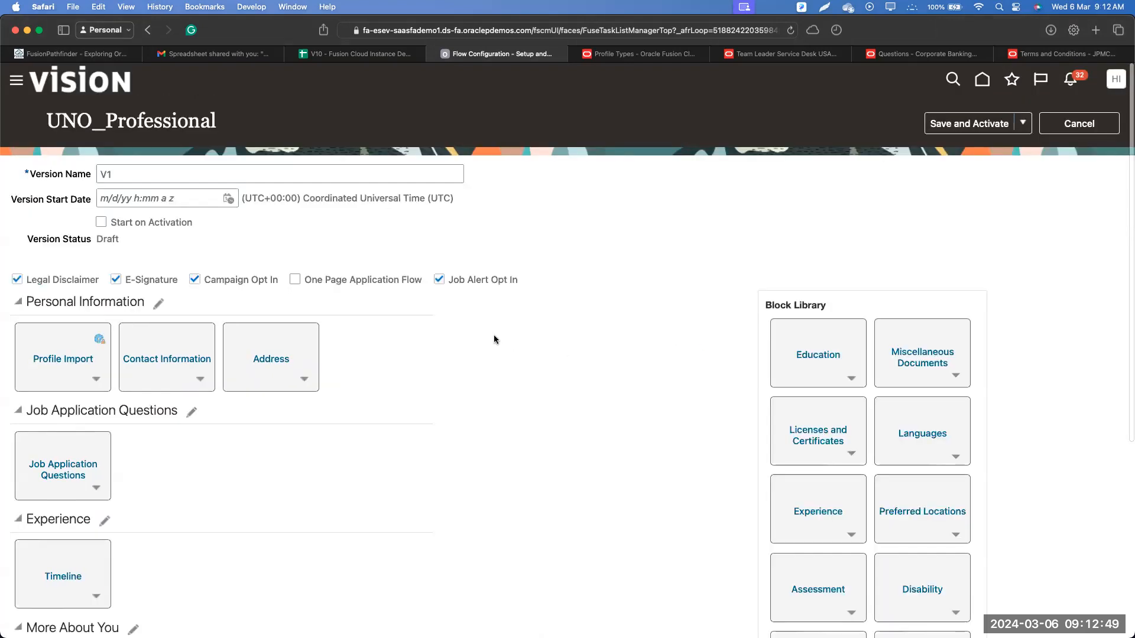
left_click(152, 222)
- Set the section of the Languages block under More About You to UNO Languages and save the block
scroll(370, 436, "down", 2)
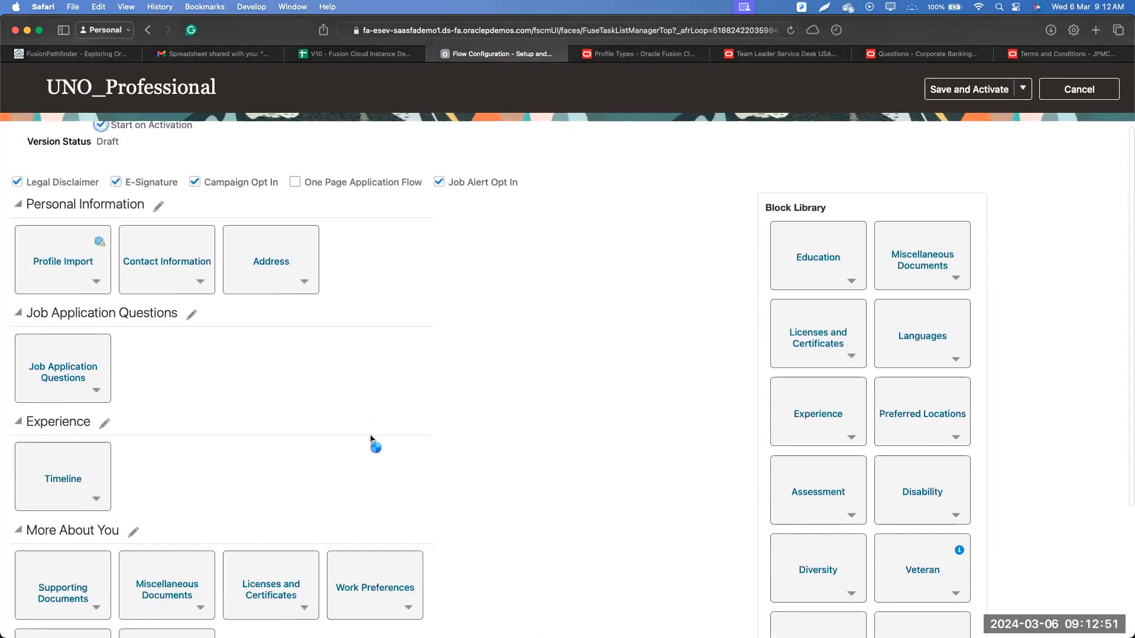
scroll(371, 437, "down", 4)
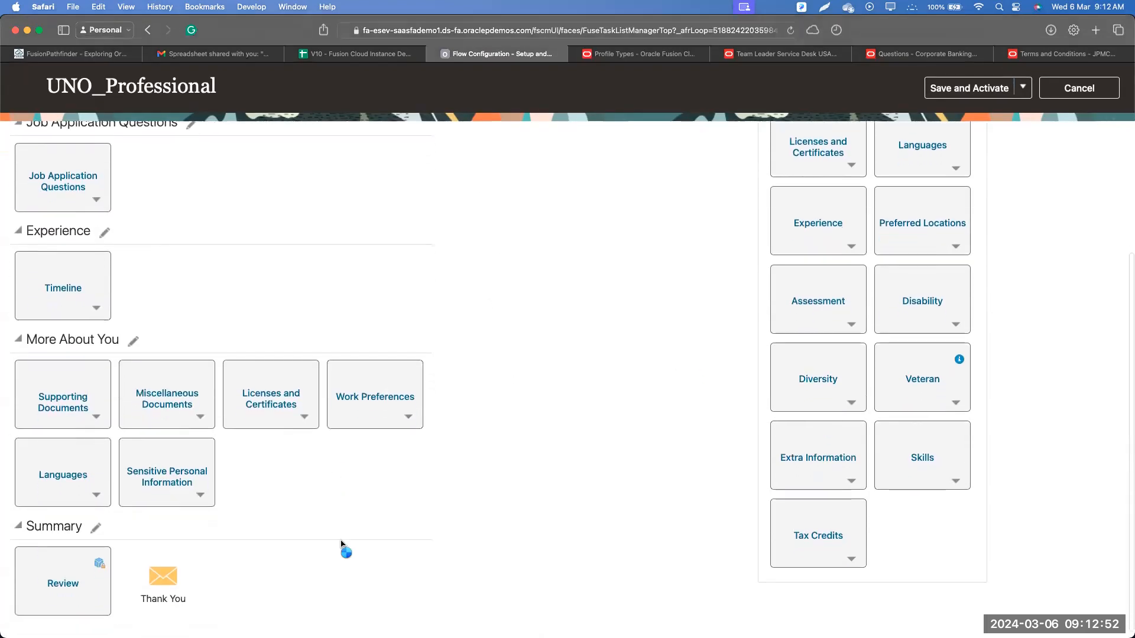
left_click(62, 471)
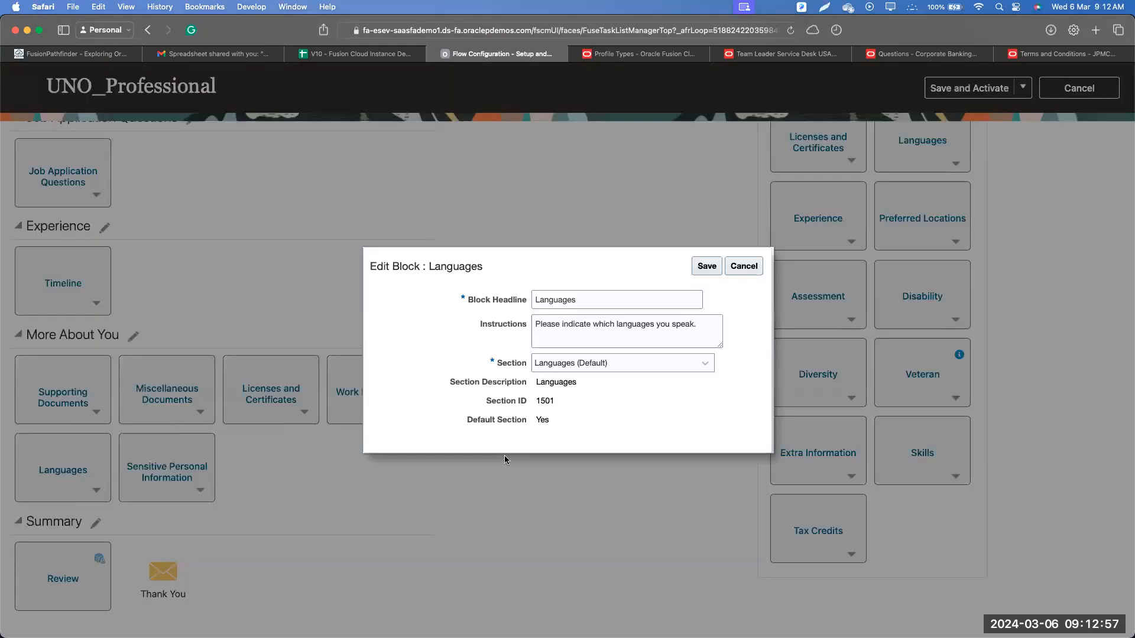
left_click(628, 361)
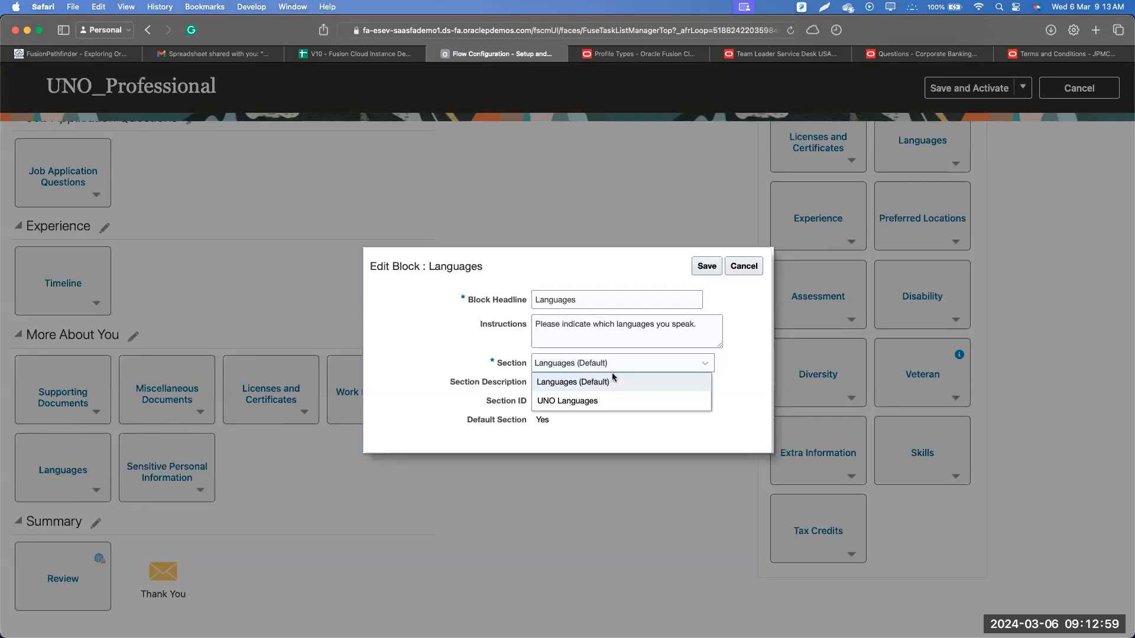
left_click(607, 400)
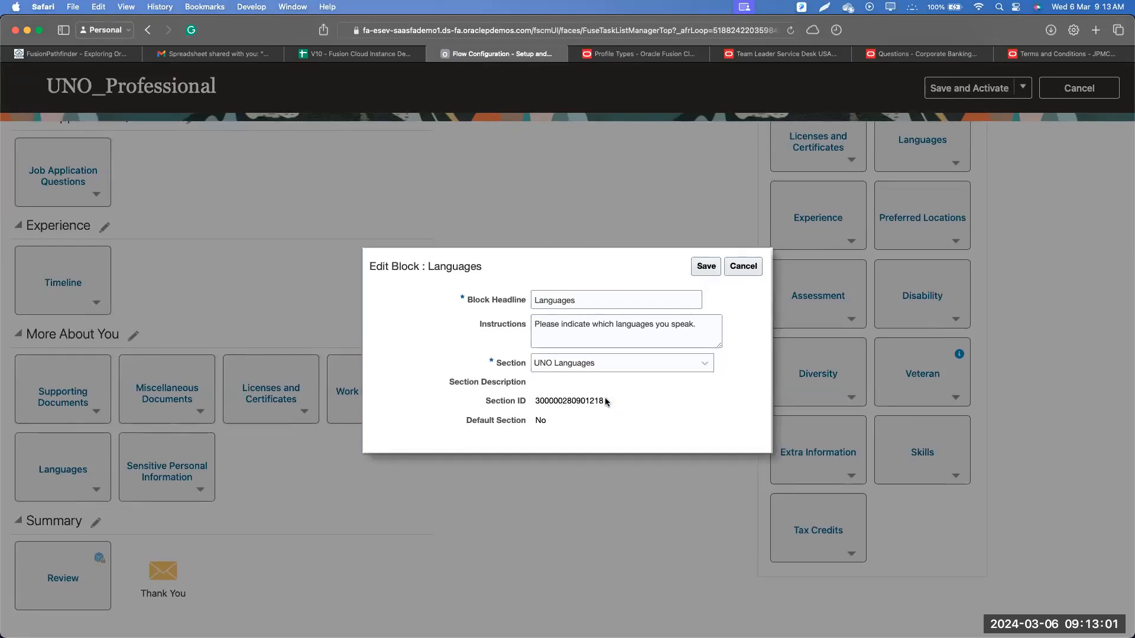
left_click(701, 268)
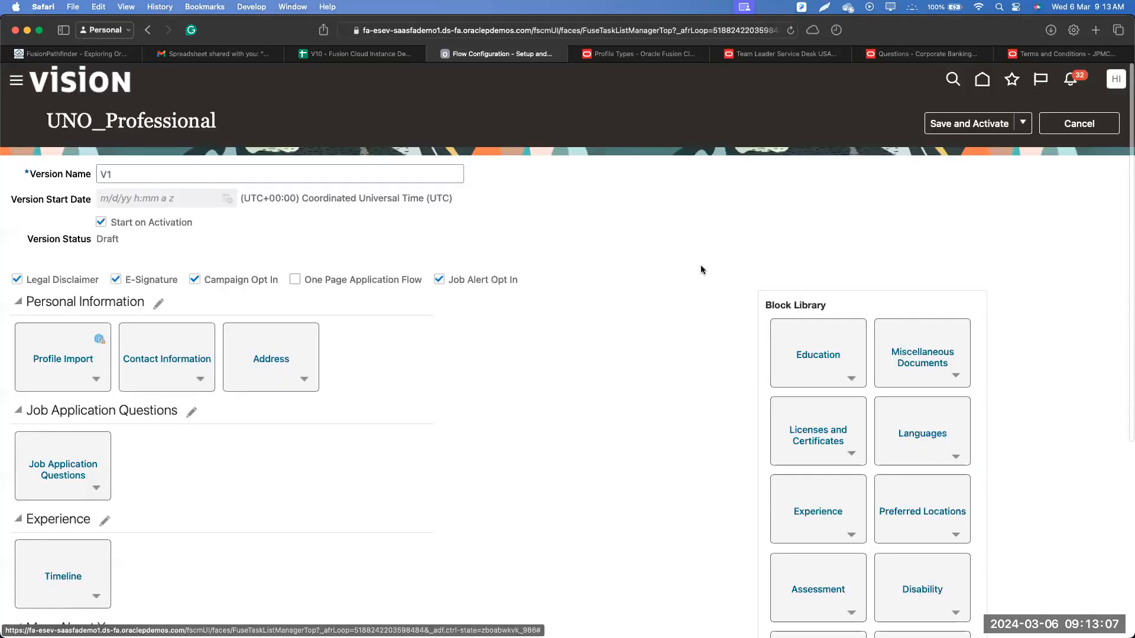
- Switch to Profile Types, open the Person profile type, and review its list of content sections down to UNO Languages
left_click(631, 58)
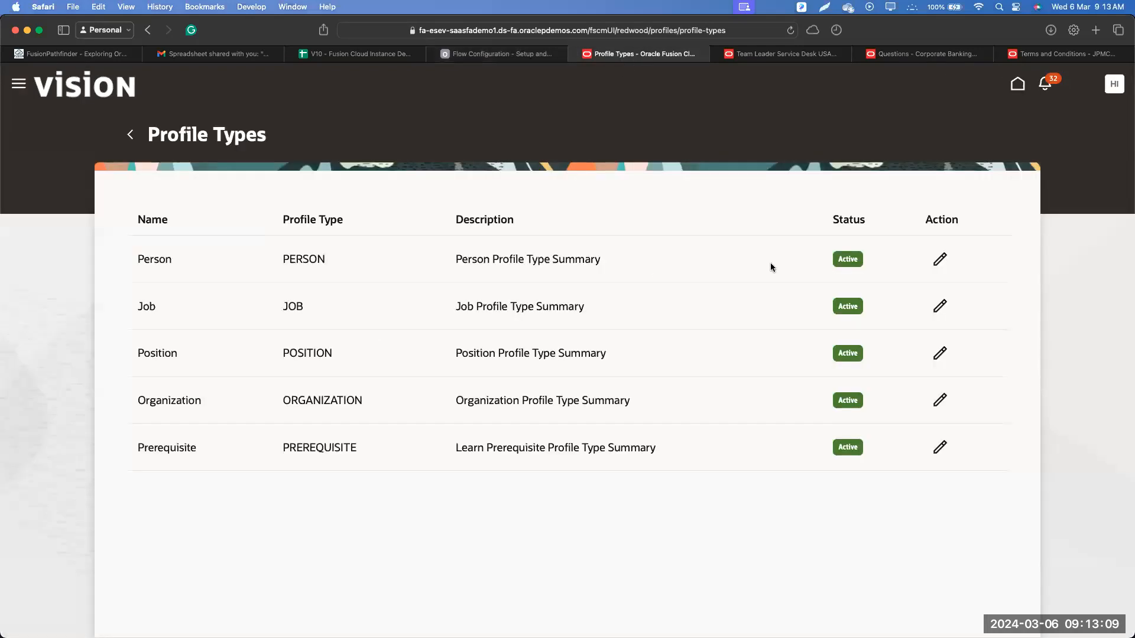
left_click(940, 260)
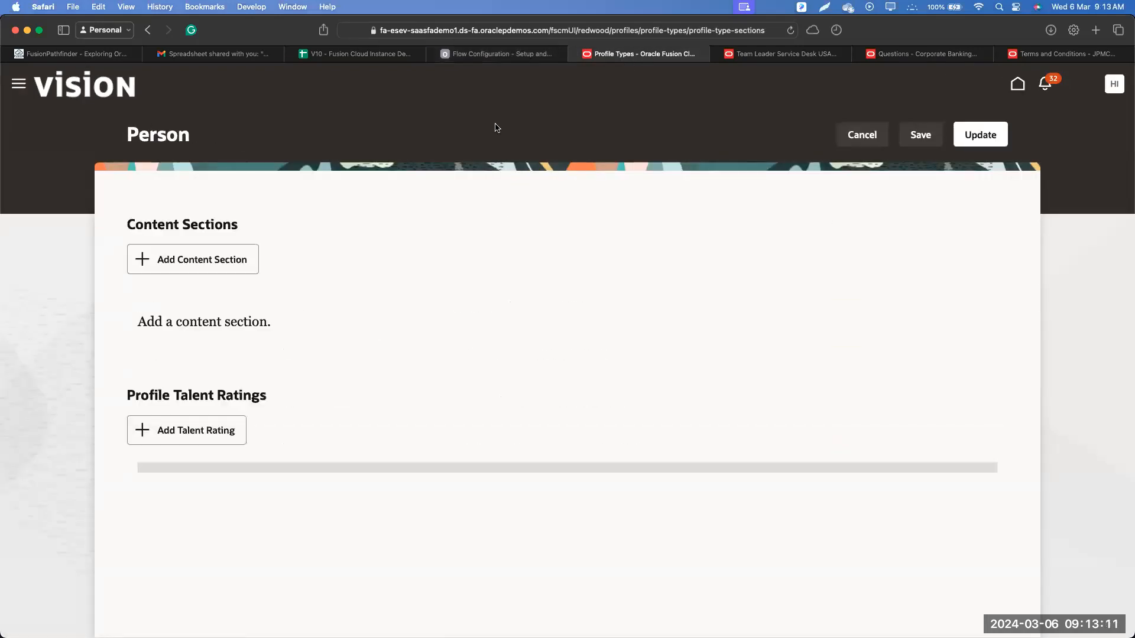
scroll(68, 428, "down", 10)
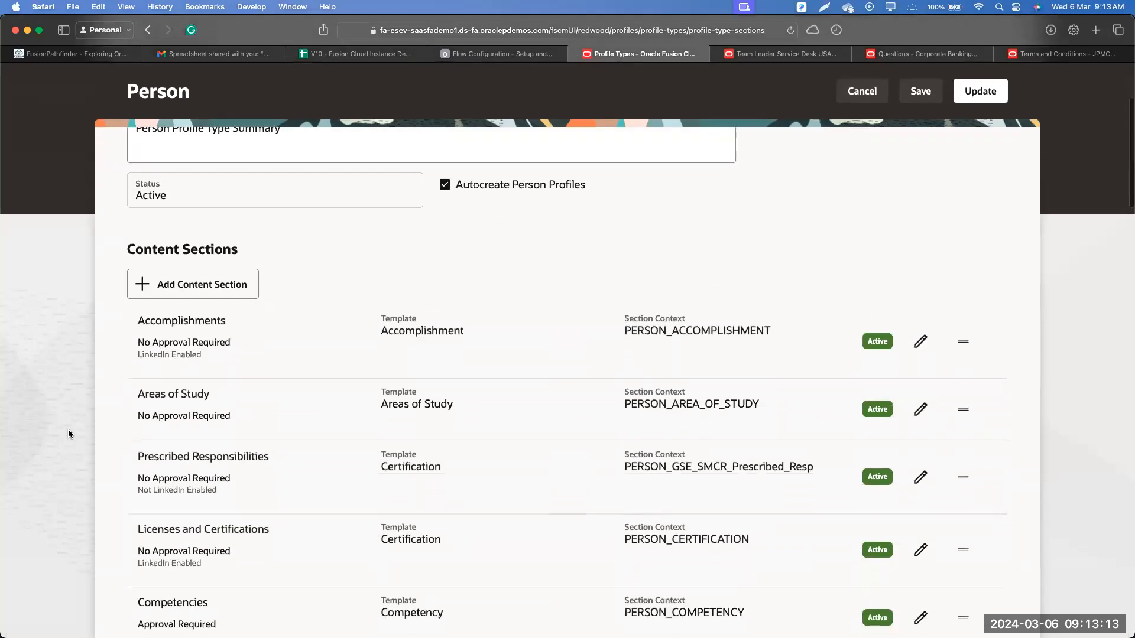
scroll(123, 293, "down", 5)
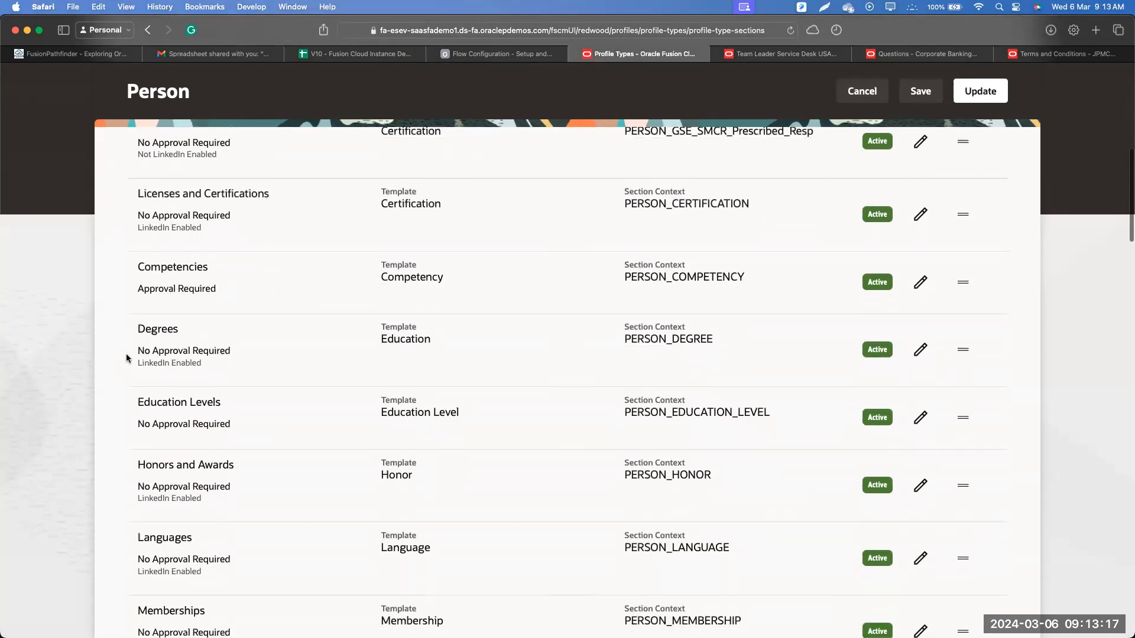
scroll(122, 397, "down", 3)
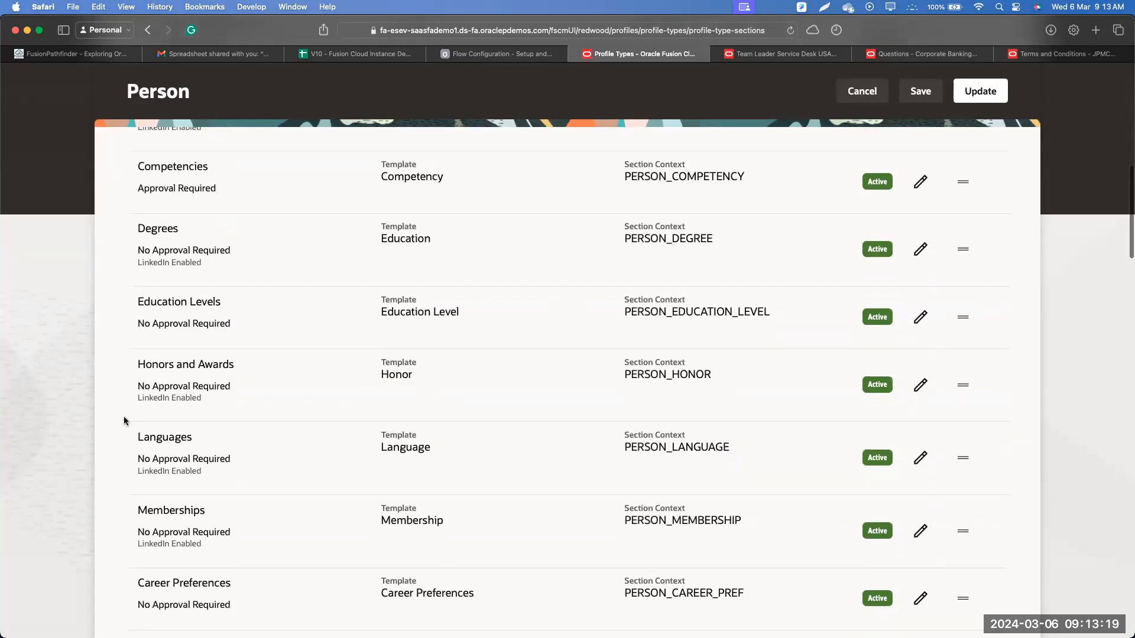
scroll(127, 420, "down", 7)
scroll(127, 426, "down", 2)
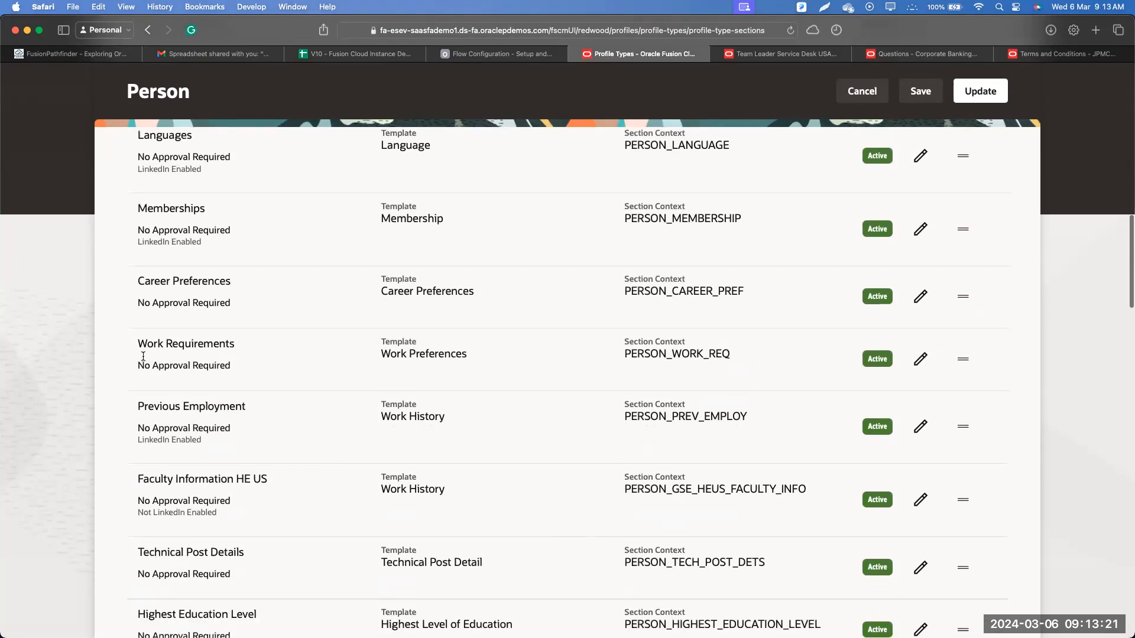
scroll(124, 431, "down", 4)
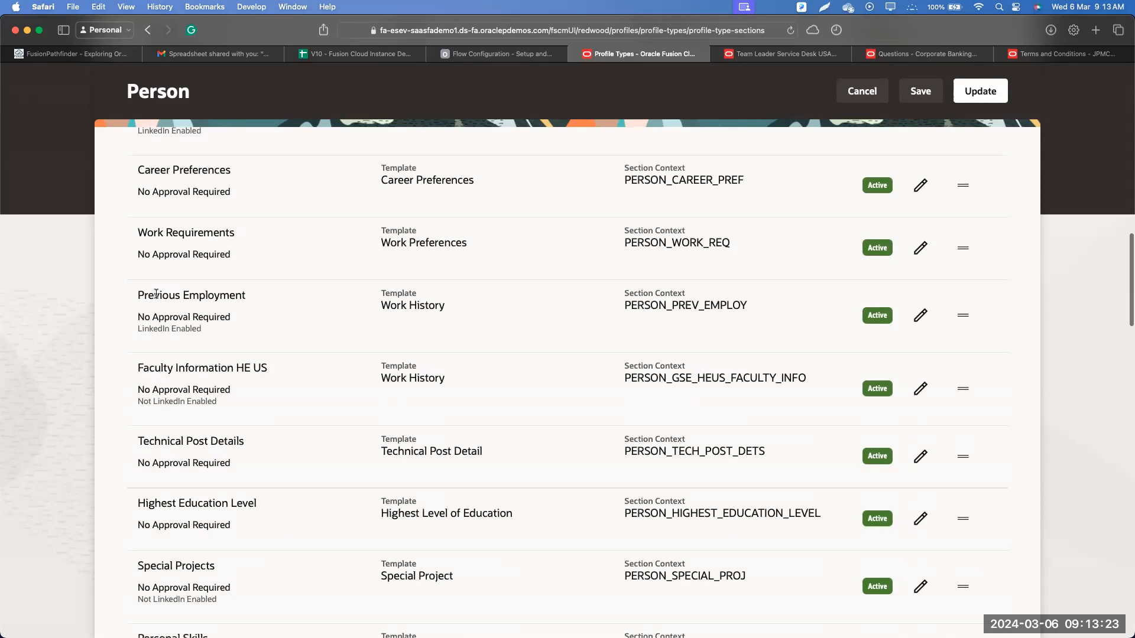
scroll(95, 415, "down", 8)
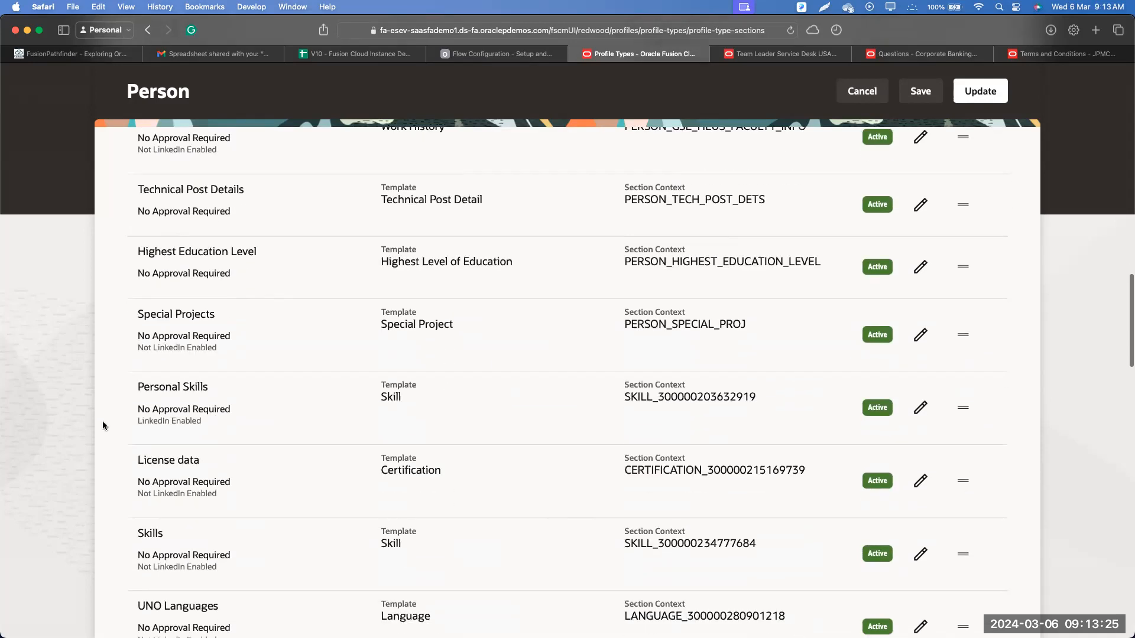
scroll(101, 421, "down", 4)
scroll(151, 471, "down", 7)
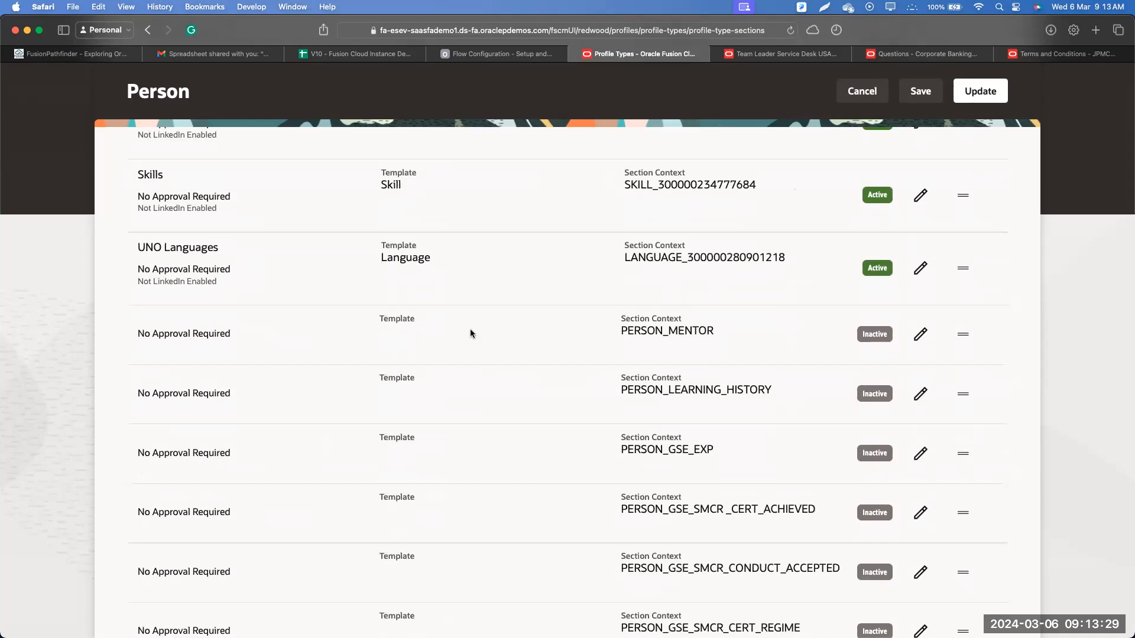
- Return to the flow configuration and add the Diversity, Veteran and Disability blocks from the Block Library to More About You
left_click(517, 54)
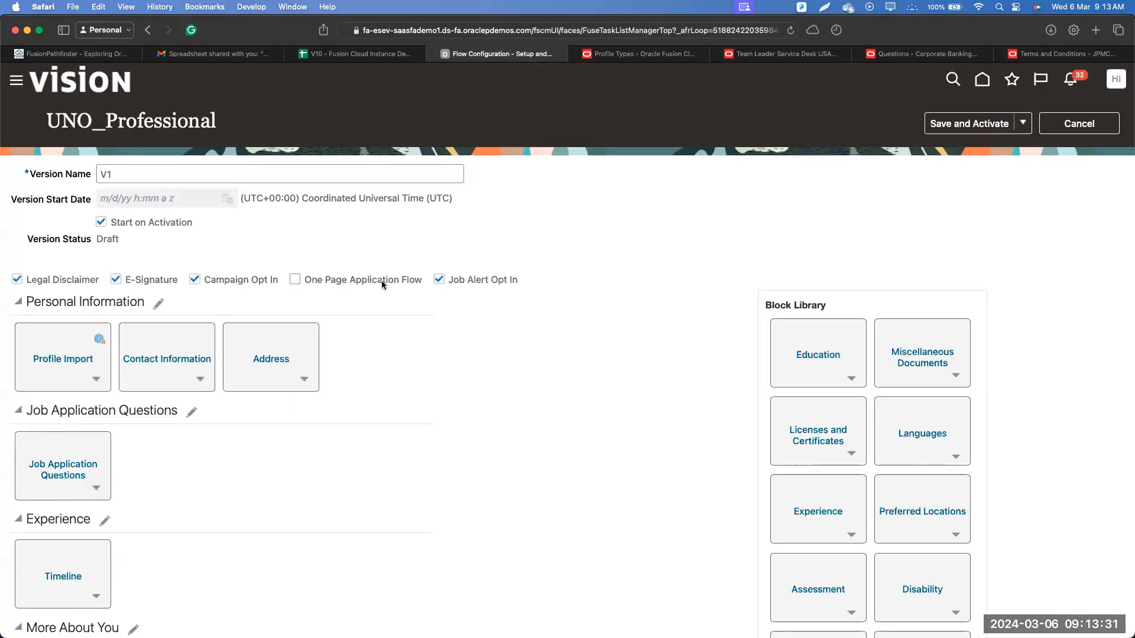
scroll(307, 452, "down", 5)
scroll(335, 438, "down", 1)
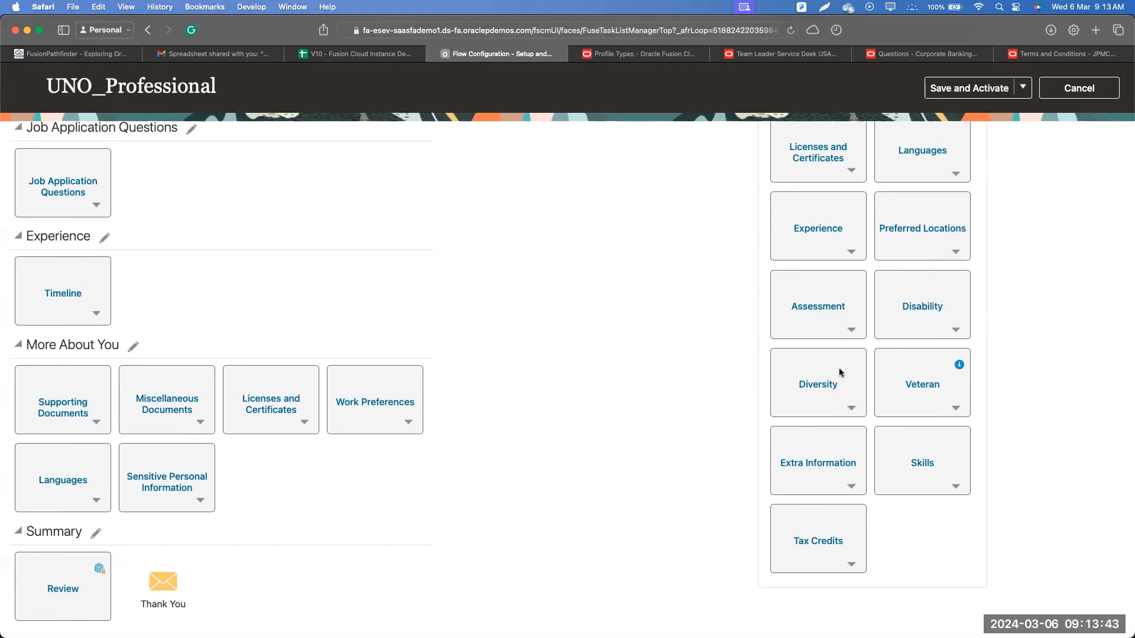
left_click_drag(850, 372, 365, 468)
left_click_drag(820, 366, 400, 458)
left_click_drag(923, 290, 260, 537)
scroll(469, 424, "down", 3)
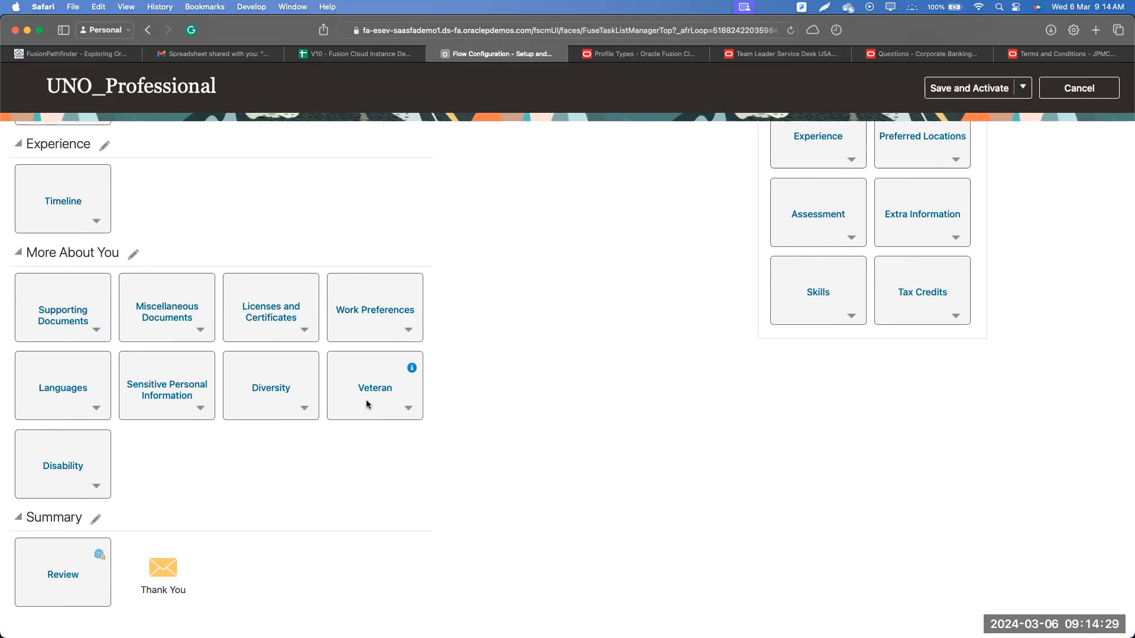
scroll(662, 413, "up", 5)
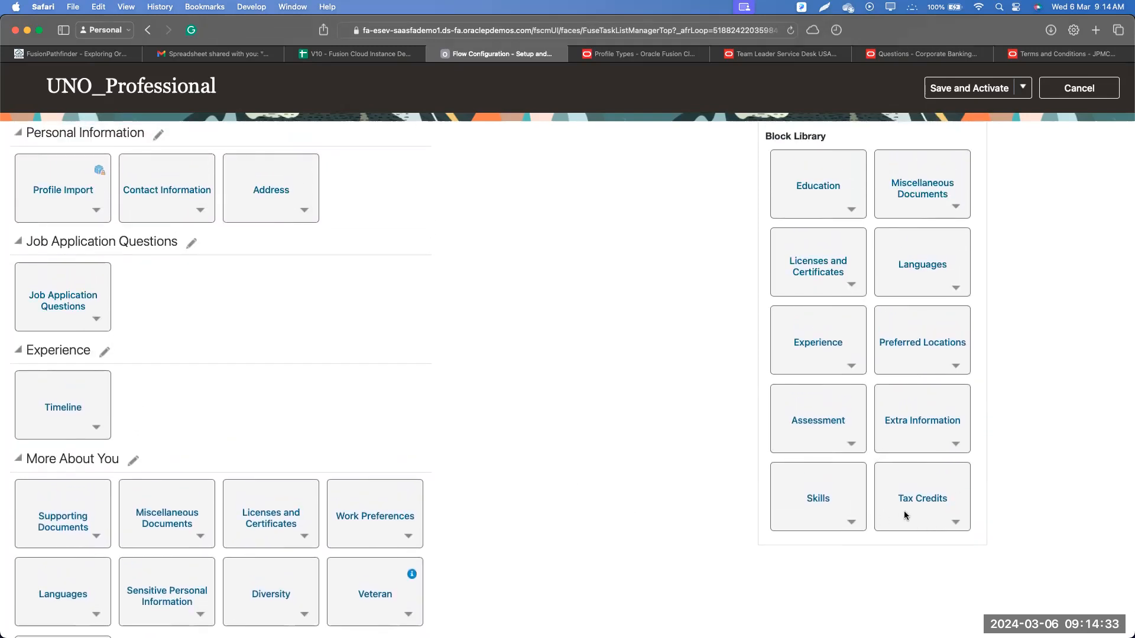
scroll(1046, 461, "up", 2)
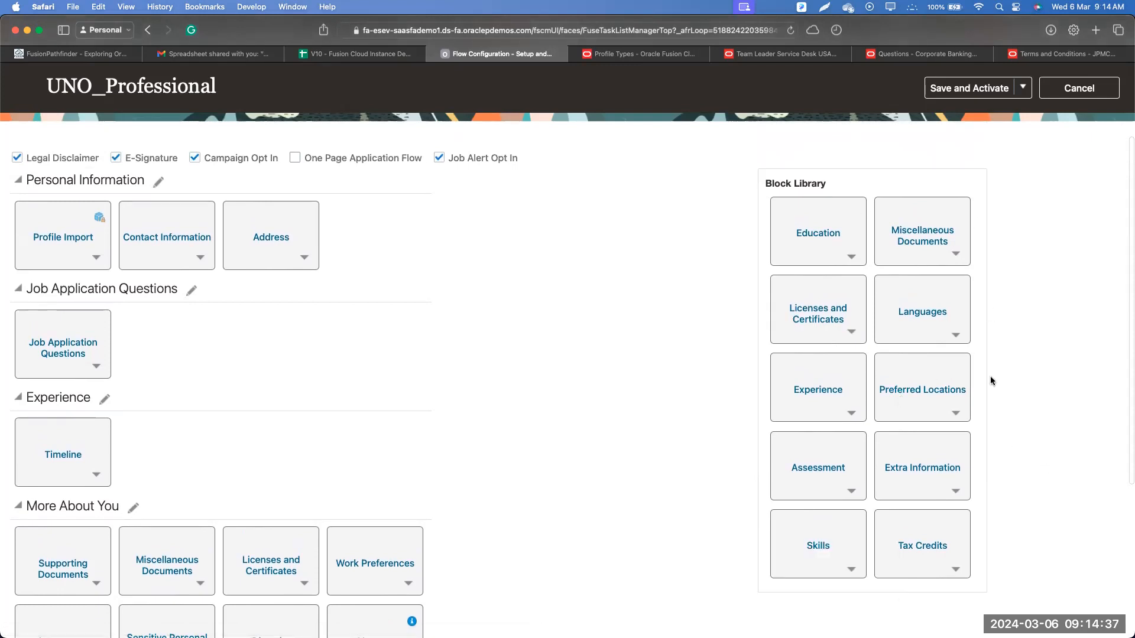
scroll(1008, 364, "down", 3)
scroll(1008, 364, "up", 2)
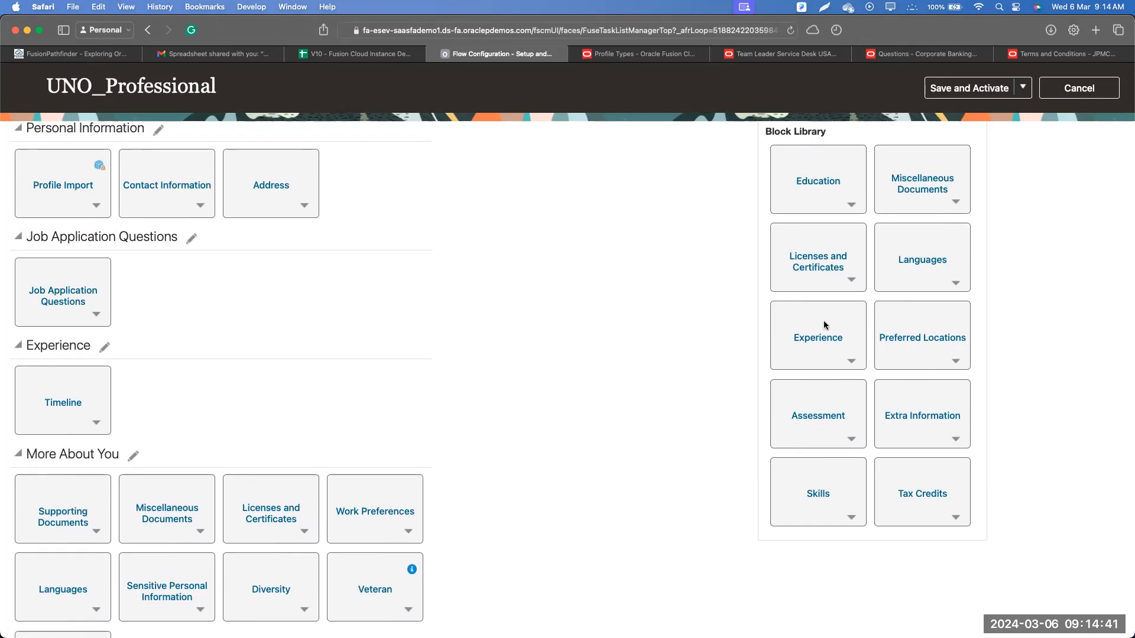
scroll(770, 473, "down", 1)
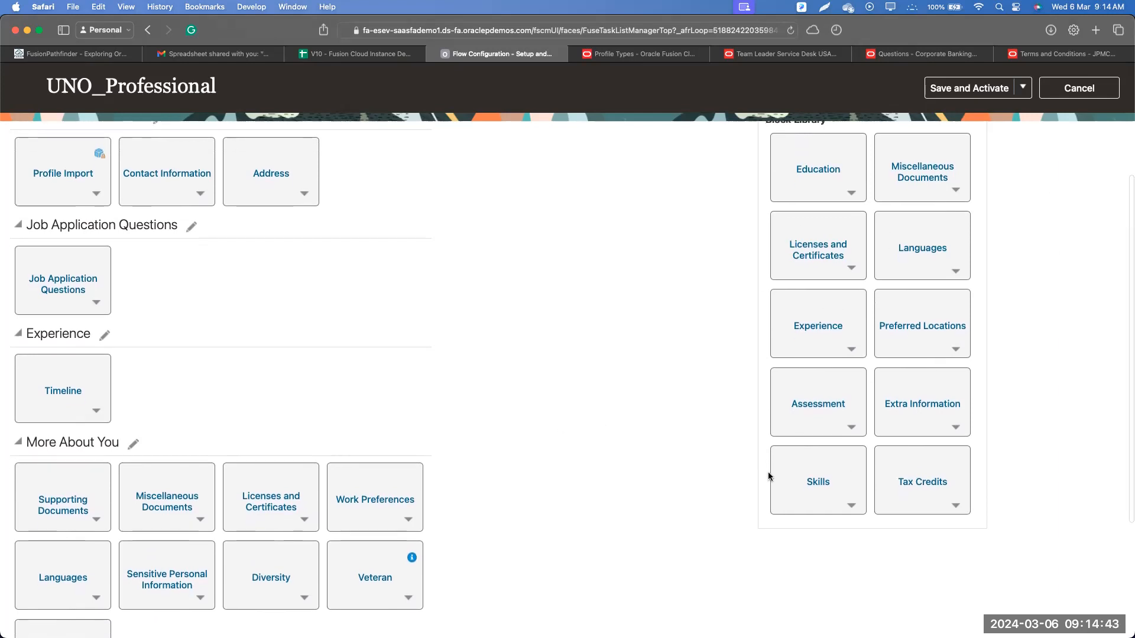
scroll(295, 550, "down", 2)
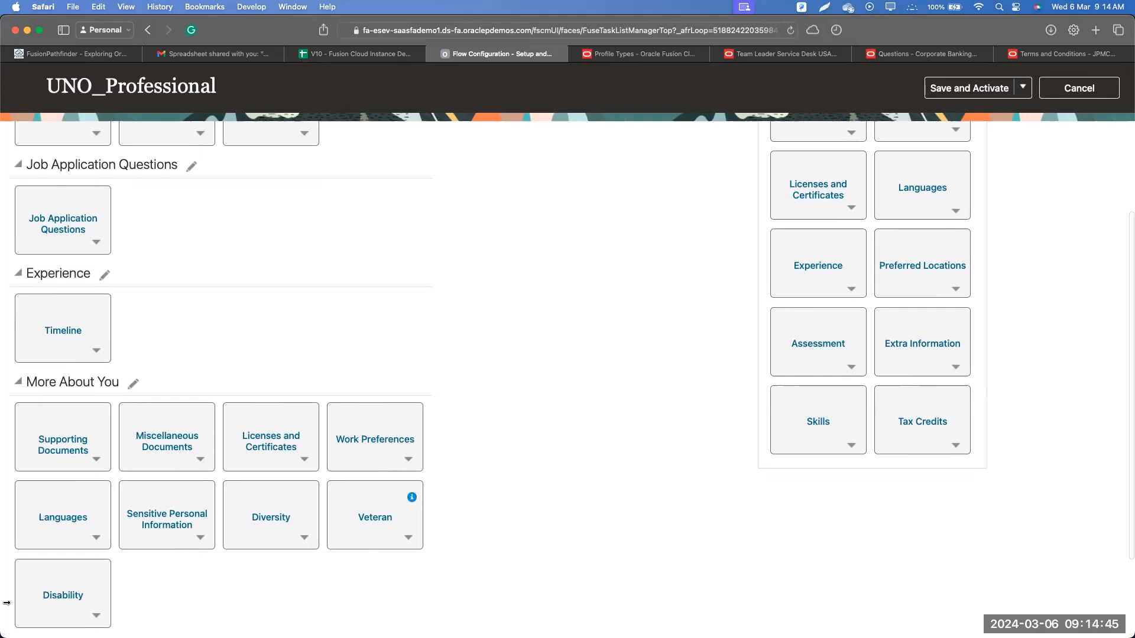
scroll(545, 292, "up", 3)
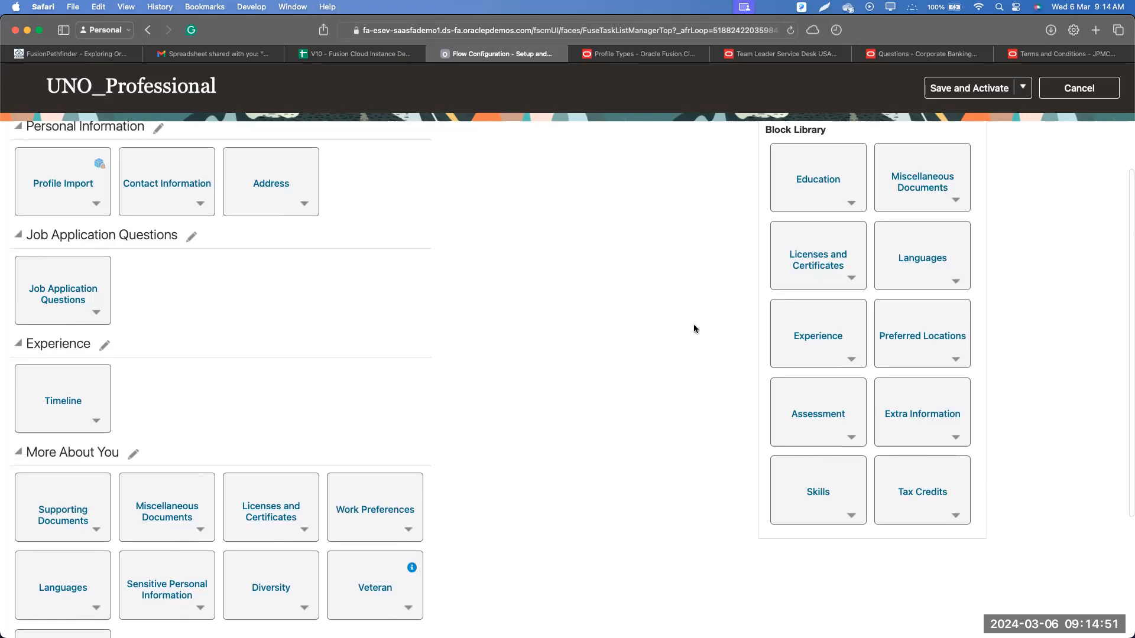
- Add a Licenses and Certificates block to the Job Application Questions section, and delete it from that section again
left_click_drag(792, 262, 291, 337)
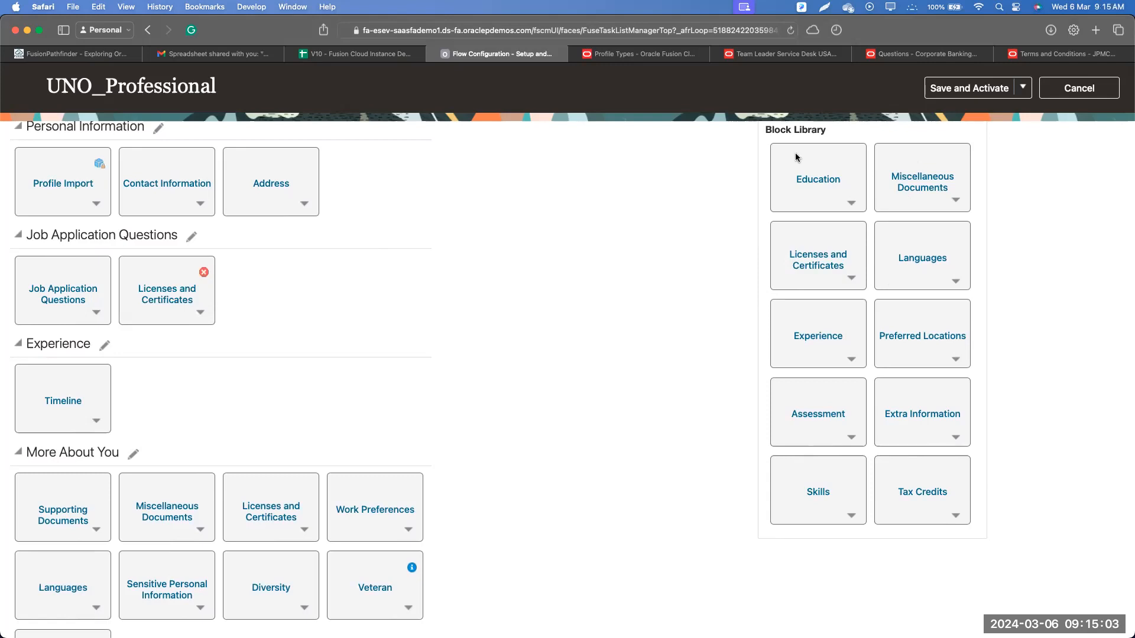
scroll(902, 322, "down", 2)
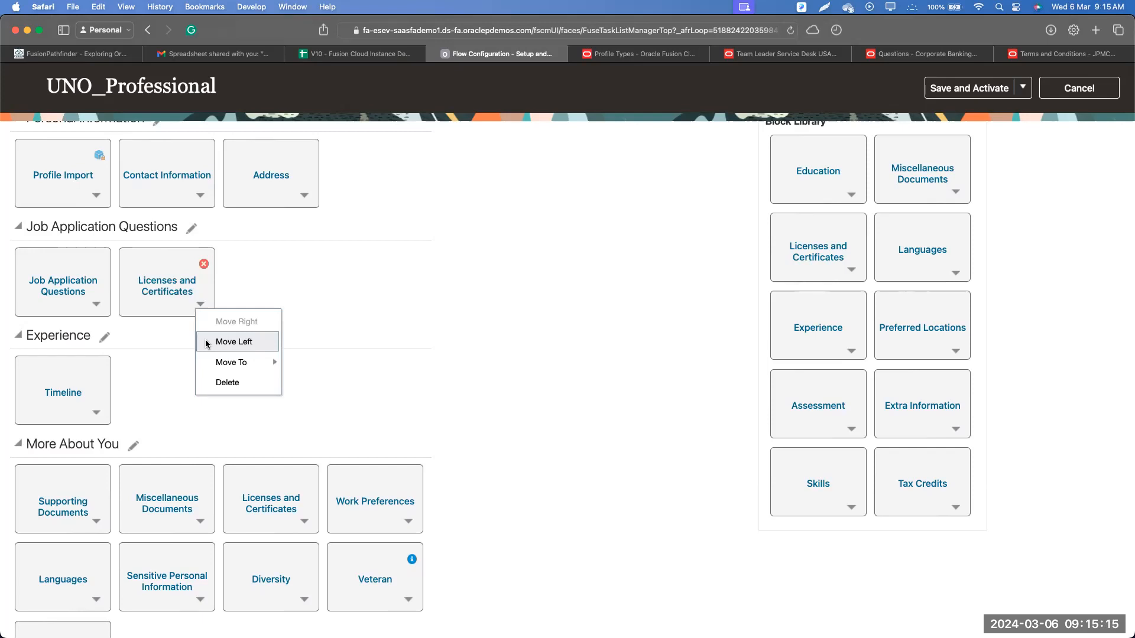
left_click(232, 380)
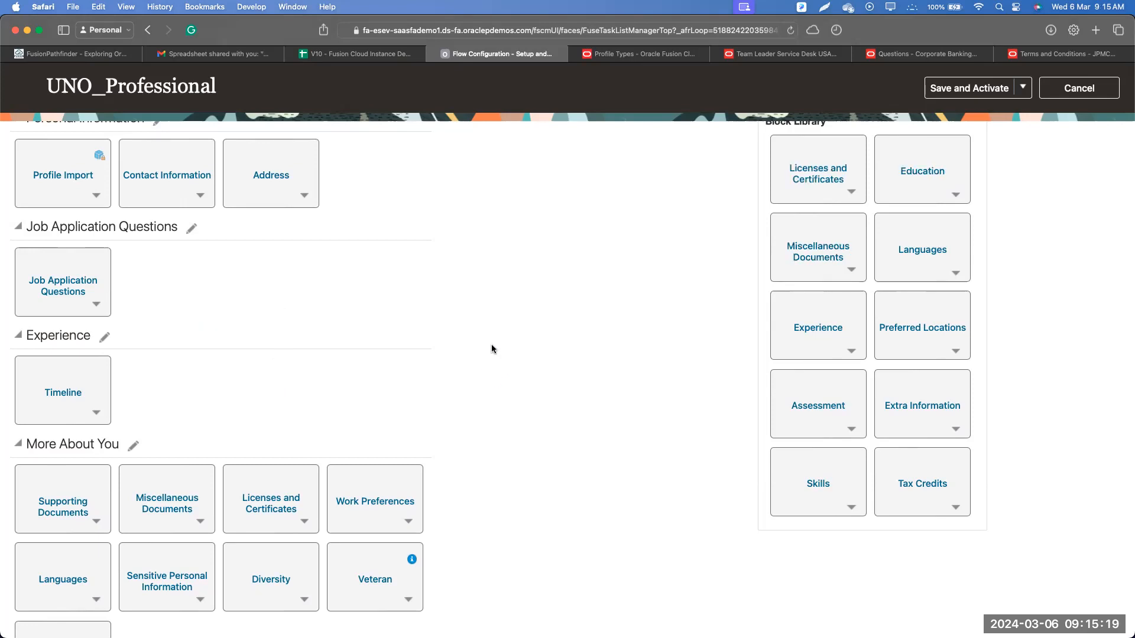
- Save and activate version V1 of the UNO_Professional flow
scroll(492, 345, "down", 5)
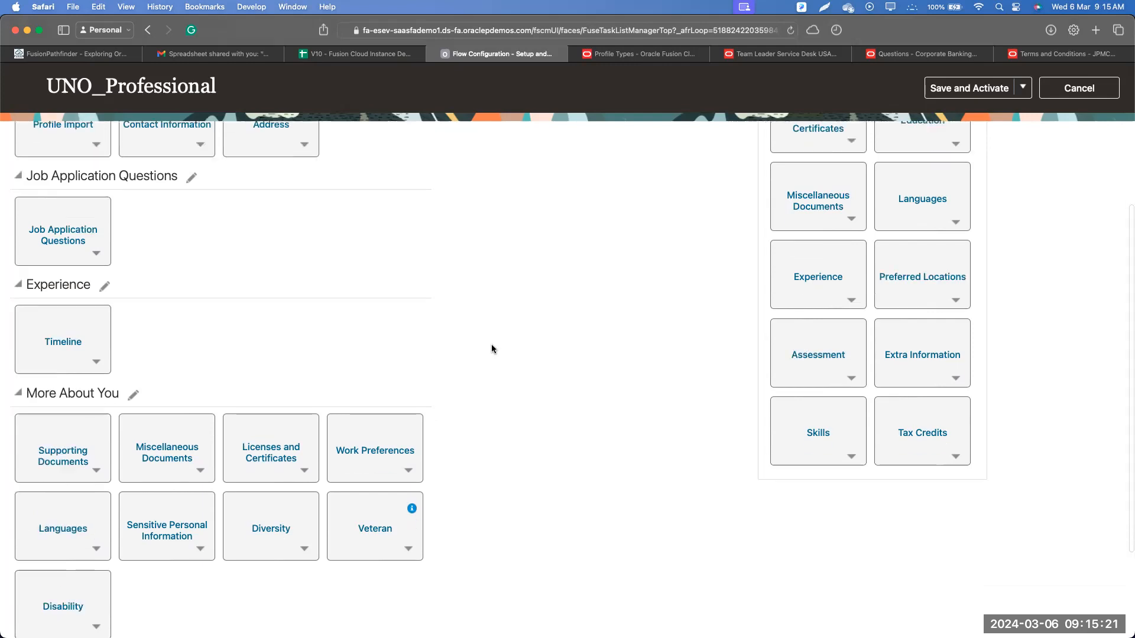
scroll(491, 347, "up", 10)
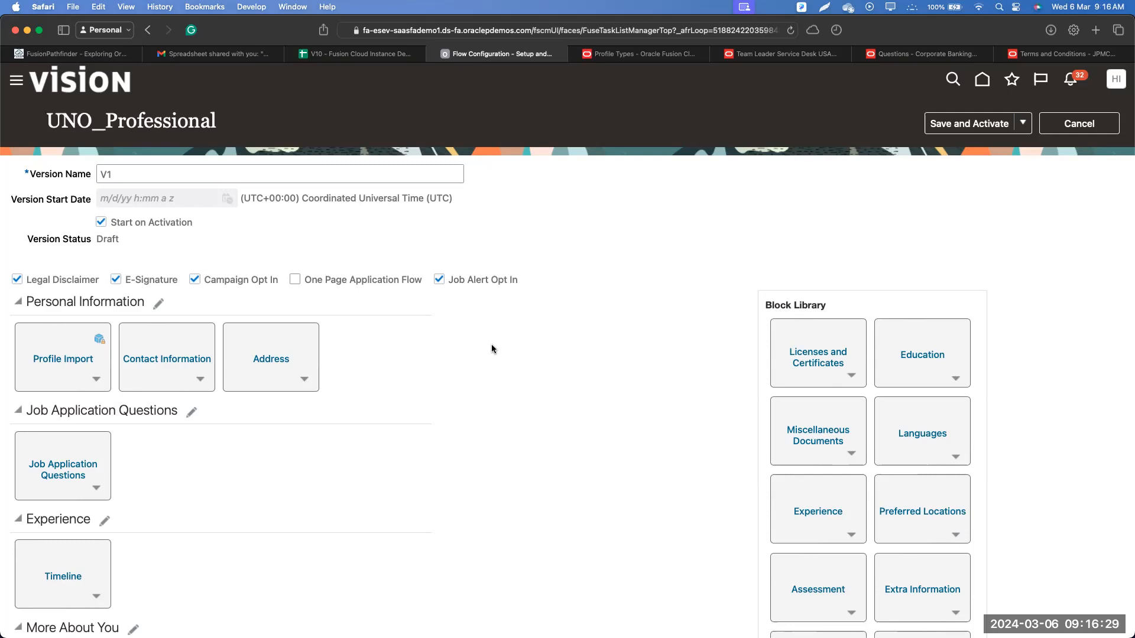
left_click(961, 127)
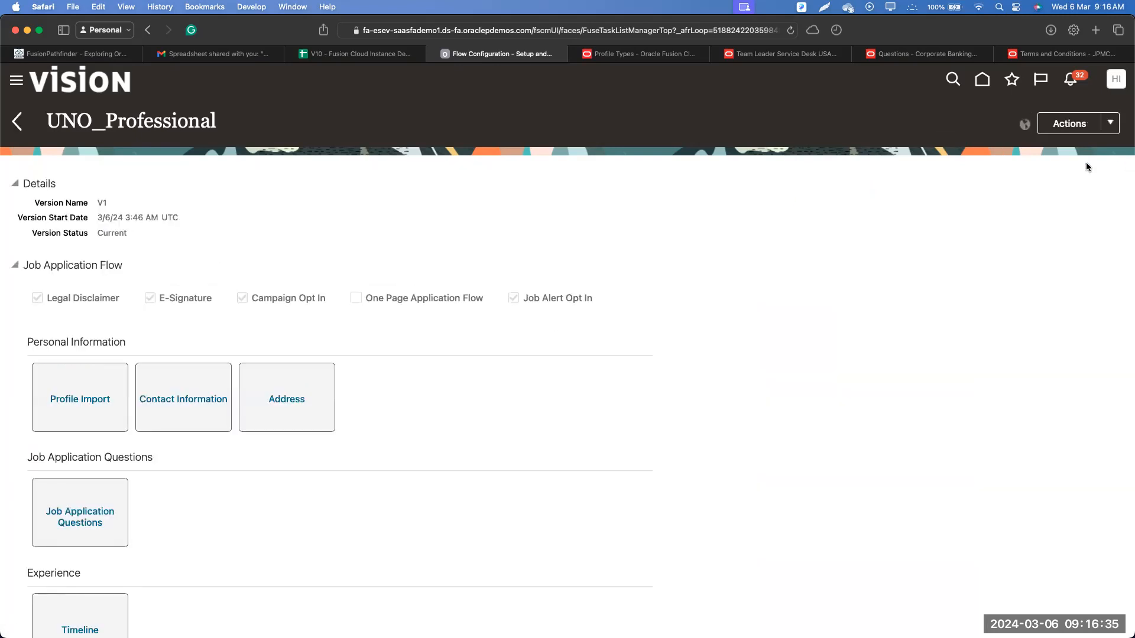
- Open the section name translations of version V1 and review the Personal Information entries for all languages
left_click(1025, 125)
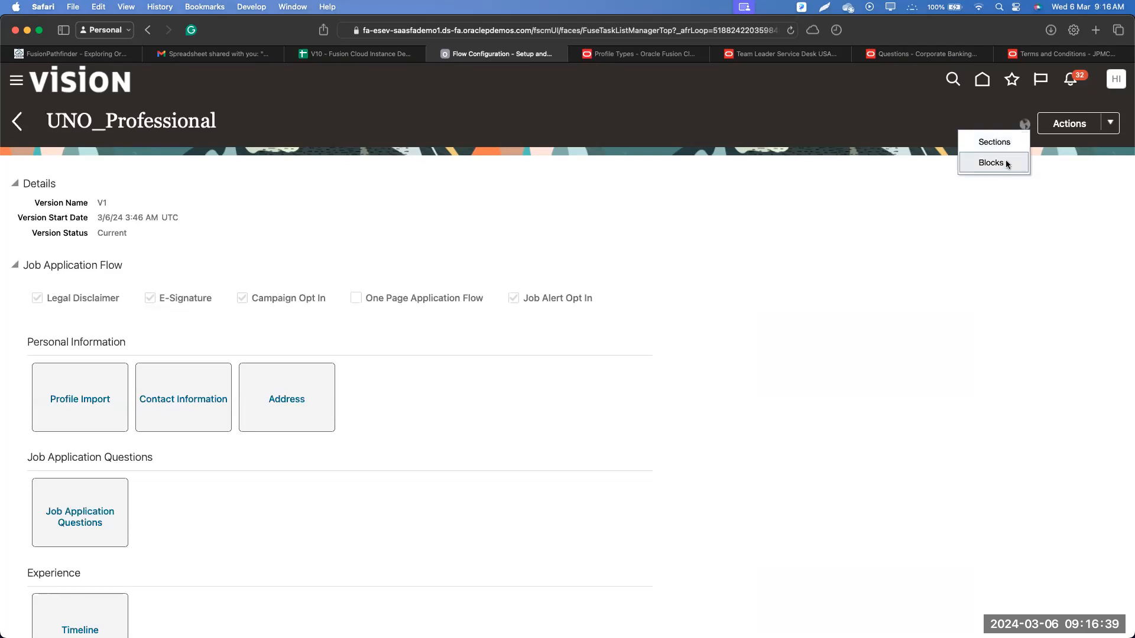
left_click(1006, 145)
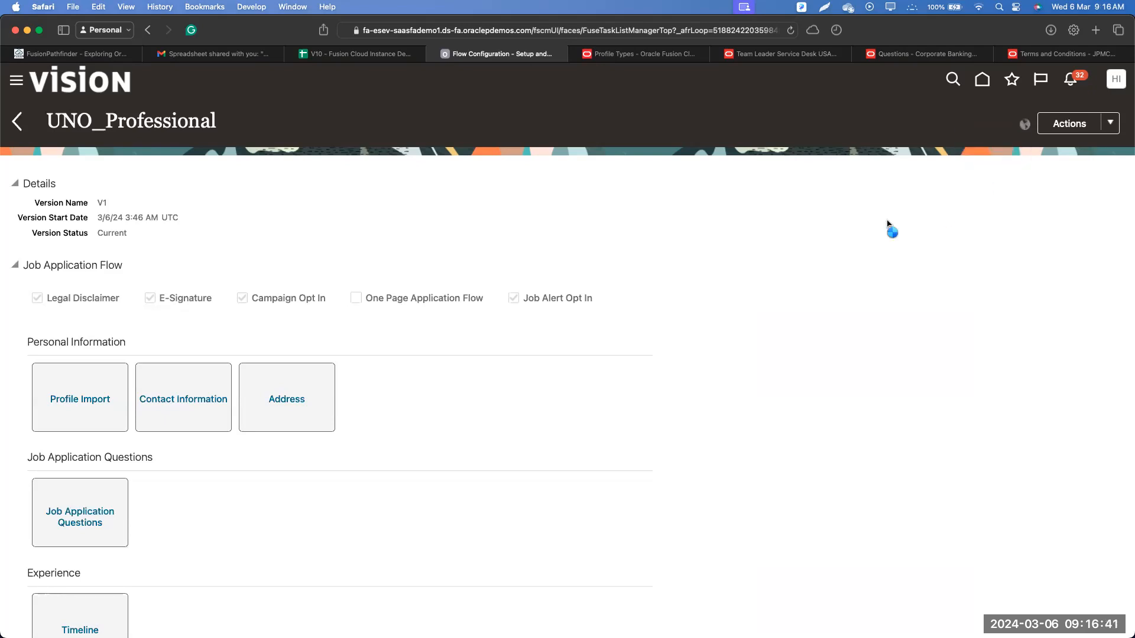
scroll(632, 417, "down", 10)
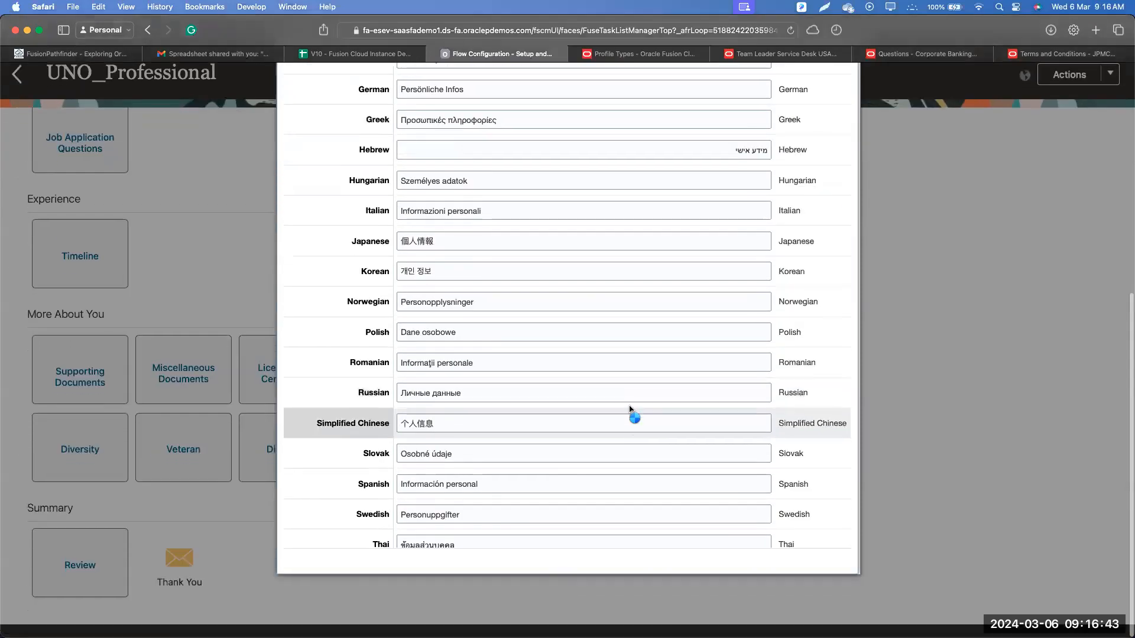
scroll(654, 385, "up", 10)
scroll(654, 385, "down", 1)
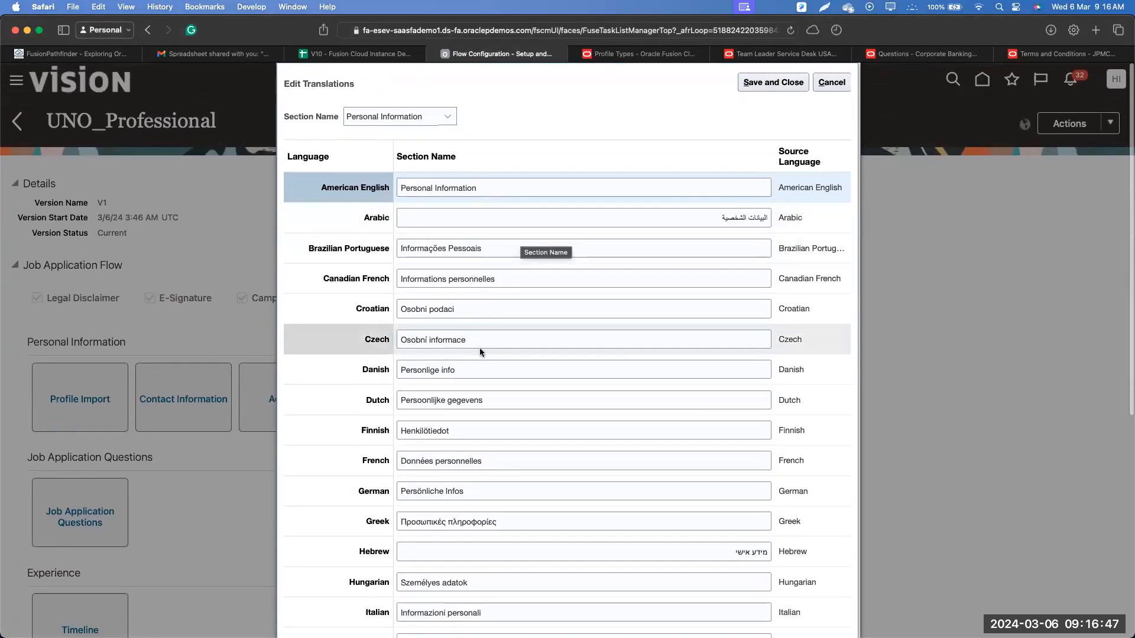
scroll(474, 348, "down", 2)
scroll(473, 348, "down", 10)
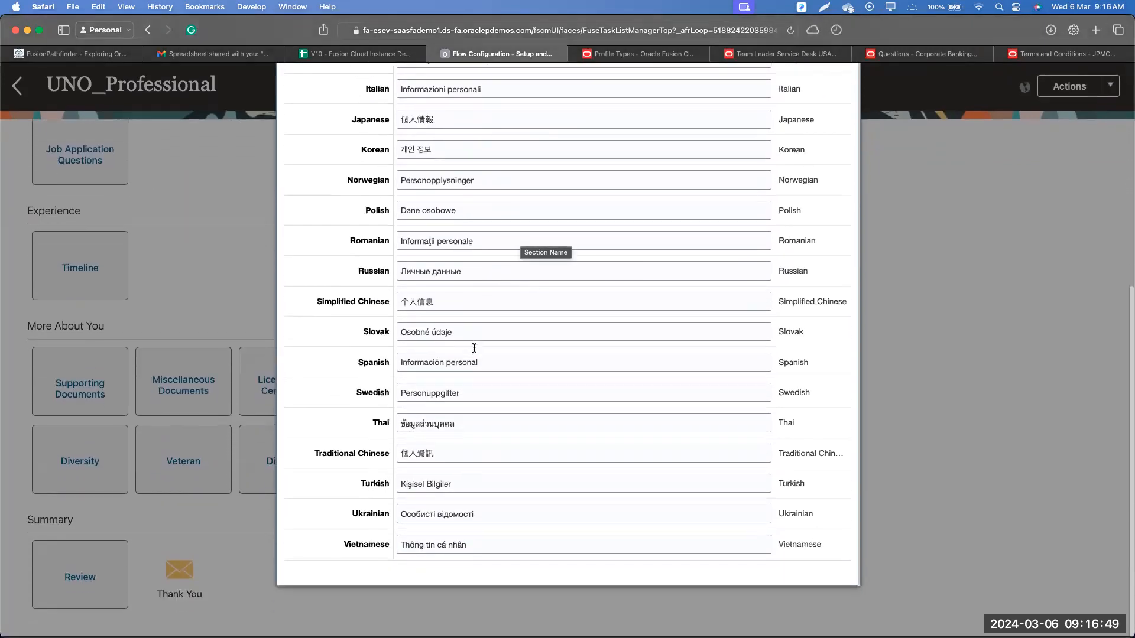
scroll(473, 349, "up", 15)
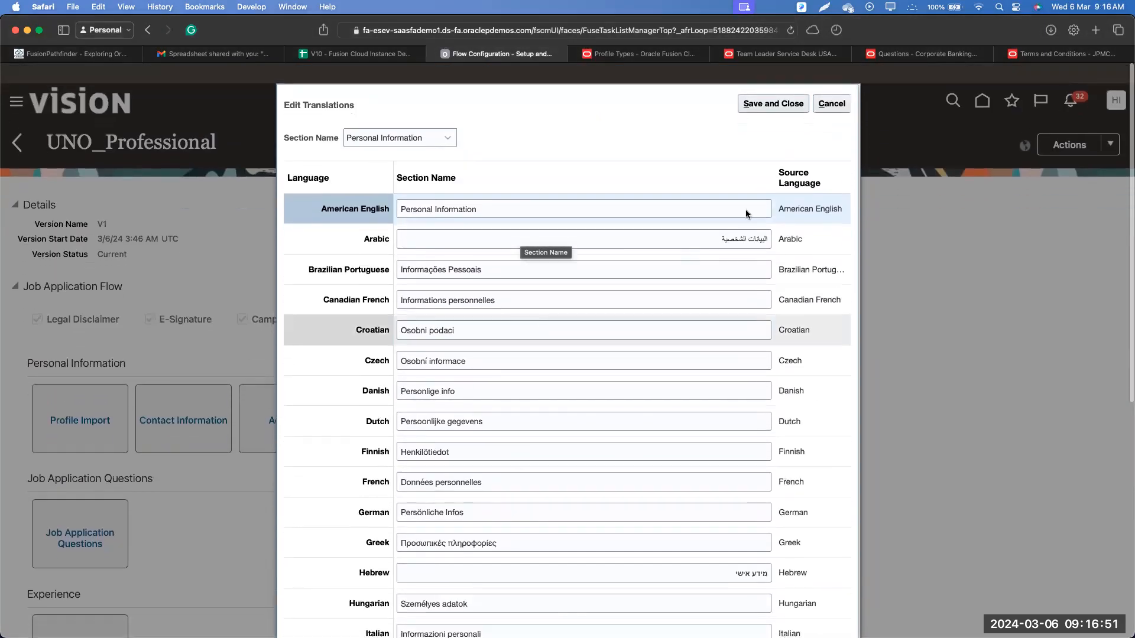
- Review the translations of the Job Application Questions section name, and close the section translations without saving
left_click(418, 123)
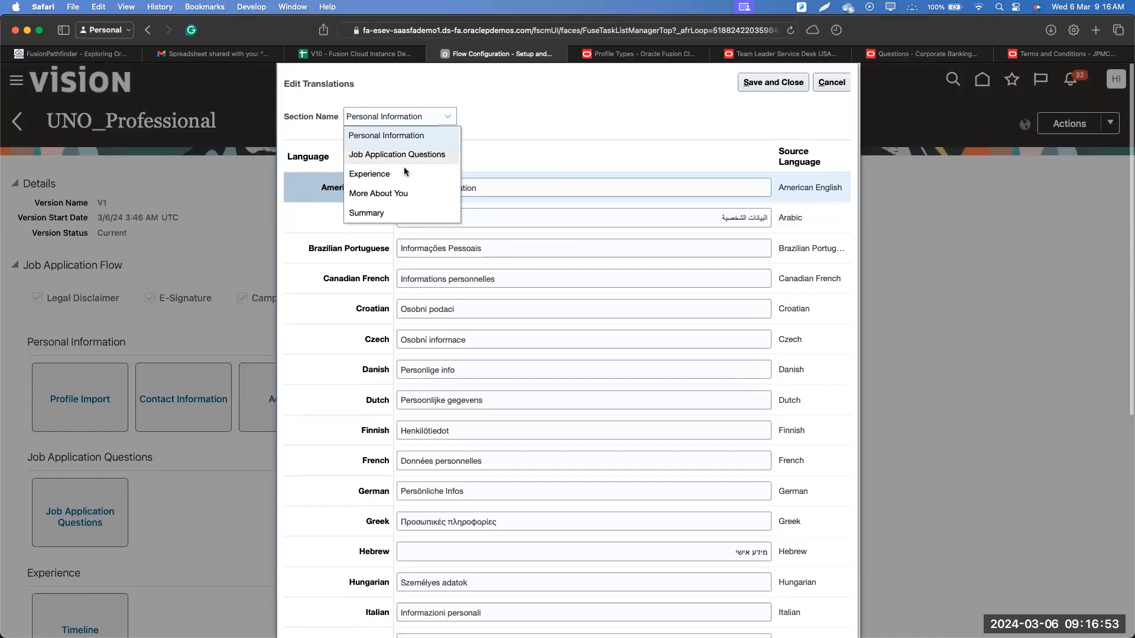
left_click(406, 158)
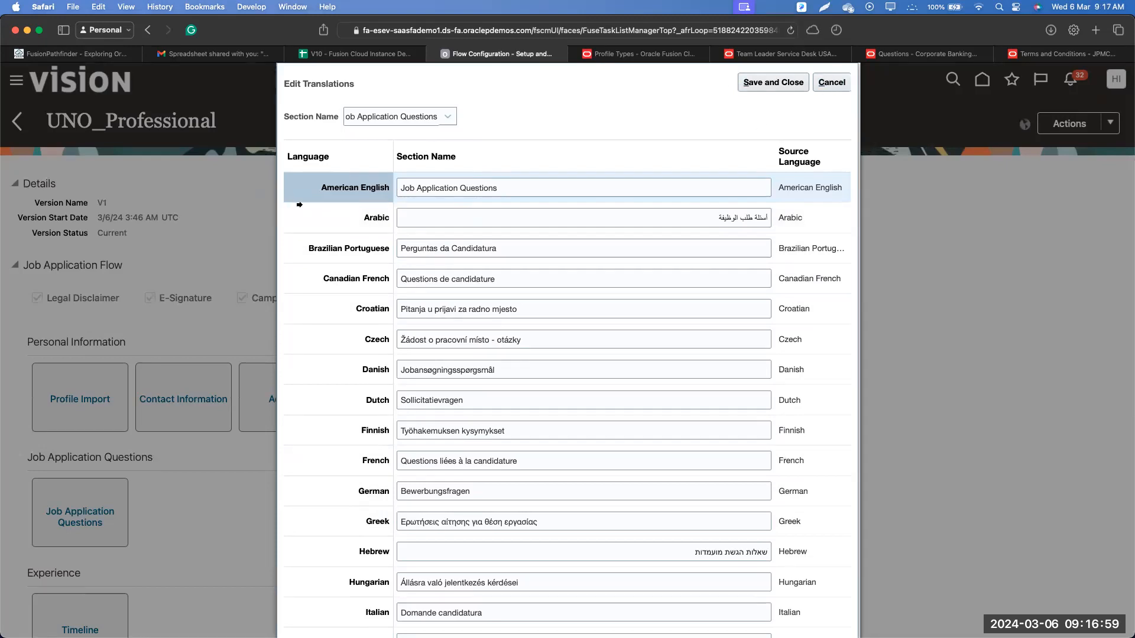
scroll(391, 319, "down", 5)
scroll(390, 355, "down", 3)
scroll(287, 413, "up", 10)
left_click(833, 83)
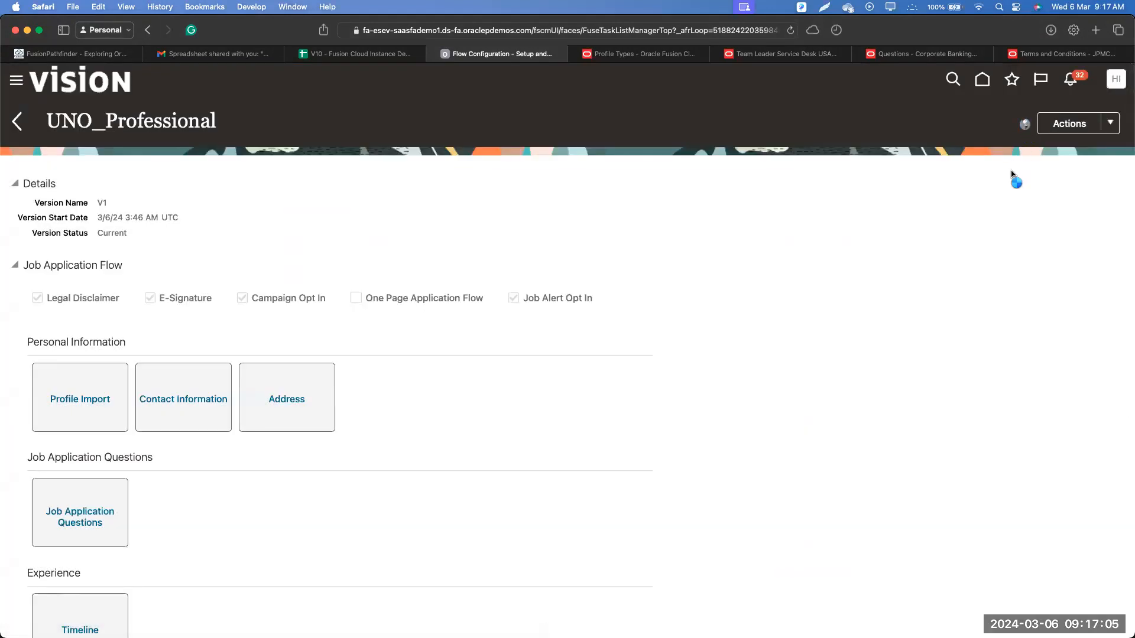
- Open the block translations and review the Profile Import block's titles and instructions in all languages
scroll(1023, 126, "down", 1)
left_click(1024, 121)
left_click(1006, 151)
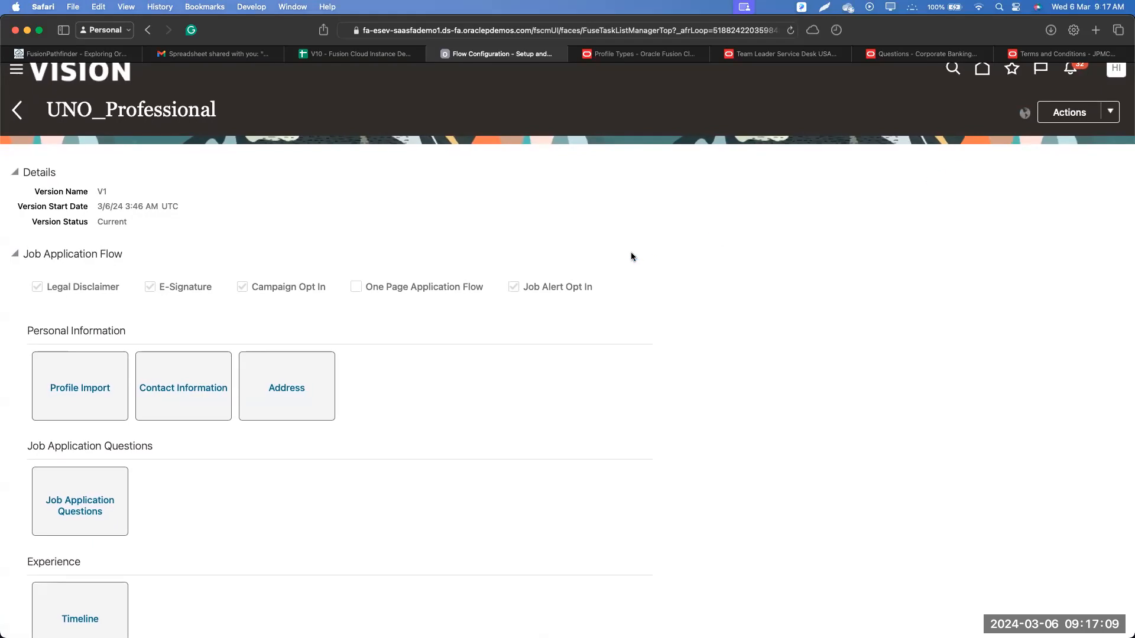
left_click(418, 122)
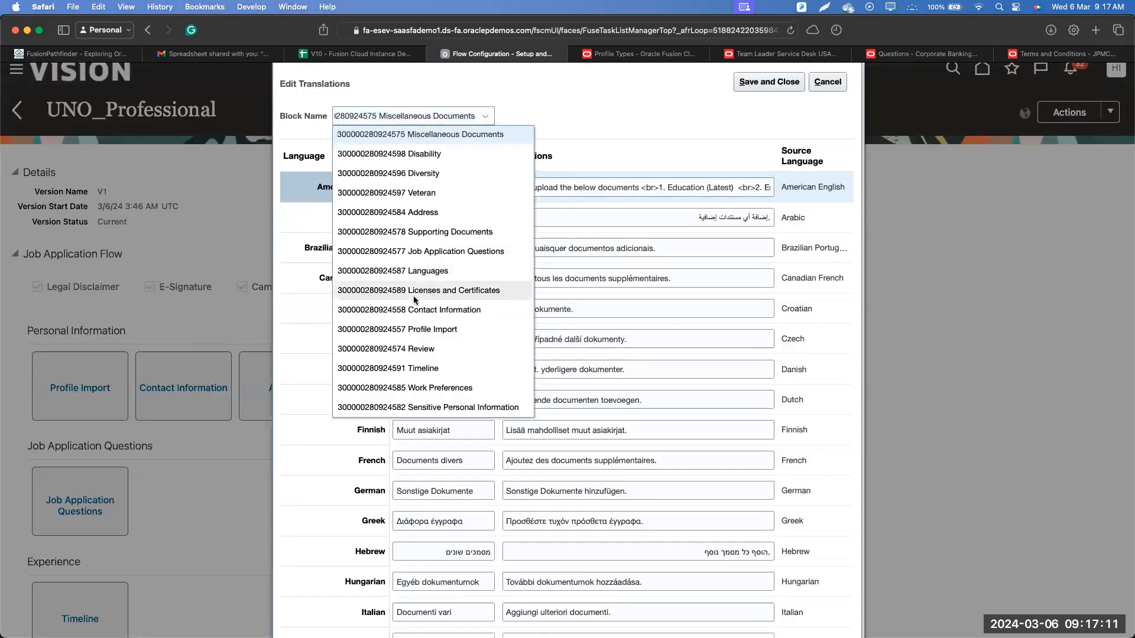
scroll(413, 266, "down", 2)
left_click(348, 231)
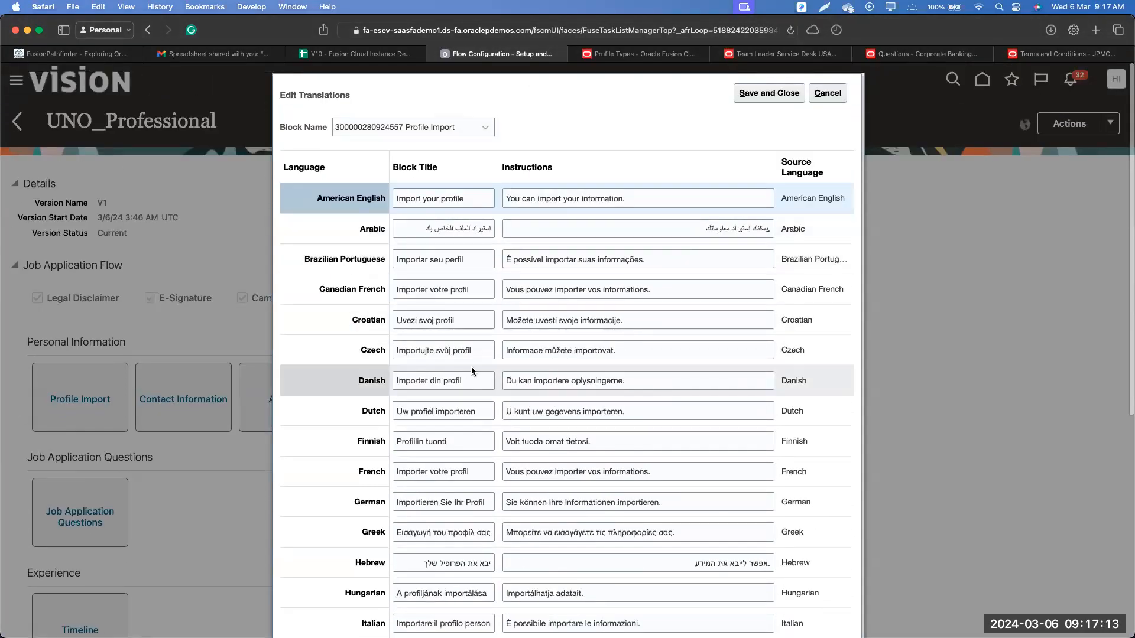
scroll(338, 404, "down", 5)
scroll(331, 381, "down", 5)
scroll(325, 384, "up", 10)
- Review the translated titles and instructions of the Languages block, and close the block translations without saving
left_click(417, 130)
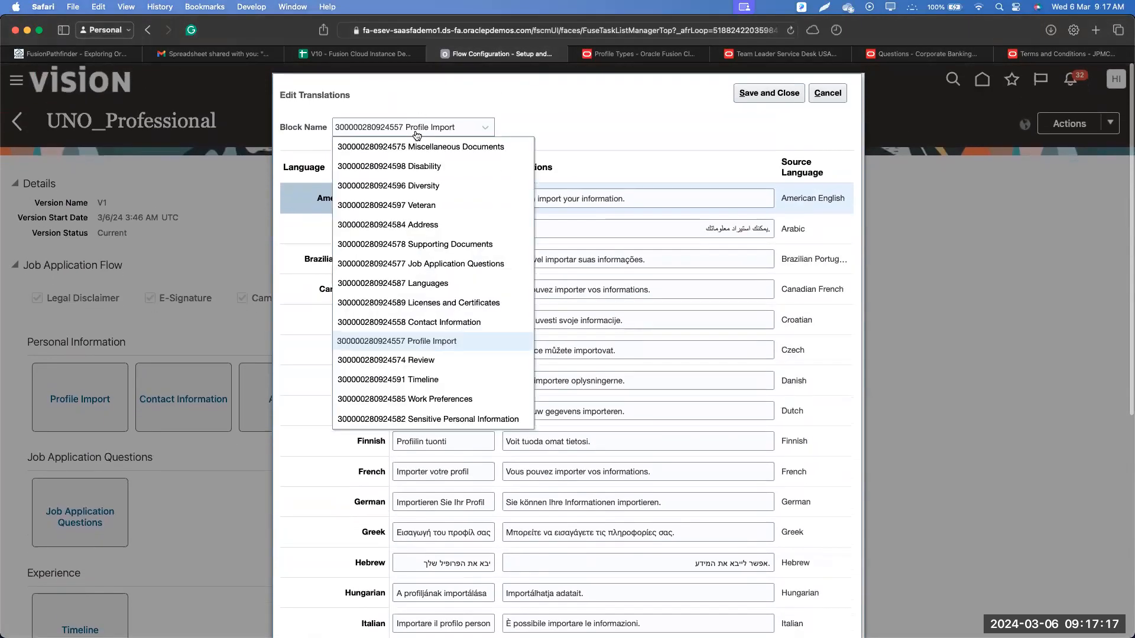
left_click(351, 284)
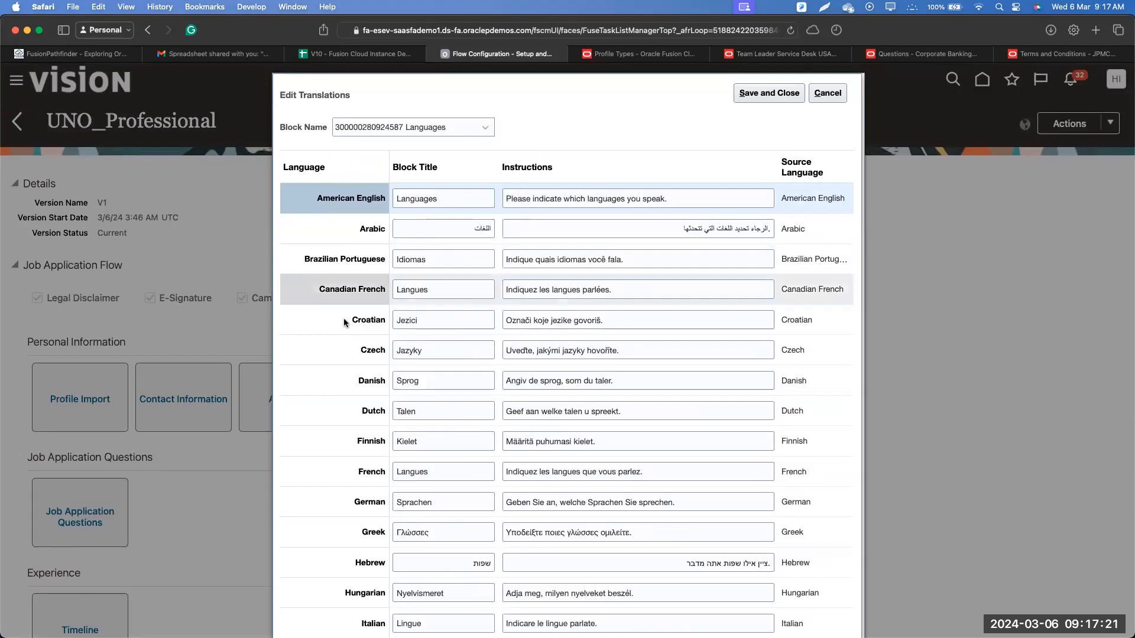
scroll(344, 322, "down", 15)
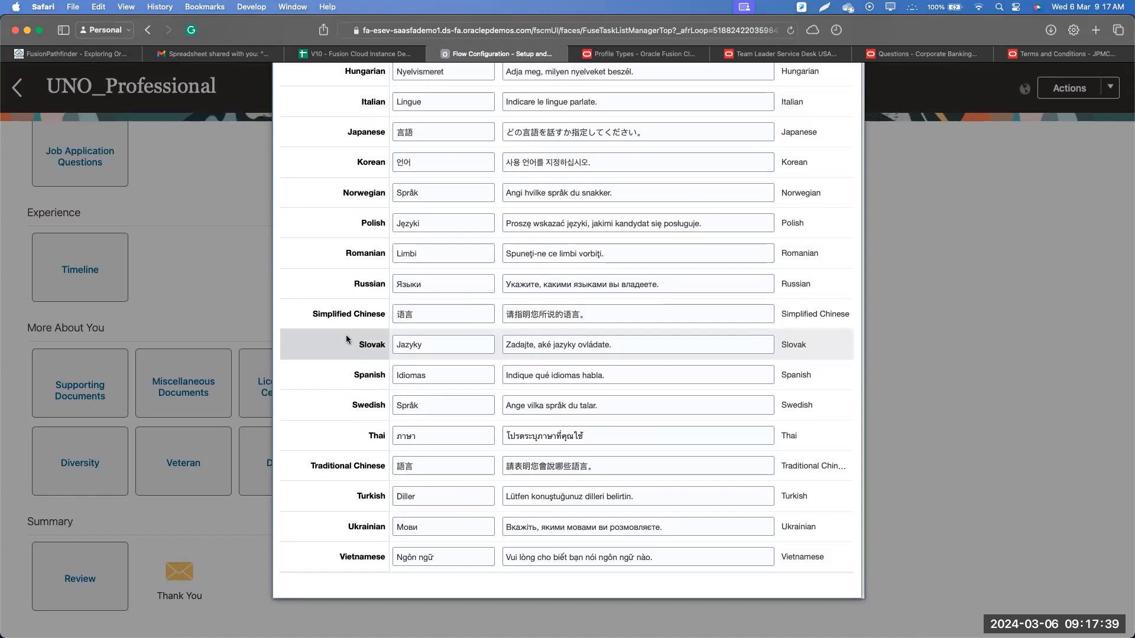
scroll(346, 338, "up", 10)
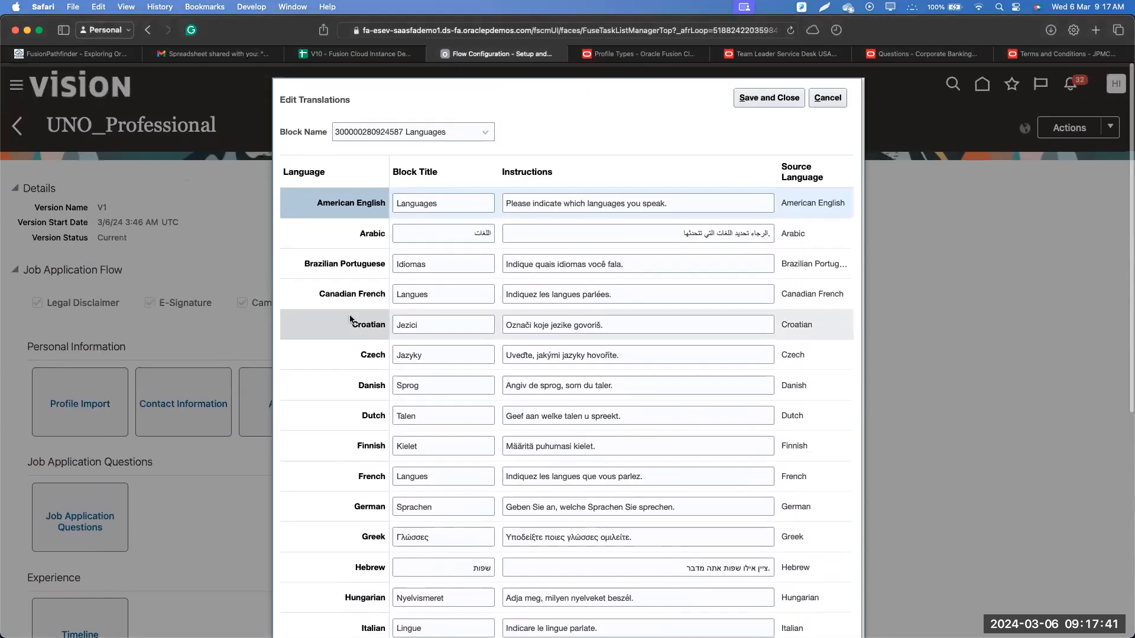
left_click(826, 93)
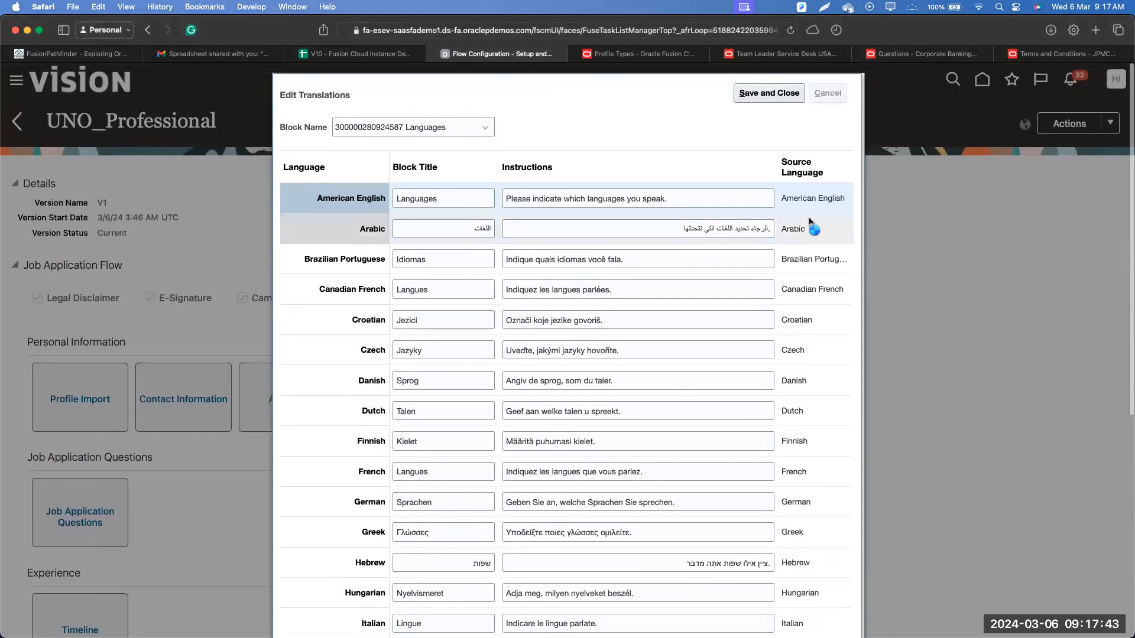
- Return to the UNO_Professional flow overview and activate the flow, accepting the override of the existing default flow for its recruiting type
left_click(16, 121)
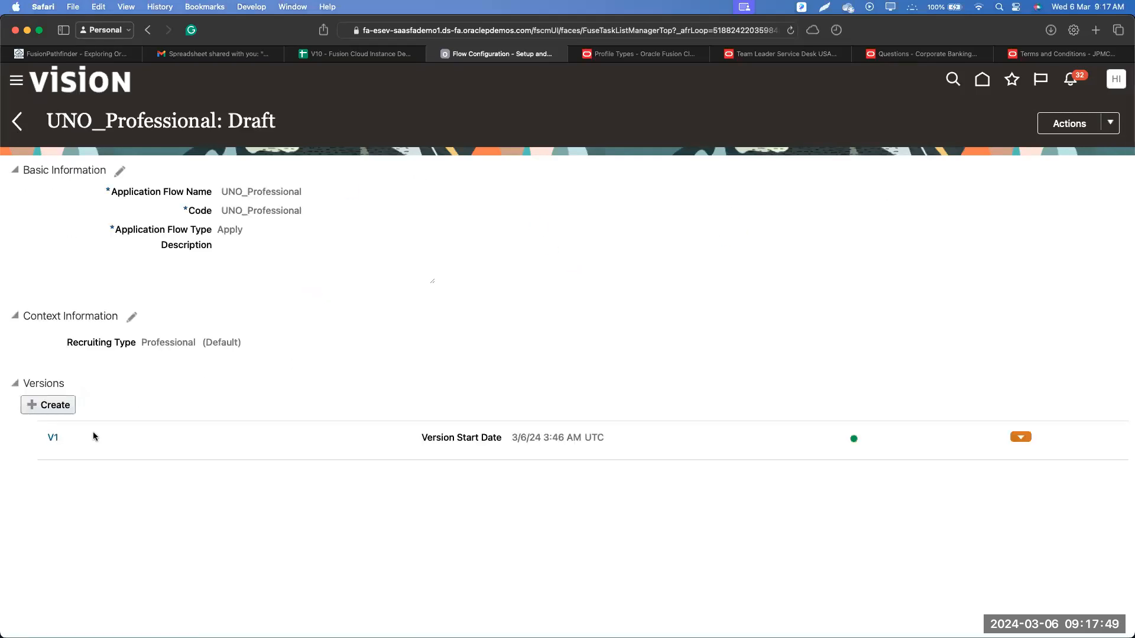
left_click(1114, 123)
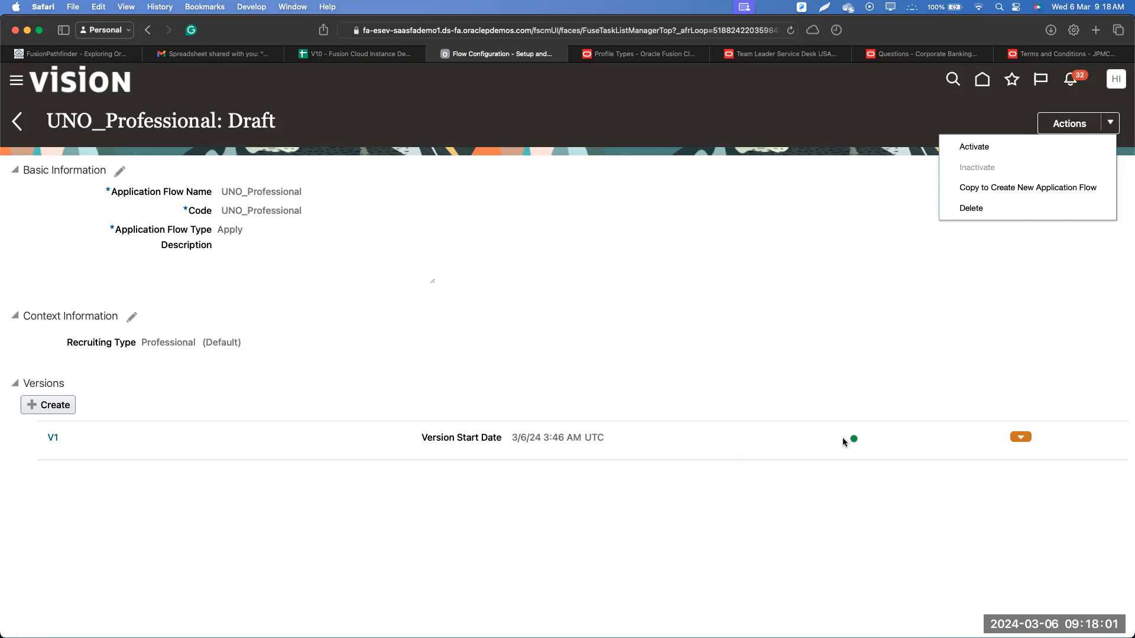
left_click(973, 146)
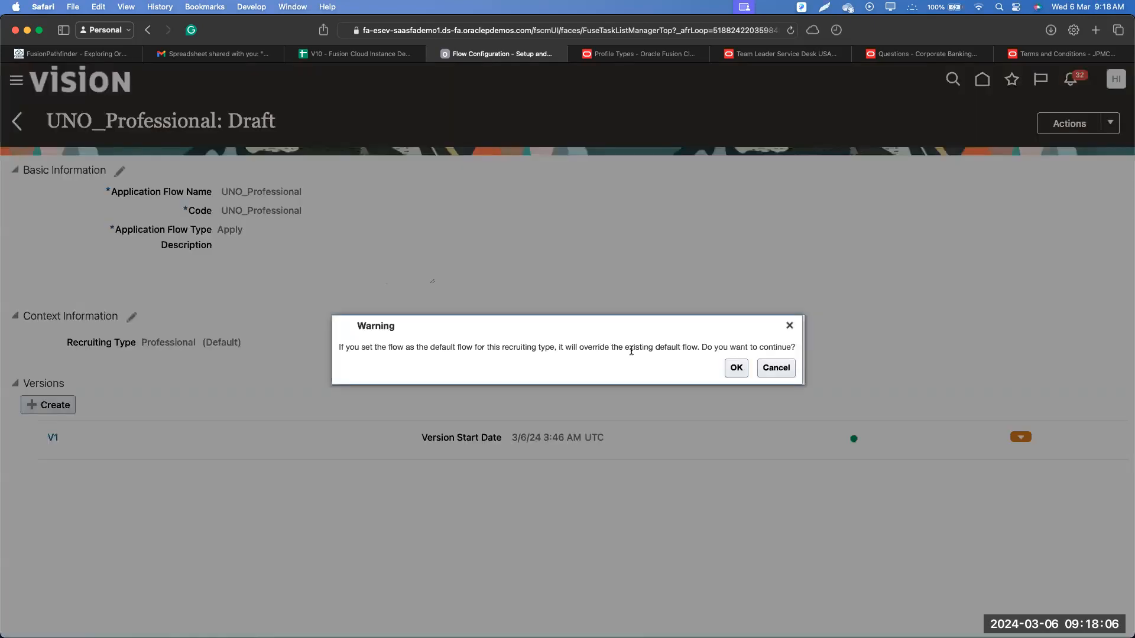
left_click(735, 368)
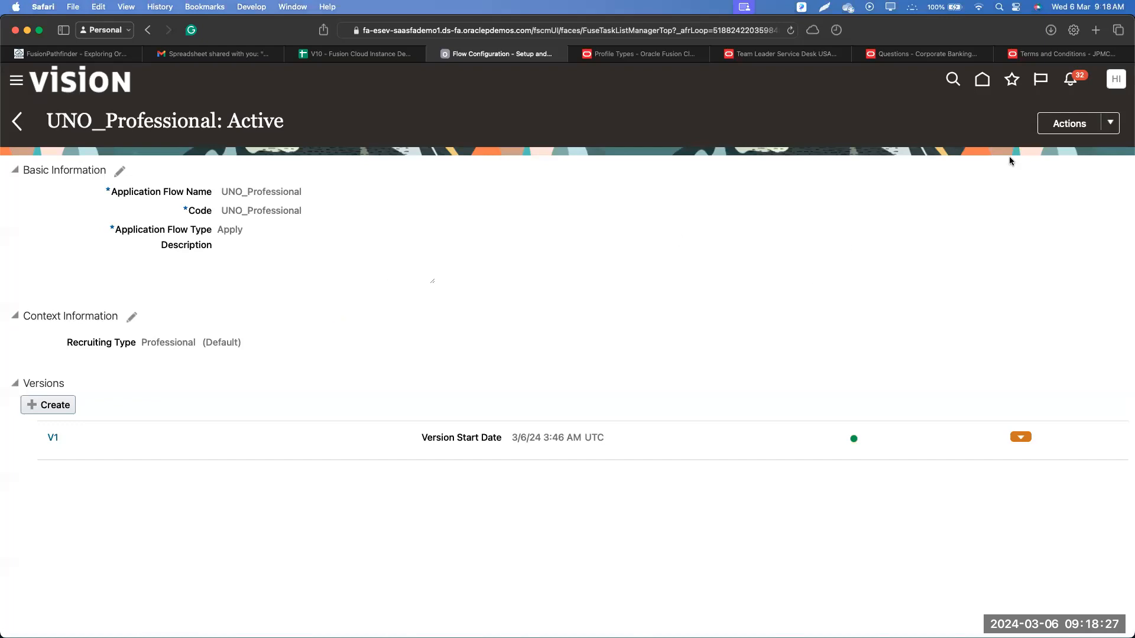
- Copy version V1 to create a new version, name it V2, and set it to start on activation
left_click(1017, 440)
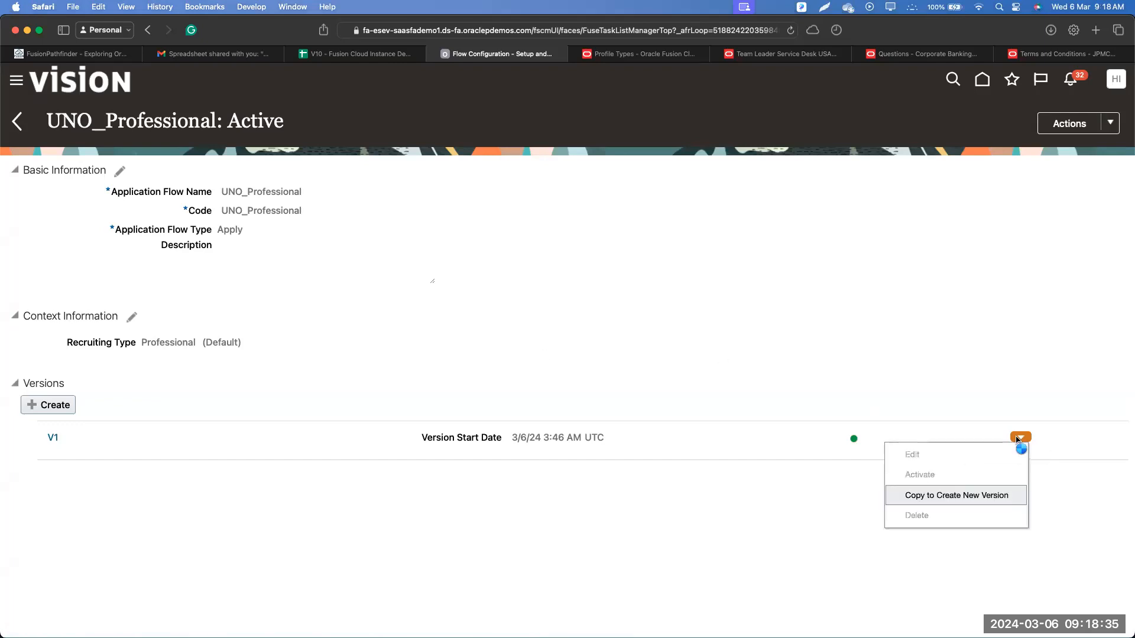
left_click(936, 497)
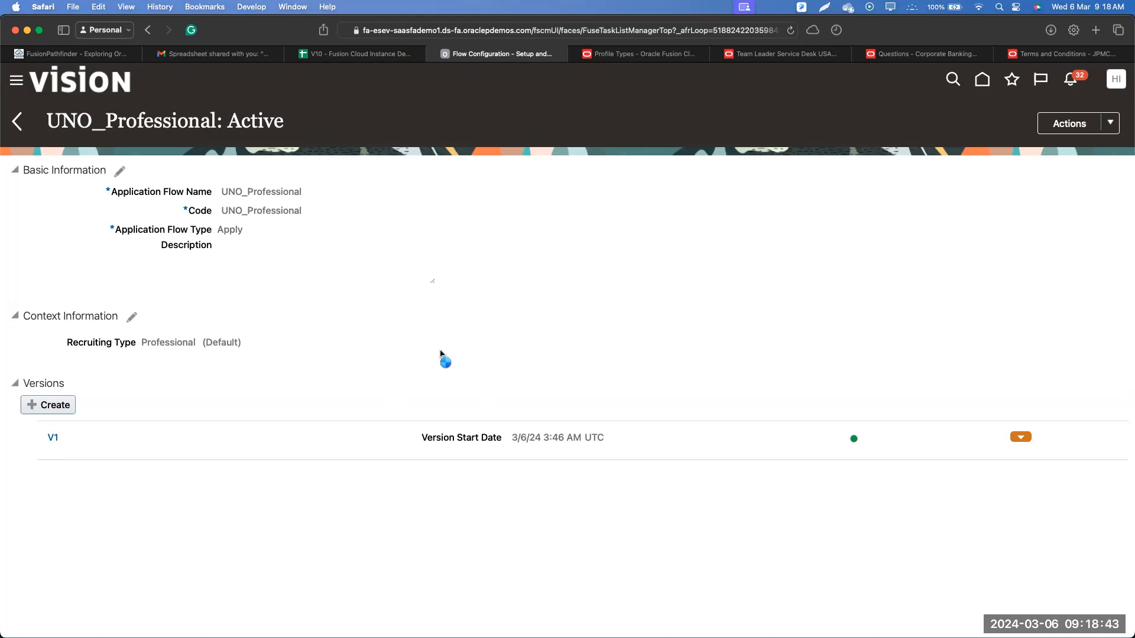
left_click(284, 179)
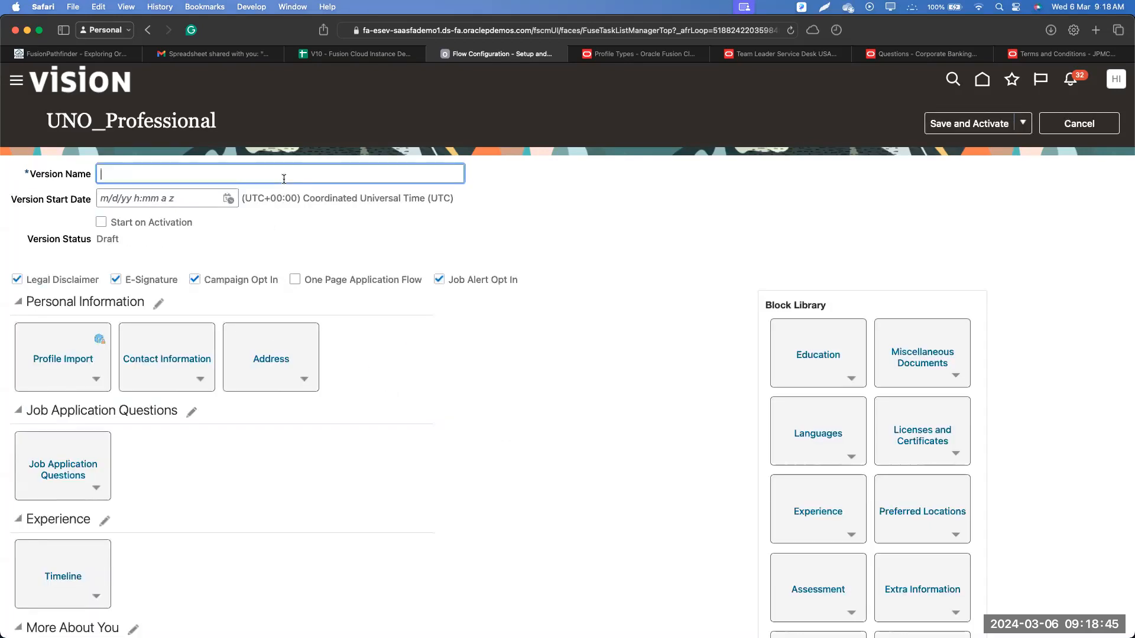
type("V2")
left_click(178, 230)
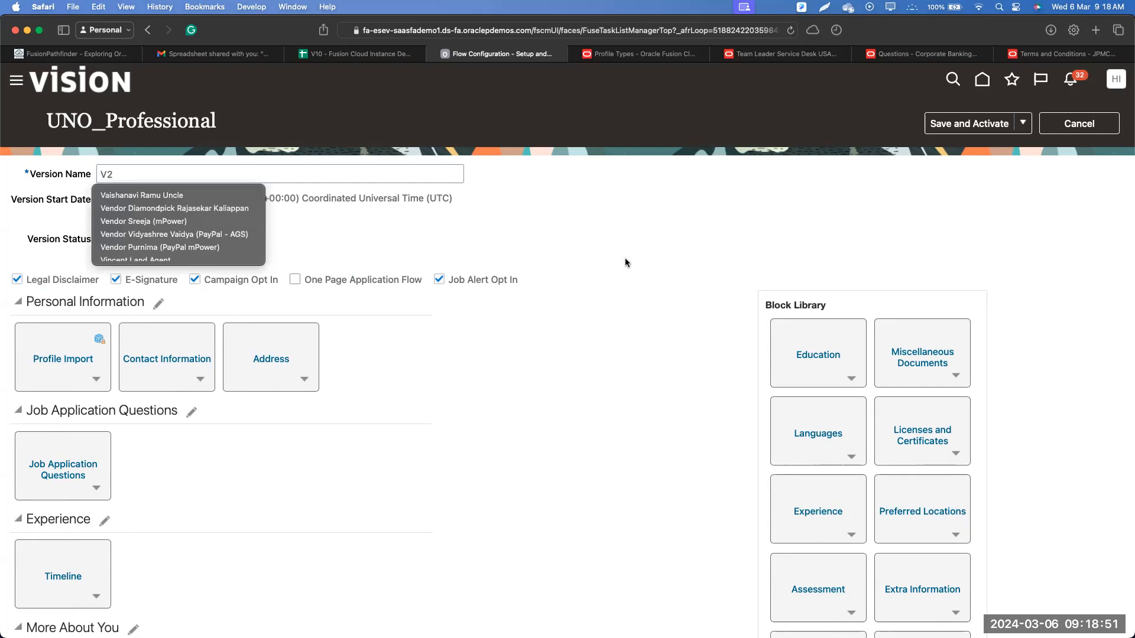
key("Escape")
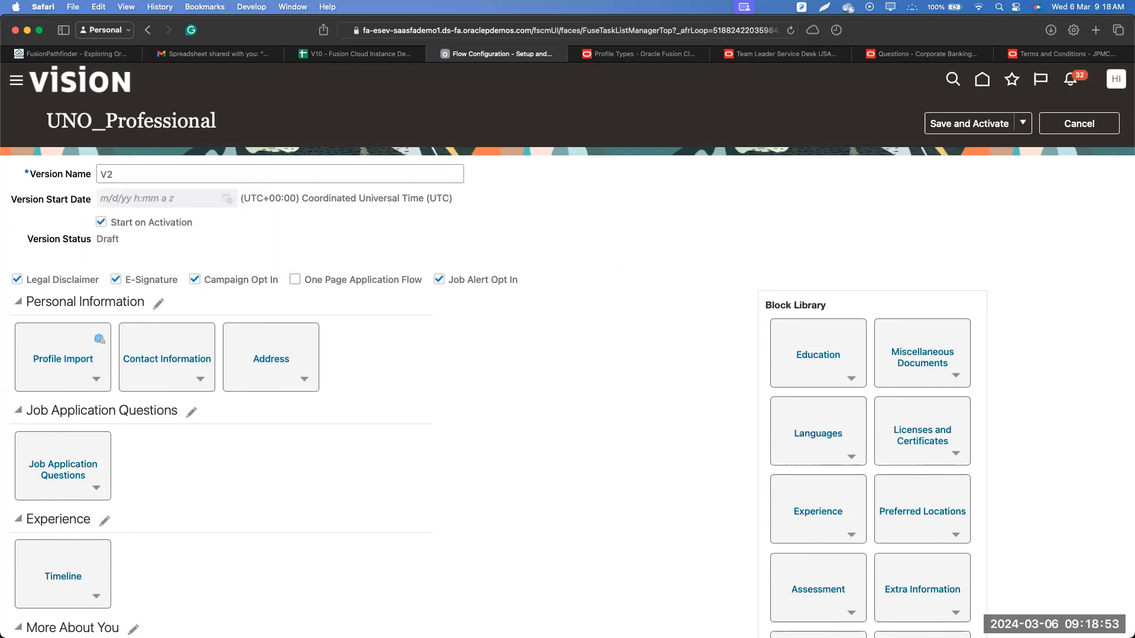
- Check the sections and blocks carried over into V2, and save and activate that version
scroll(516, 392, "down", 6)
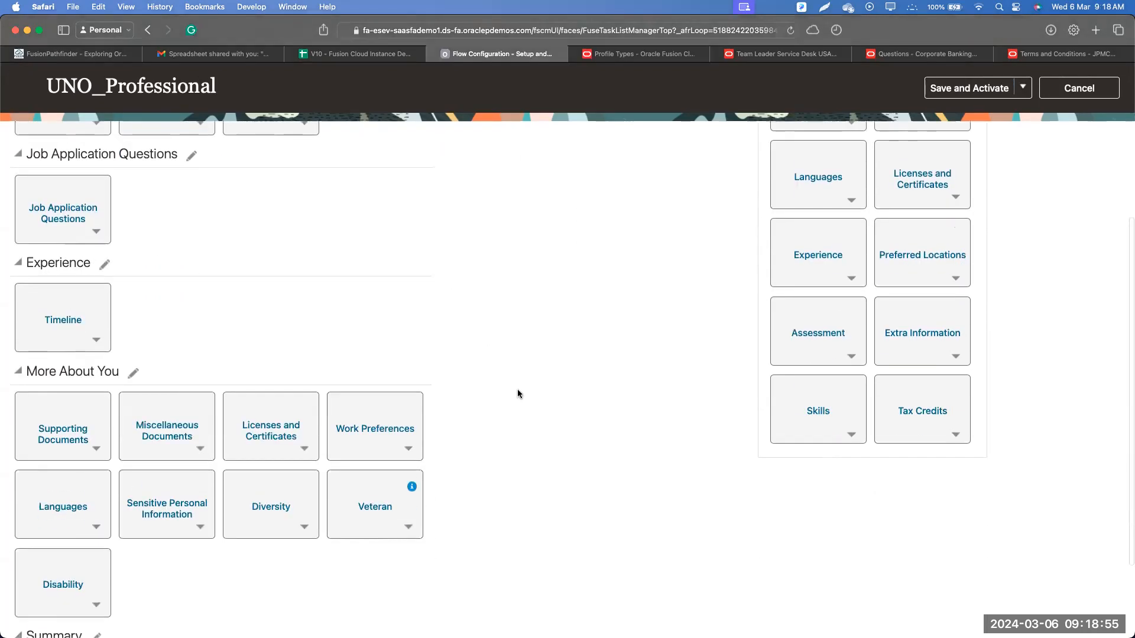
scroll(648, 254, "up", 6)
left_click(973, 121)
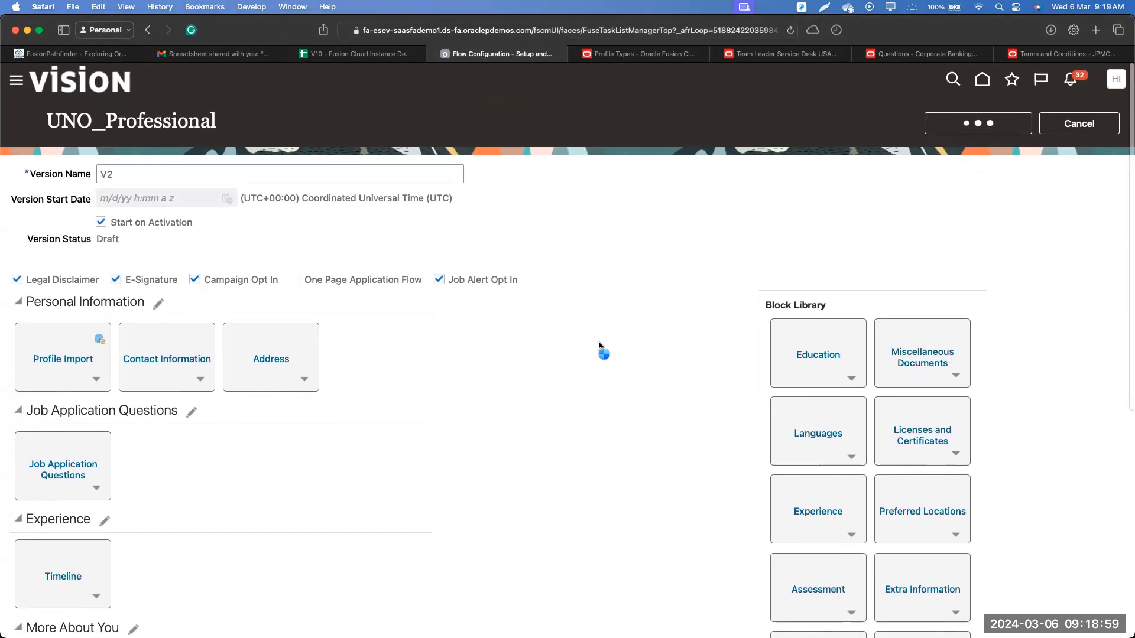
scroll(225, 505, "down", 1)
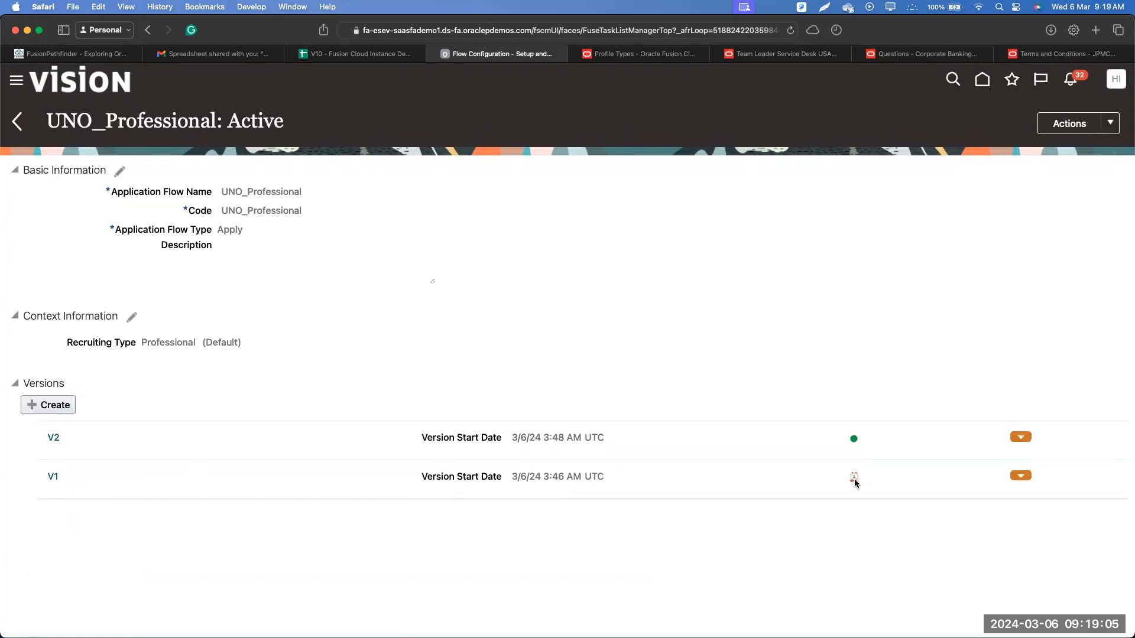
mouse_move(854, 483)
- Show all open windows to switch to the 20240219 HCM Course agenda workbook
key("ctrl+Up")
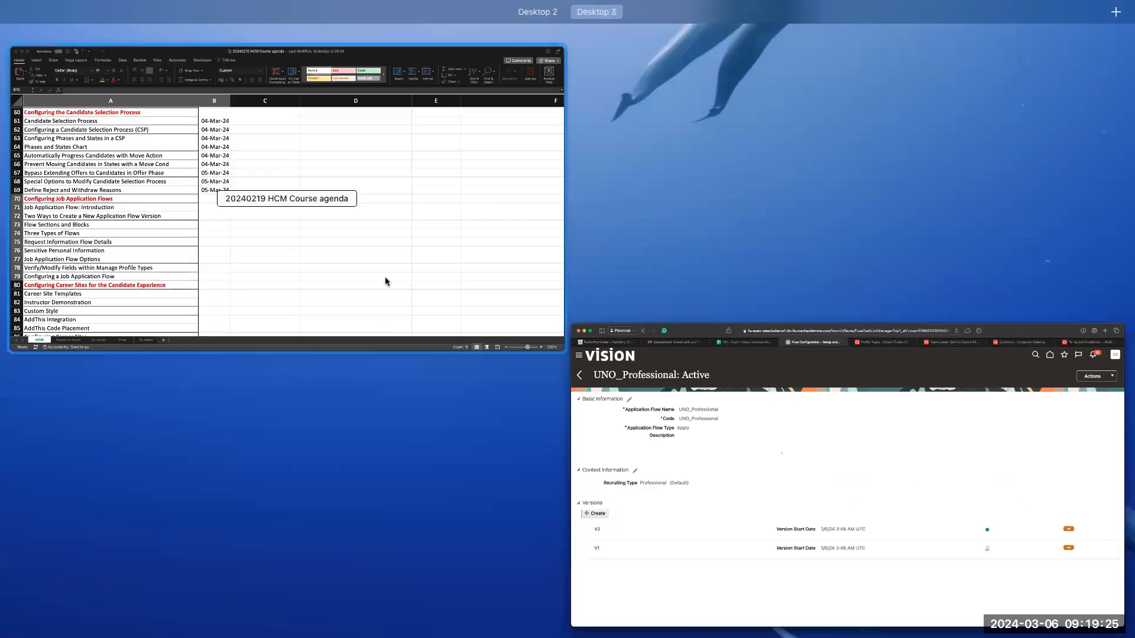